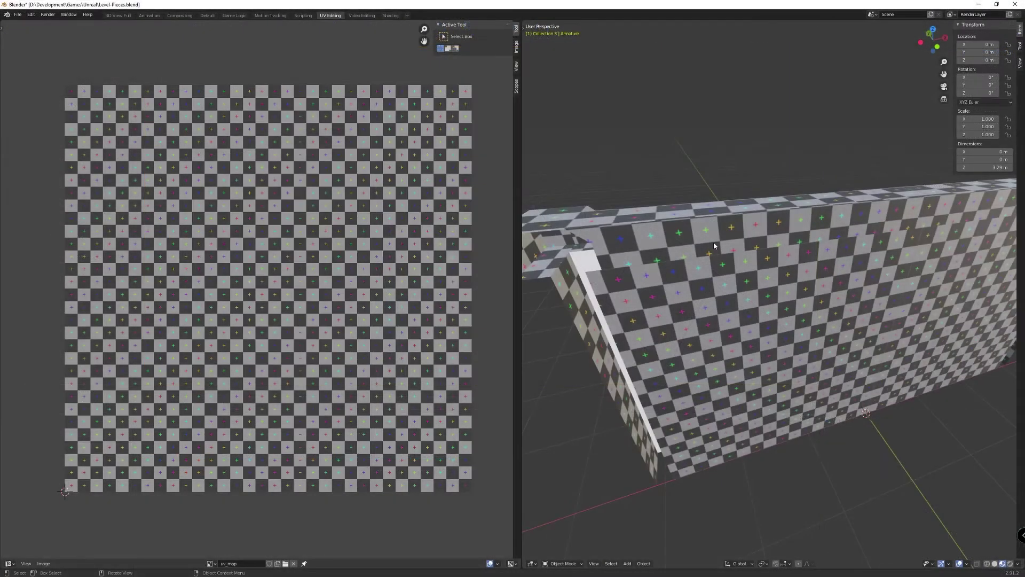
middle_drag(713, 242, 807, 269)
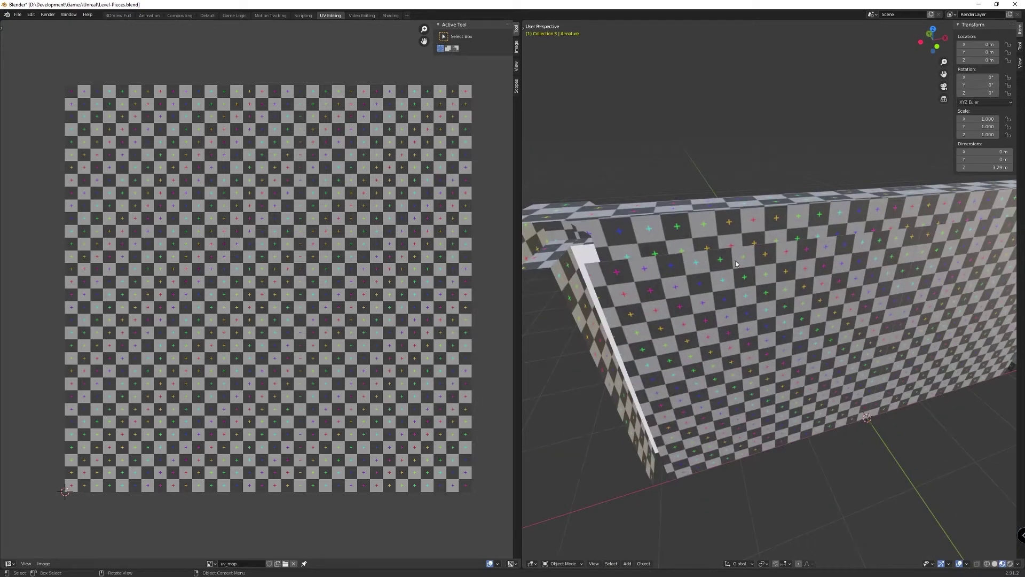
key(Tab)
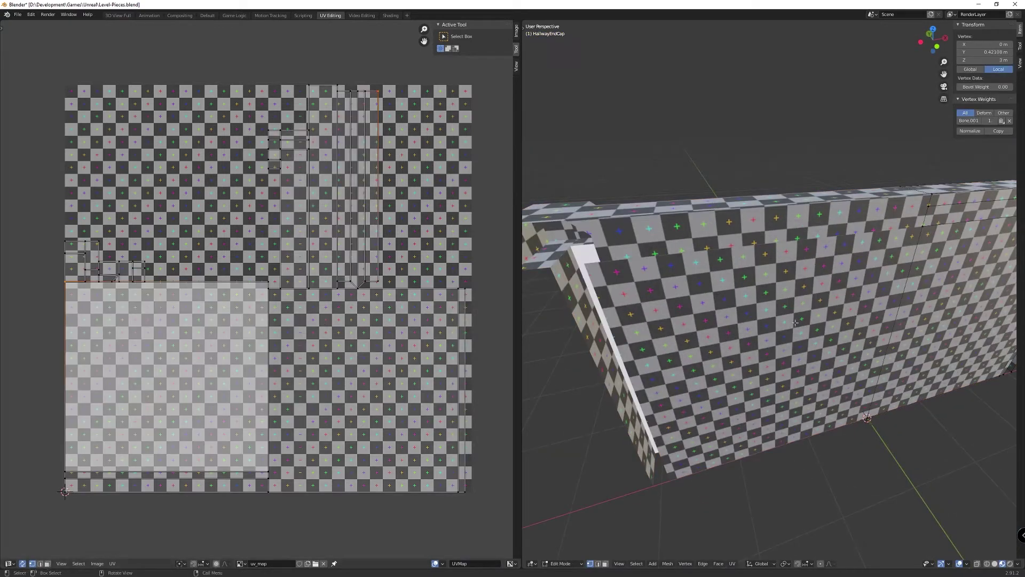
click(764, 344)
middle_drag(763, 345, 710, 300)
key(r)
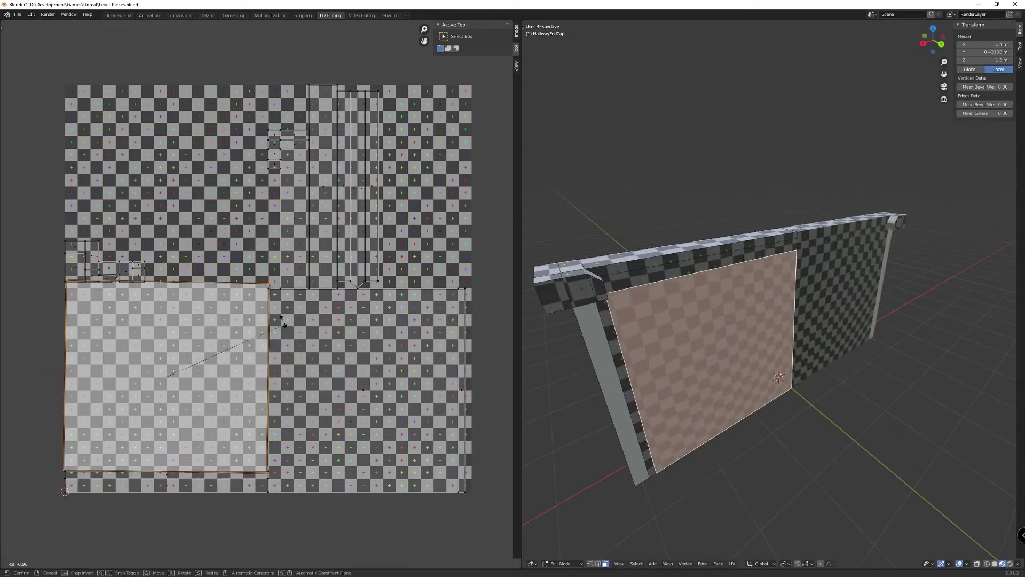
right_click(280, 315)
click(516, 31)
click(481, 125)
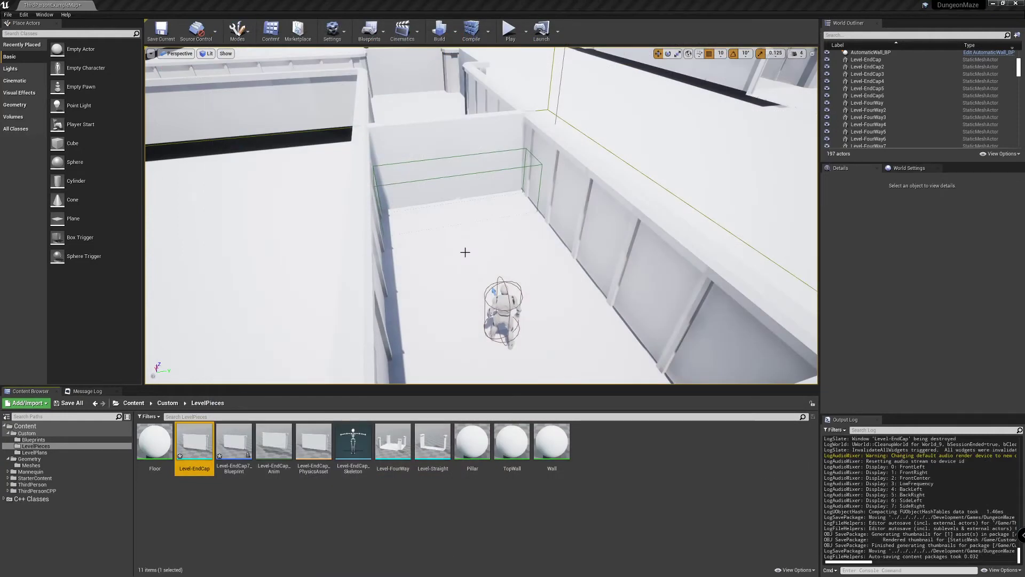
In Unreal Editor, open the Level-EndCap static mesh and assign the M_Wood_Walnut material to Element 0.
double_click(211, 439)
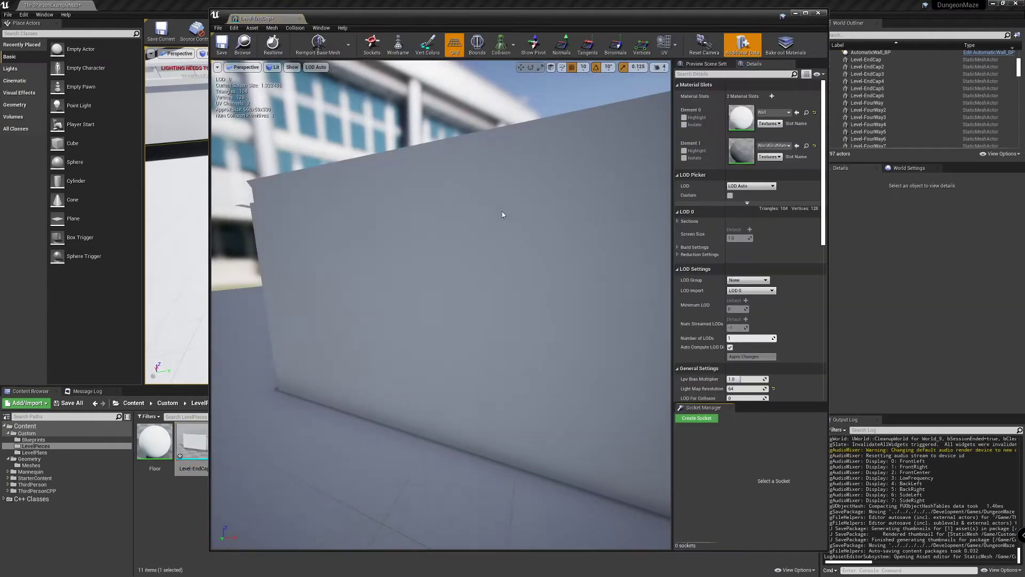
click(789, 113)
click(779, 207)
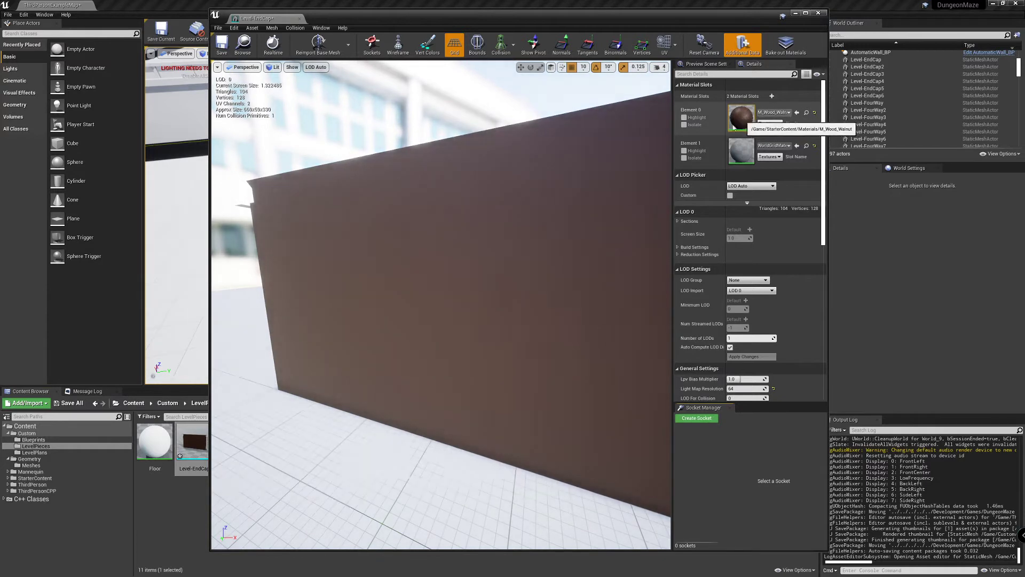
drag(453, 232, 492, 258)
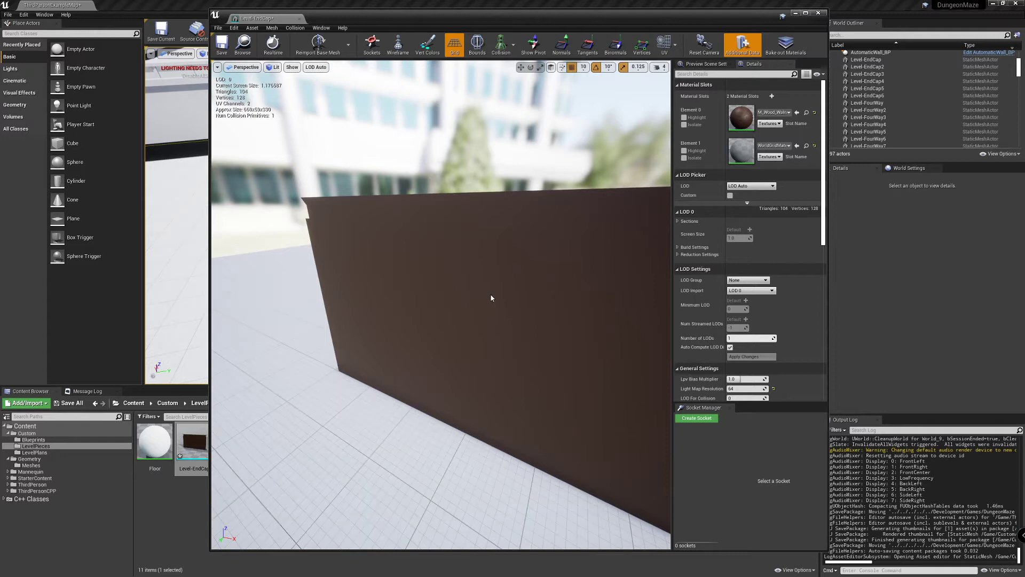
Check the mesh's UV Channel 0 and UV Channel 1 layouts, turn the UV display off, and examine the wood material on all sides.
click(665, 45)
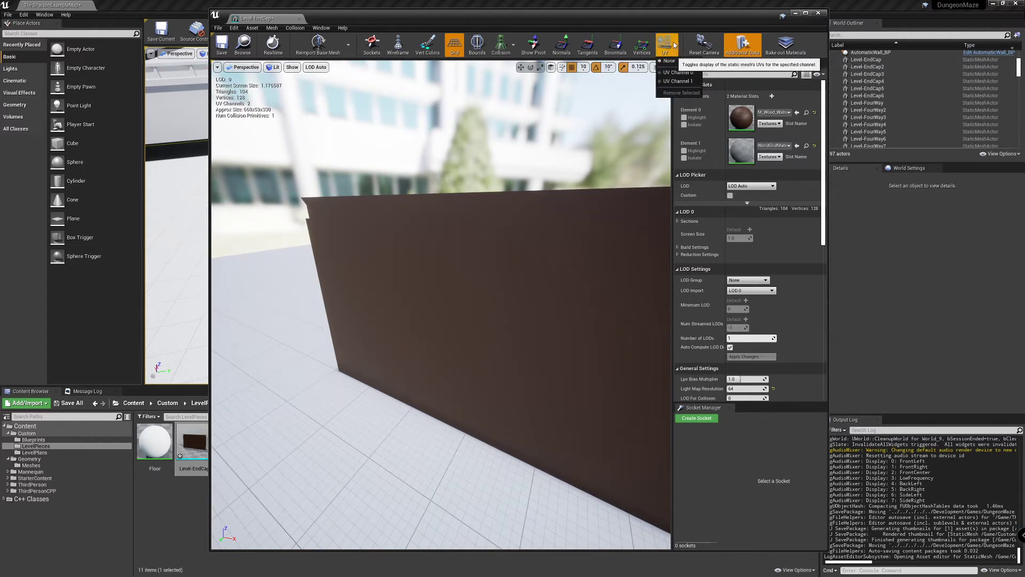
click(678, 72)
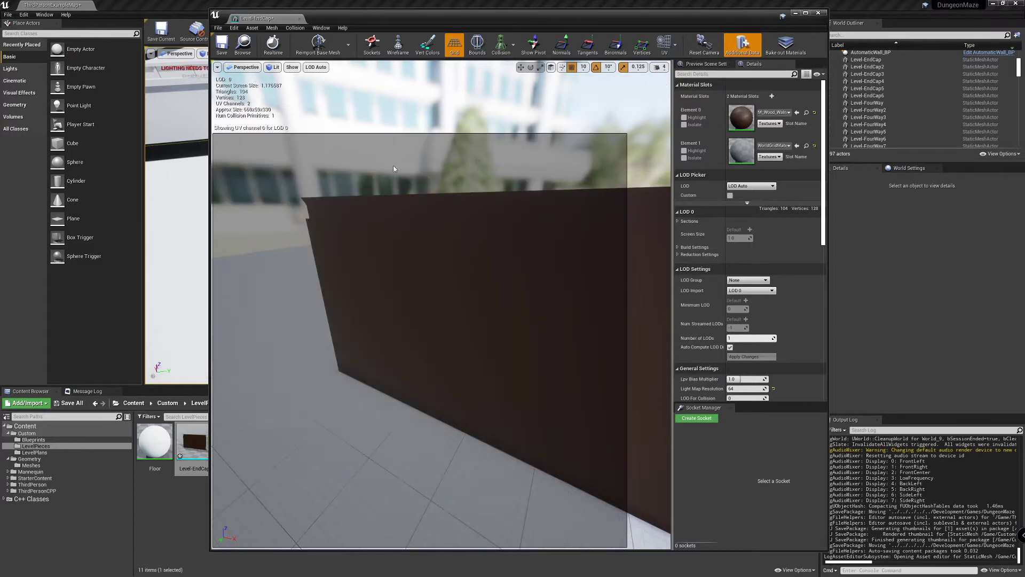
click(665, 47)
click(674, 83)
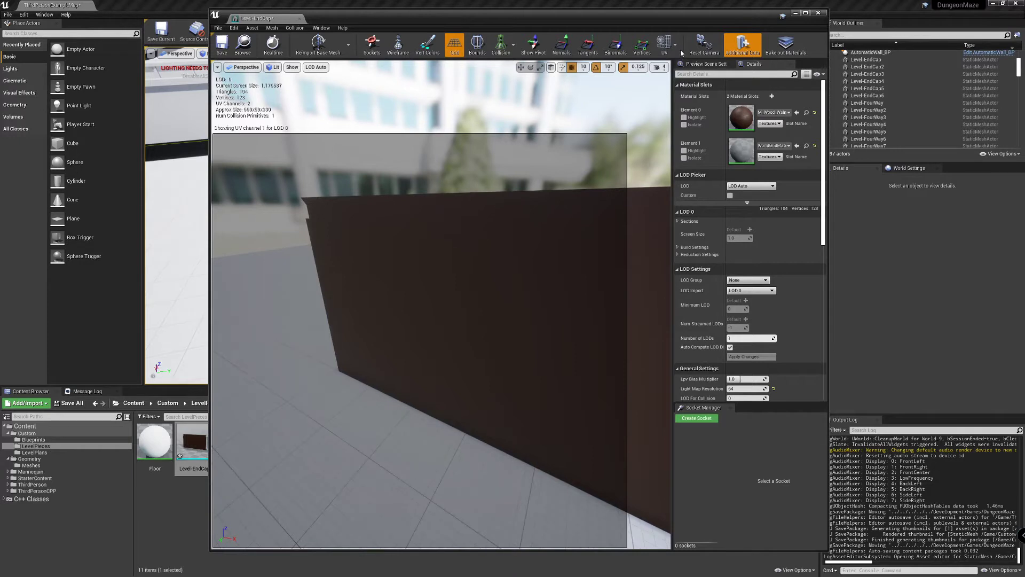
click(665, 46)
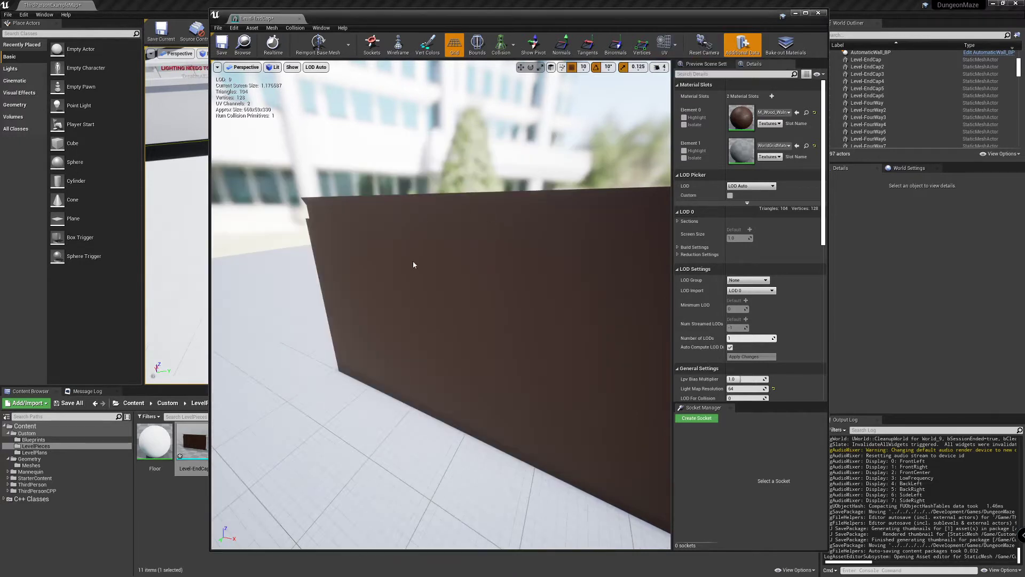
drag(434, 258, 550, 260)
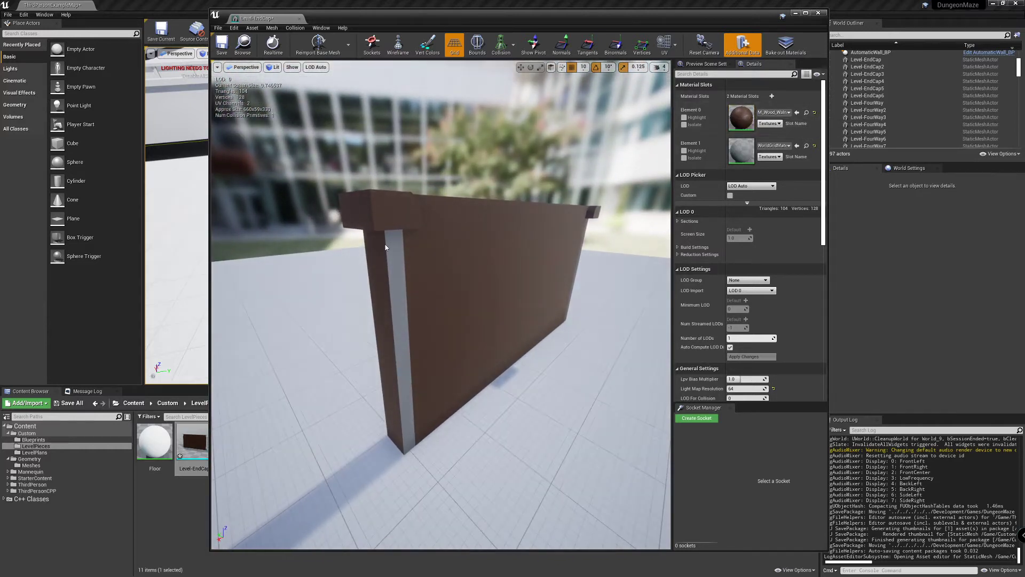
drag(510, 239, 478, 260)
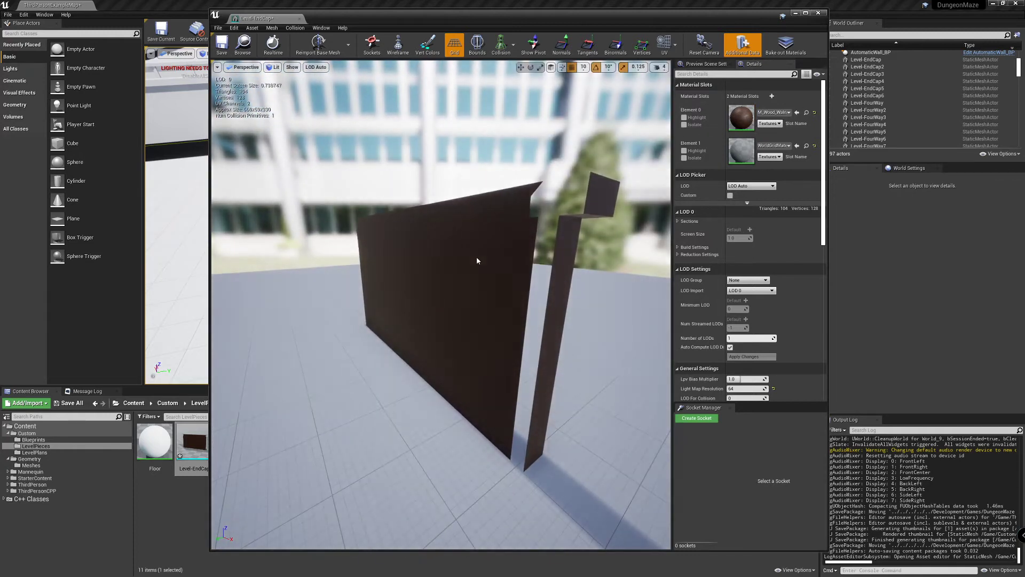
mouse_move(477, 260)
mouse_down()
mouse_move(529, 258)
mouse_move(465, 248)
mouse_up()
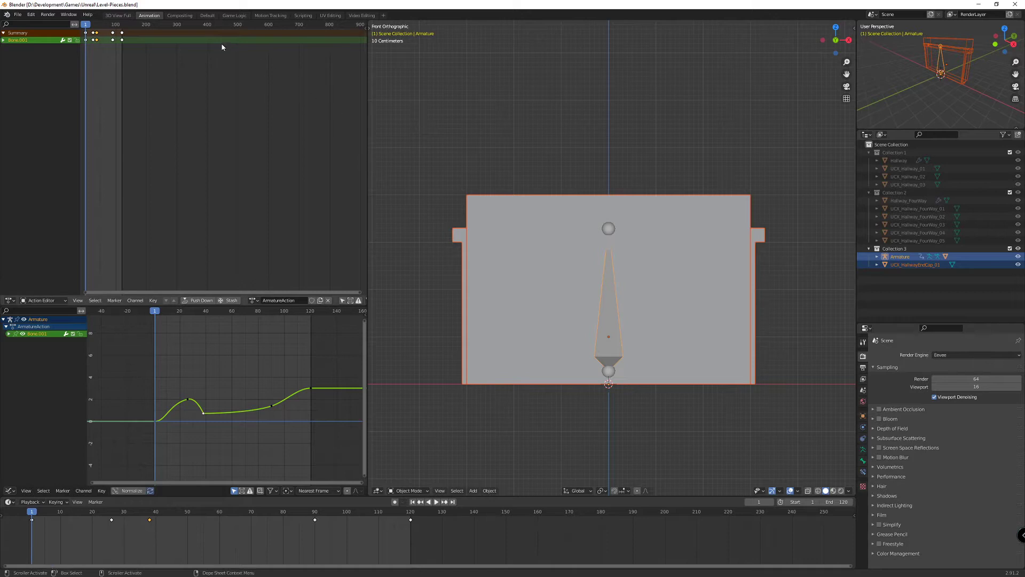
Switch to Blender's Default workspace and hide the UCX_HallwayEndCap_01 collision box and the armature.
click(207, 16)
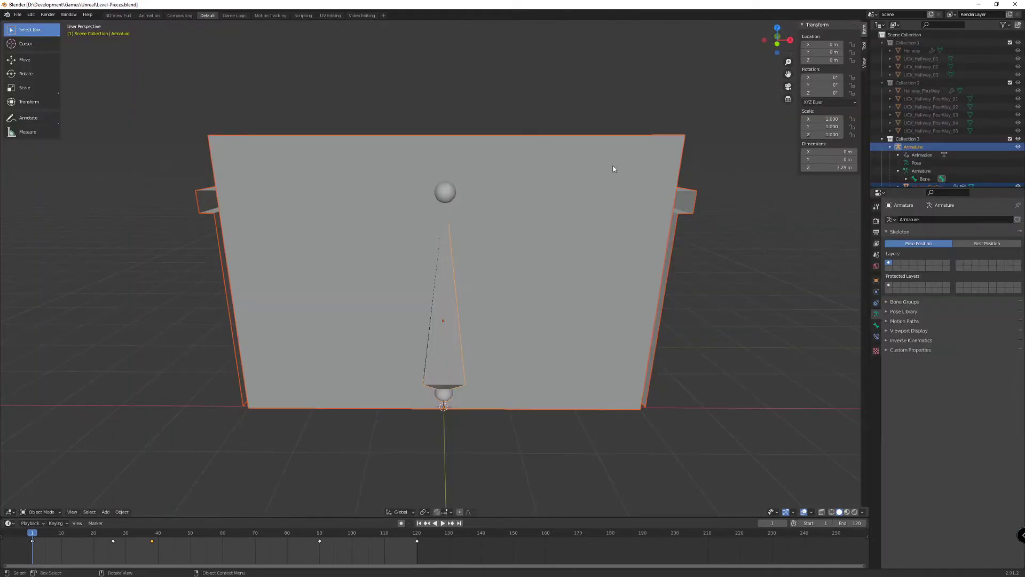
click(649, 150)
key(h)
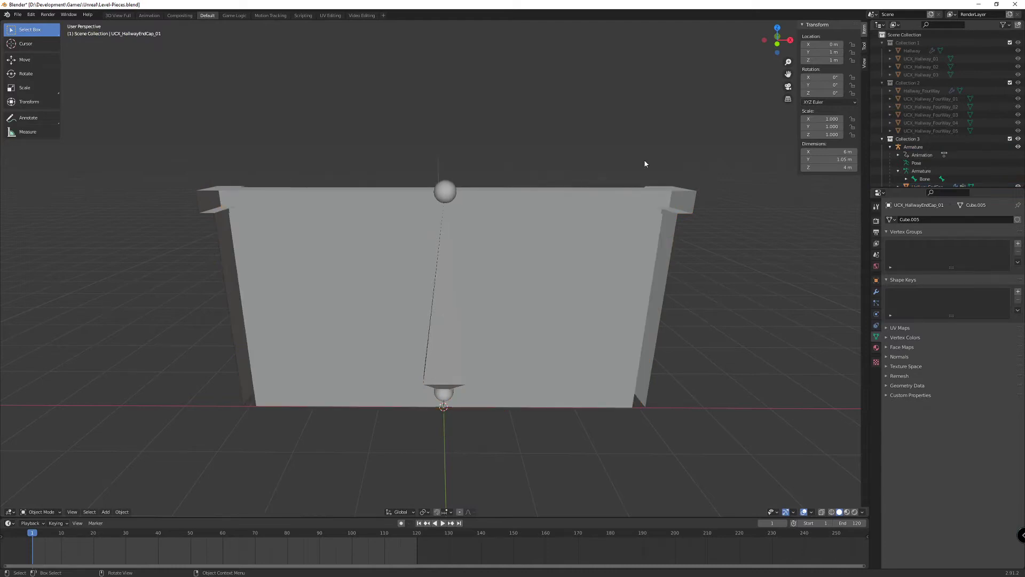
click(448, 193)
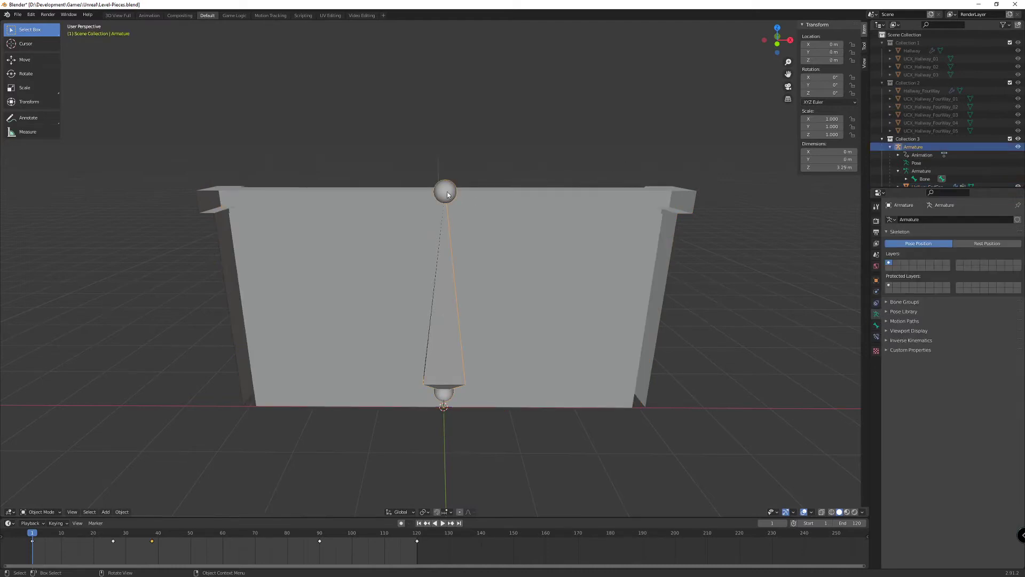
key(h)
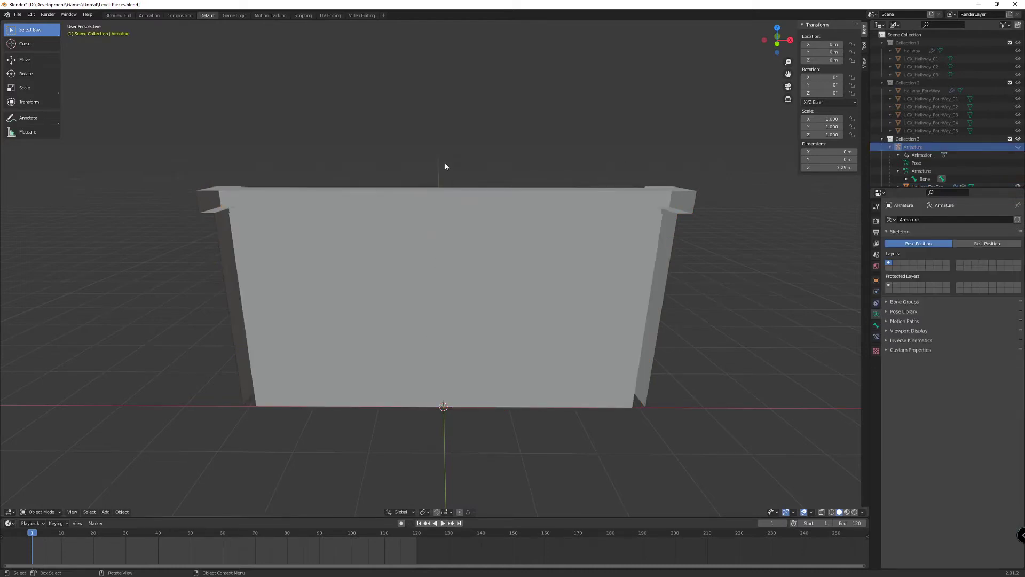
middle_drag(446, 166, 559, 157)
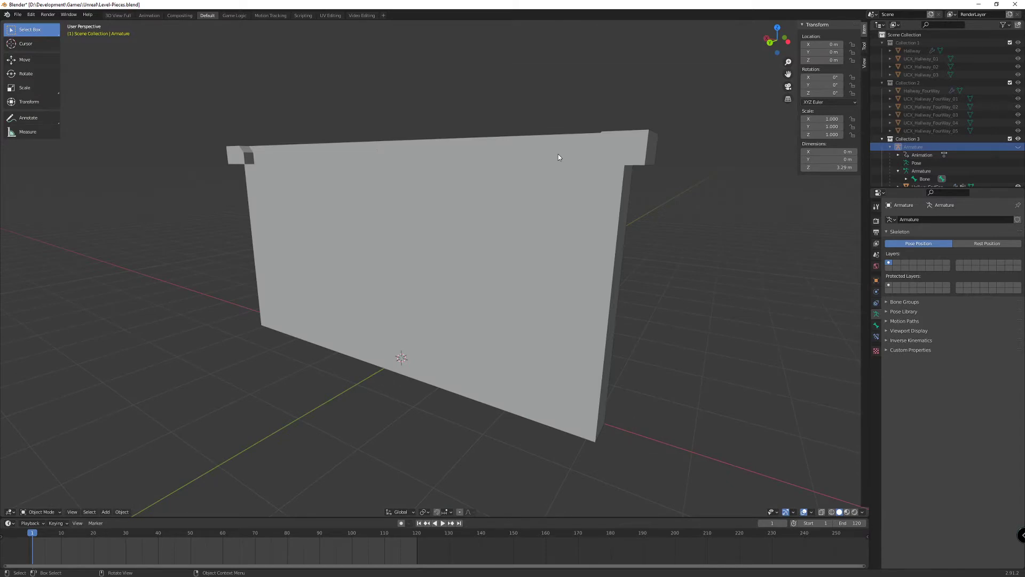
Put the HallwayEndCap wall mesh into Edit Mode and show its modifiers.
click(558, 157)
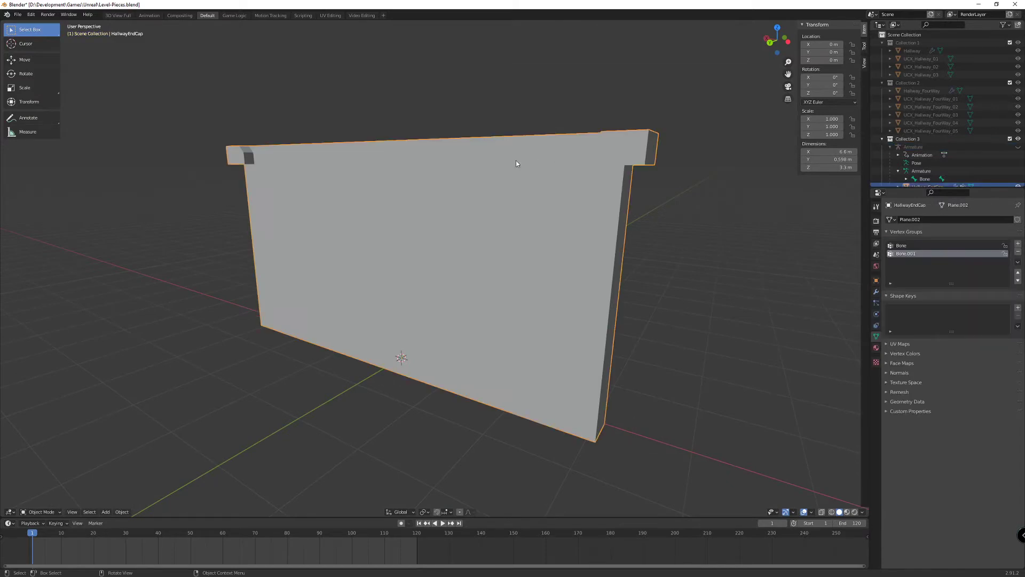
click(48, 512)
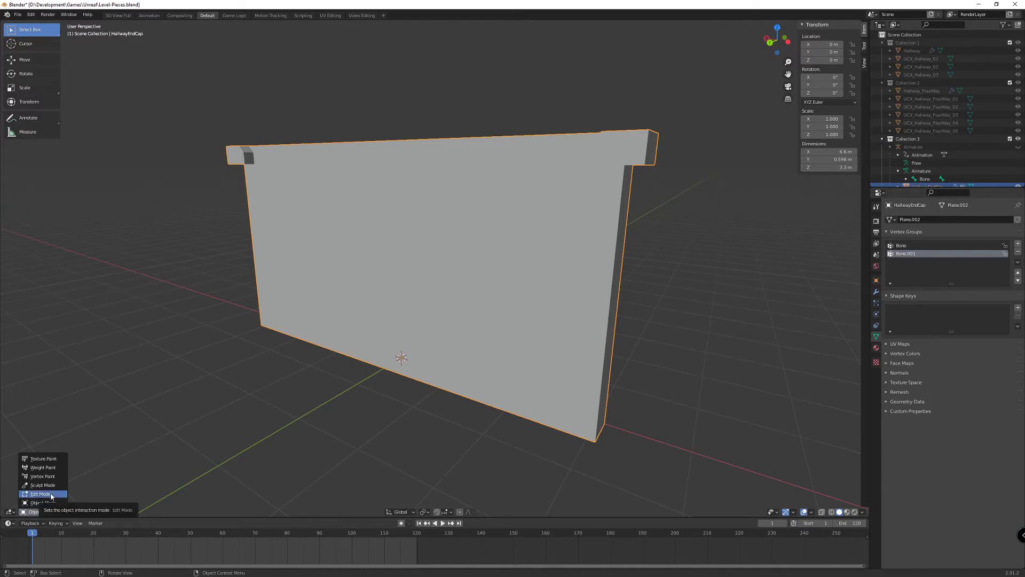
click(51, 494)
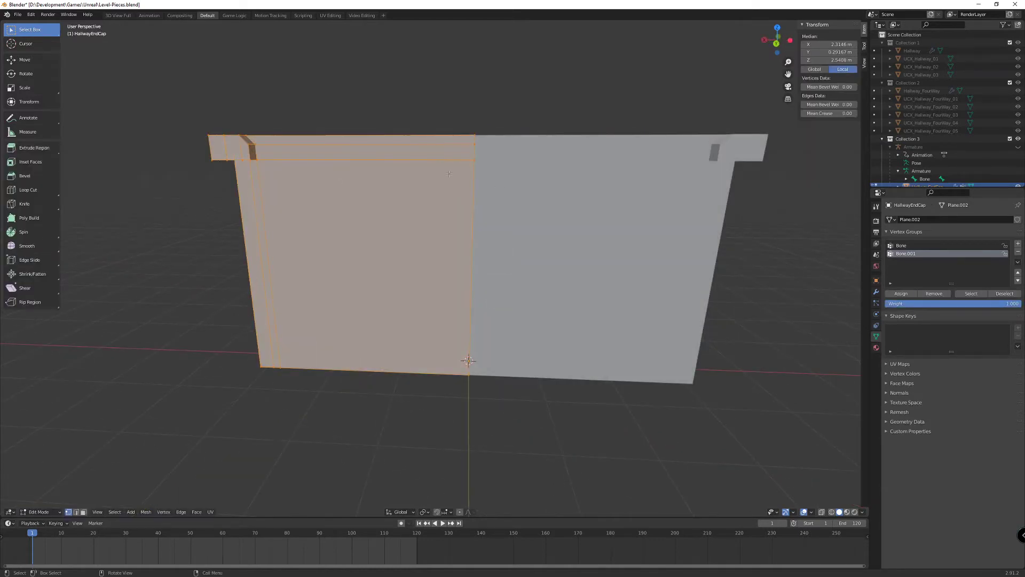
click(877, 292)
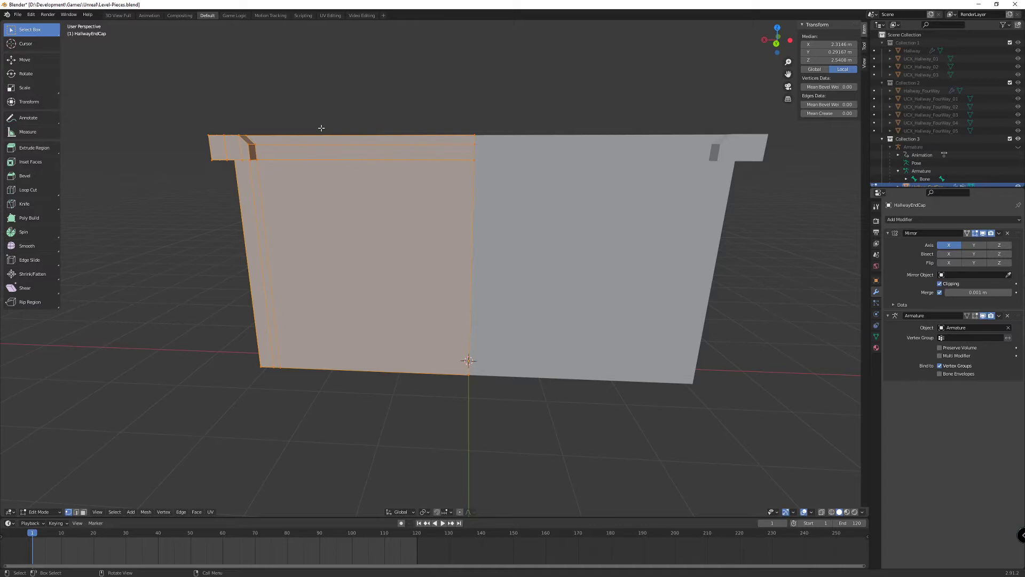
Switch to the UV Editing workspace, hide the 3D viewport's tool shelf, and change the image area to the UV Editor.
click(326, 16)
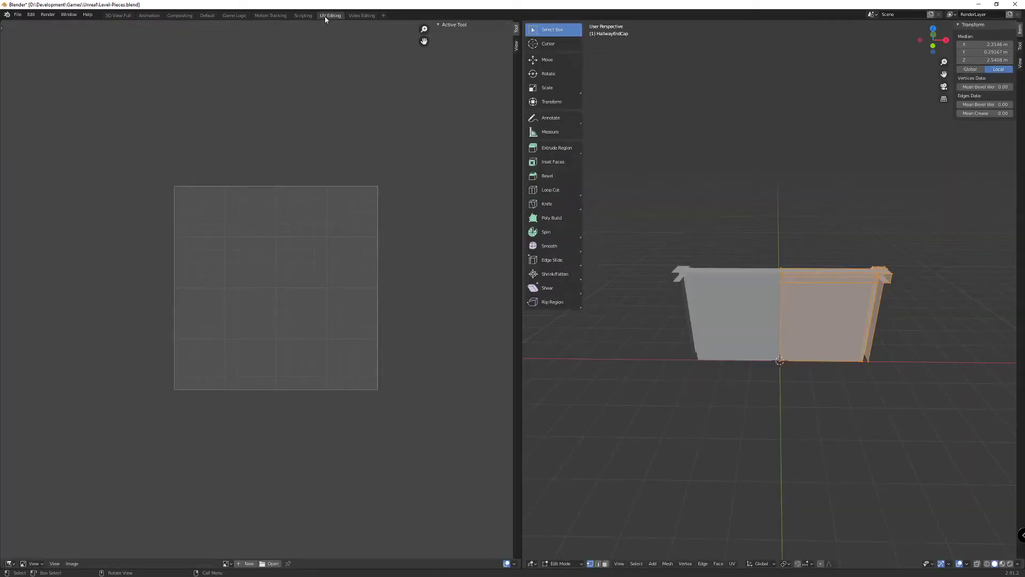
scroll(797, 280, up, 5)
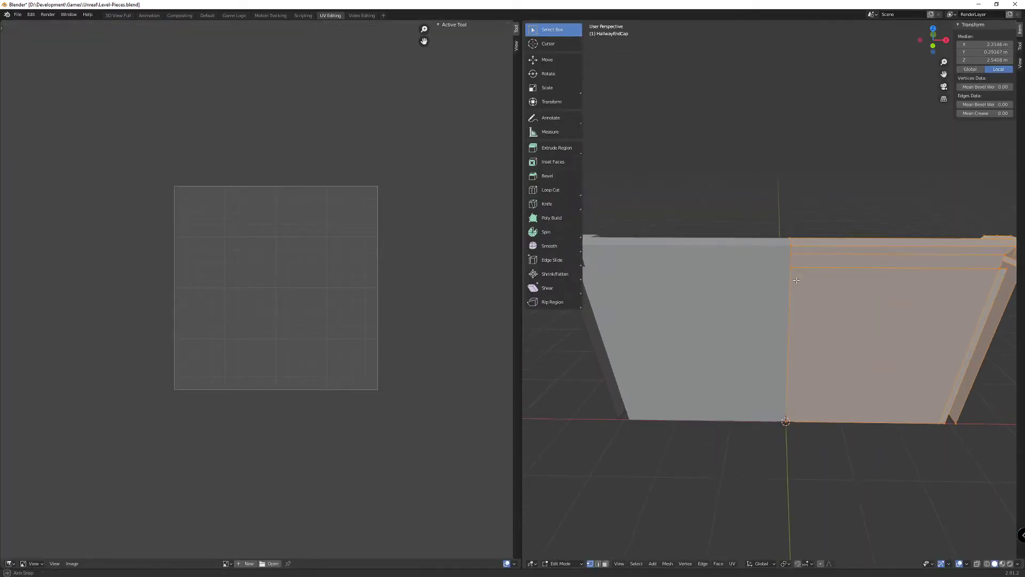
middle_drag(796, 280, 722, 261)
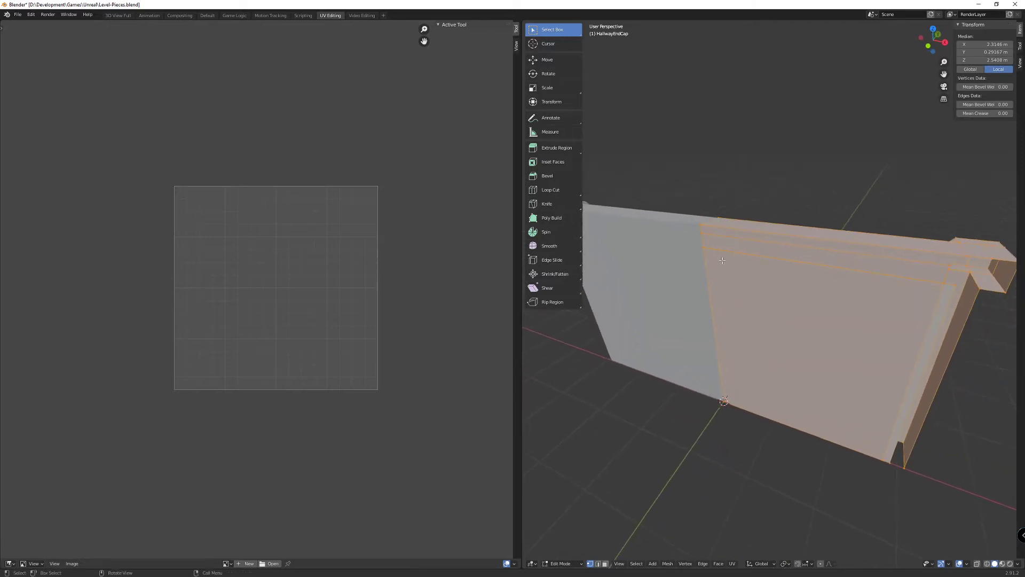
key(t)
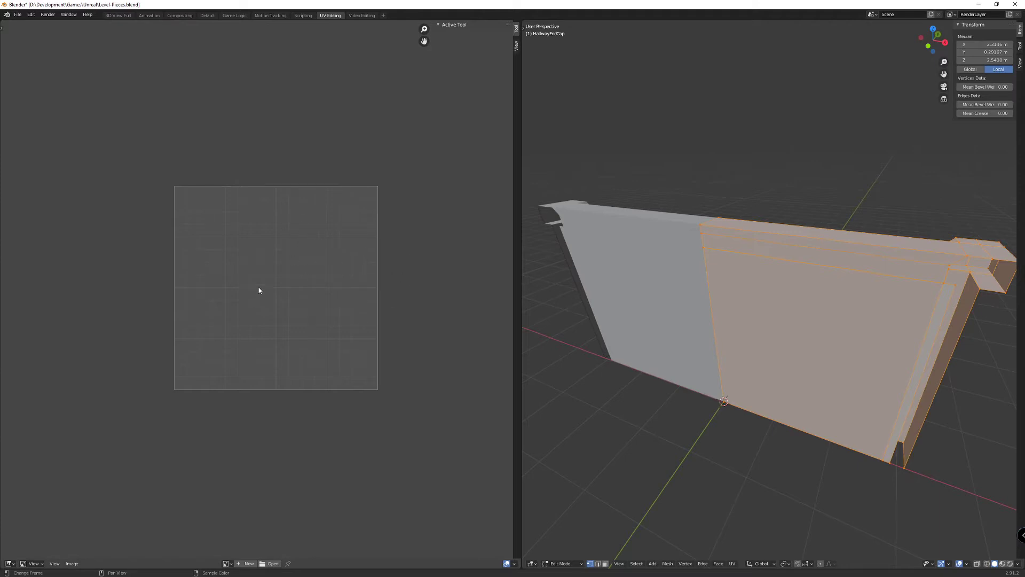
click(10, 564)
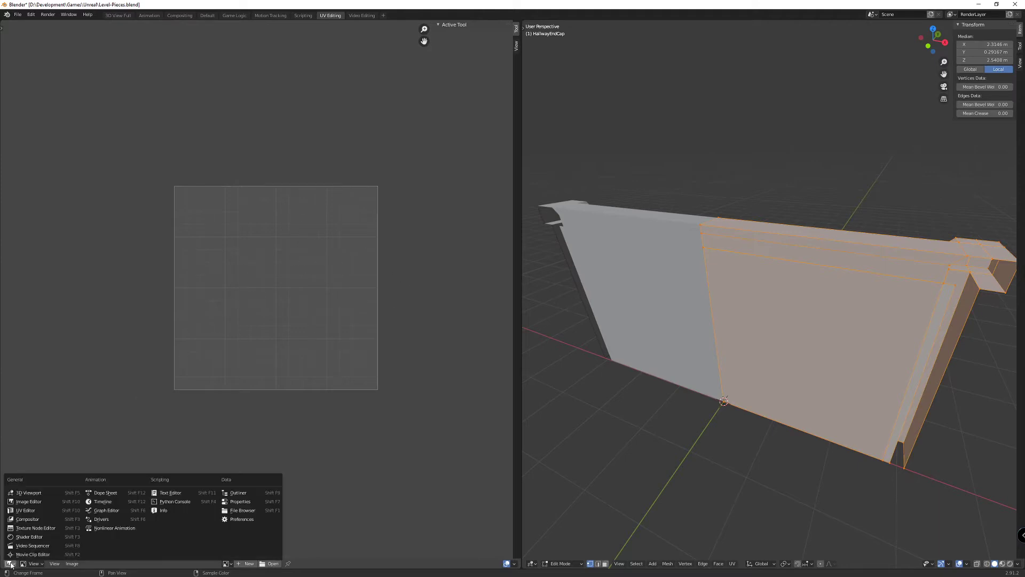
click(31, 512)
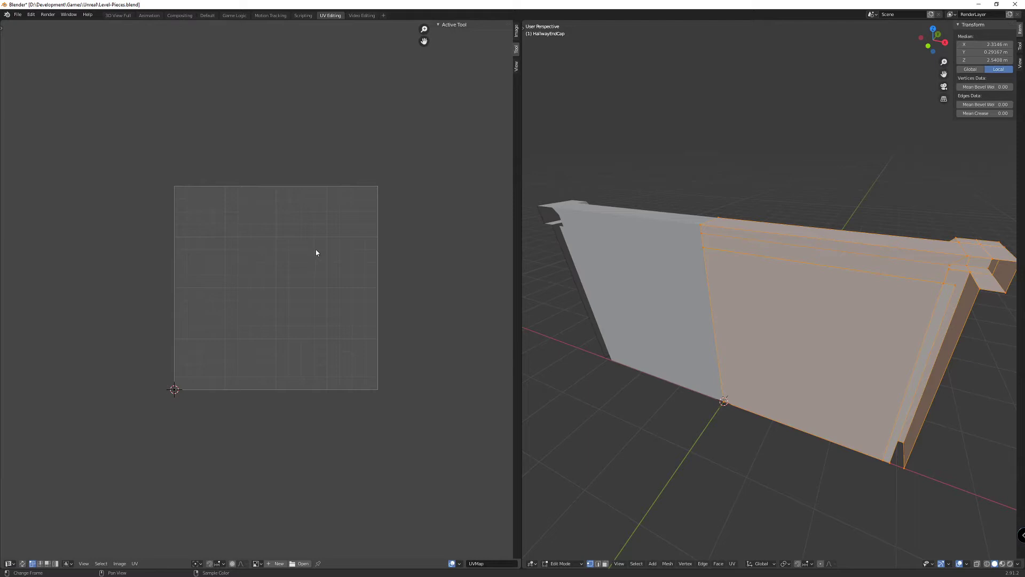
Create a new 1024 x 1024 px image named uv_map with the UV Grid generated type.
click(274, 564)
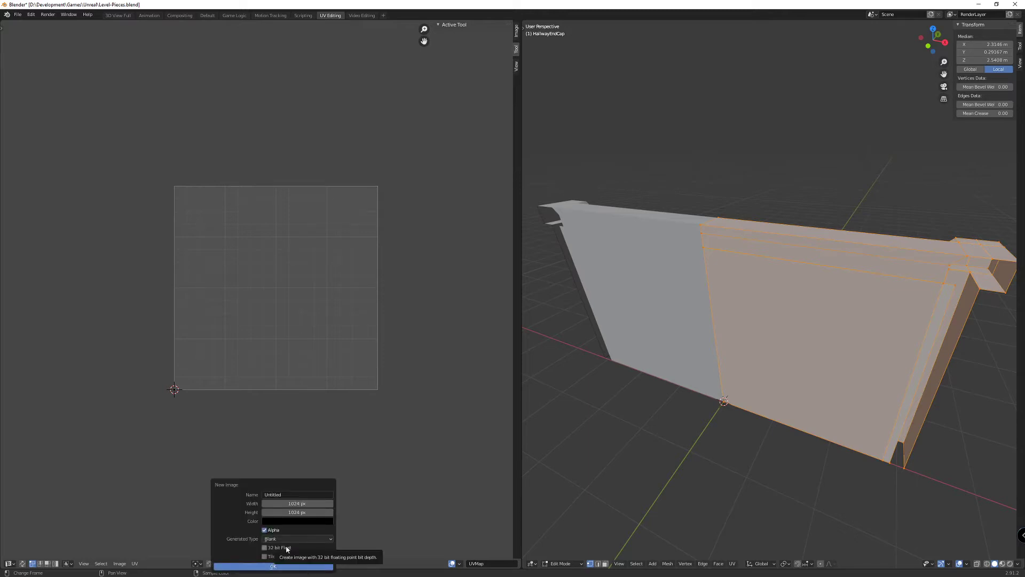
click(289, 495)
text(uv)
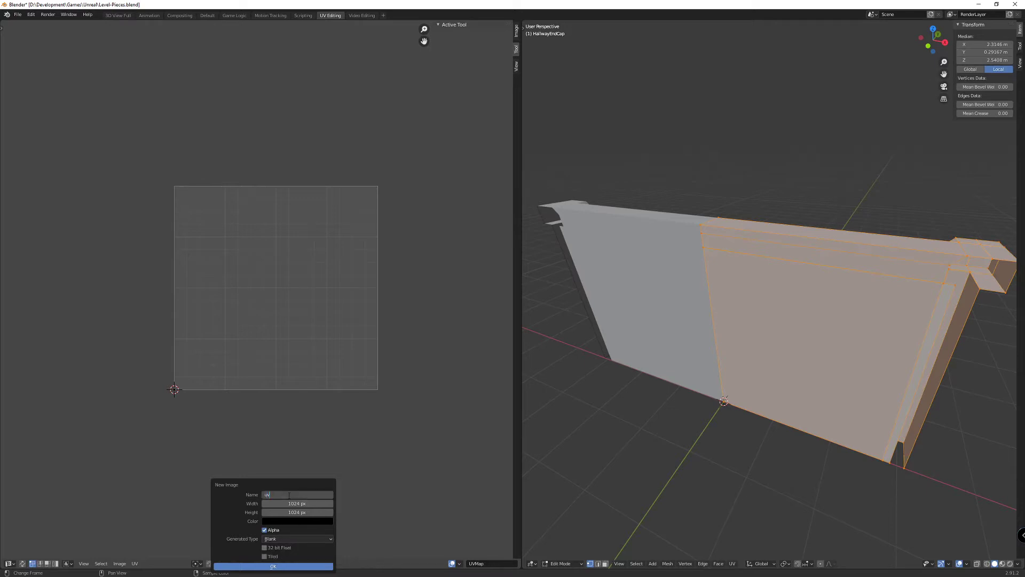
text(_map)
key(Return)
click(320, 540)
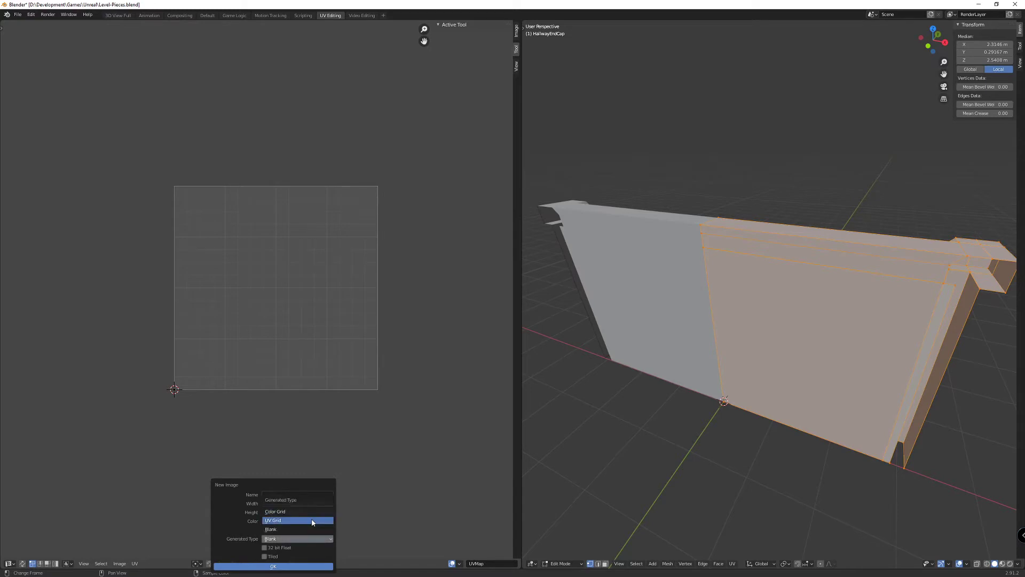
click(313, 521)
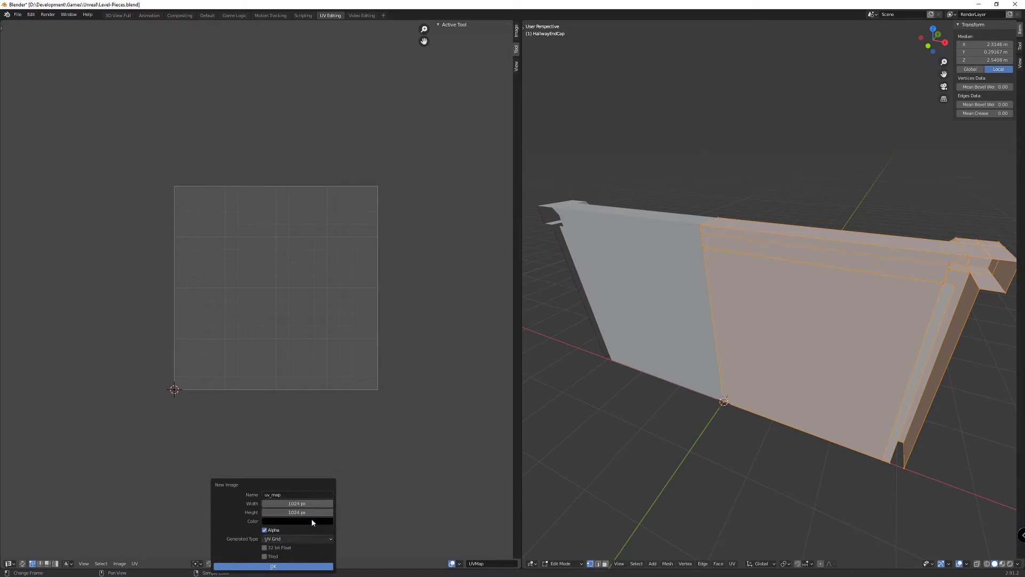
click(273, 566)
scroll(300, 344, down, 2)
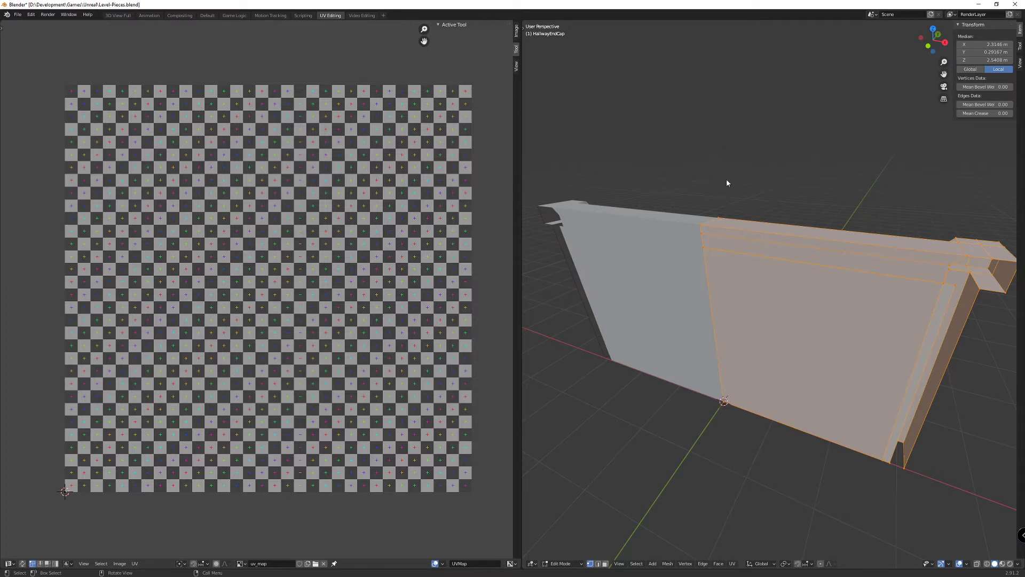
Unwrap all faces of the HallwayEndCap mesh with the standard Unwrap operation and clear the selection.
key(u)
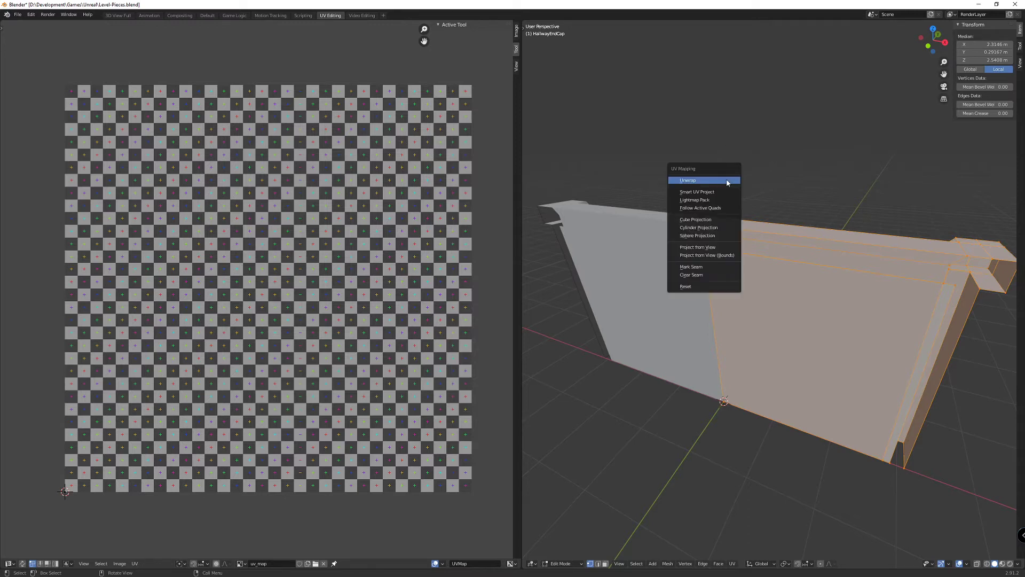
click(699, 181)
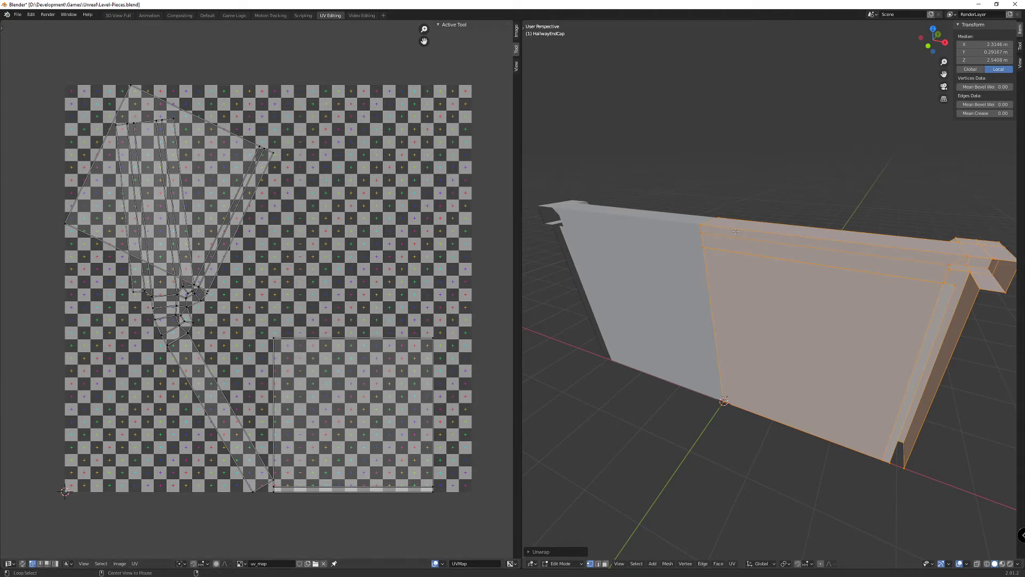
key(alt+a)
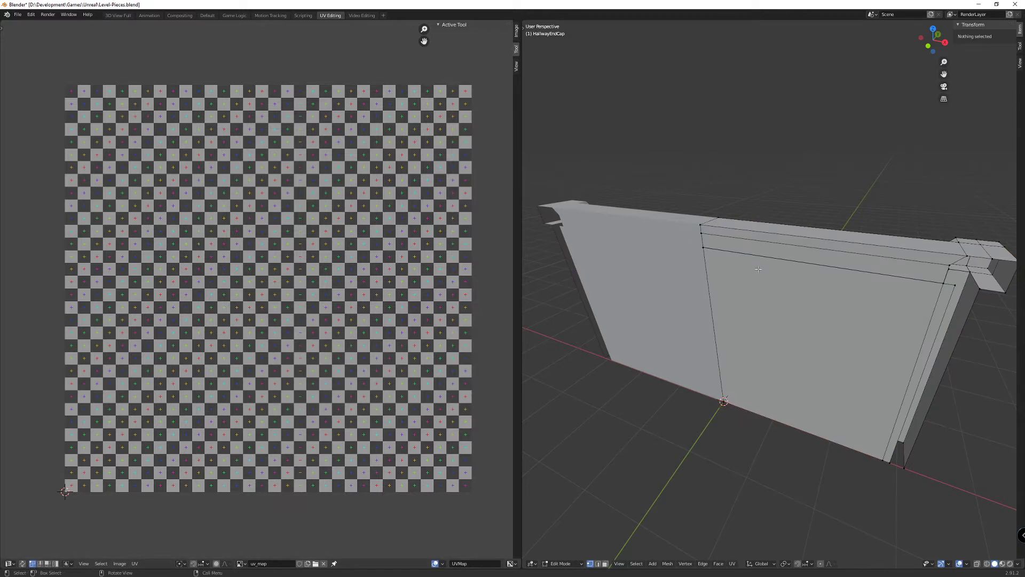
Select the edge loops bordering the large front wall panel along its upper strip and its outer side.
click(705, 249)
alt+click(705, 249)
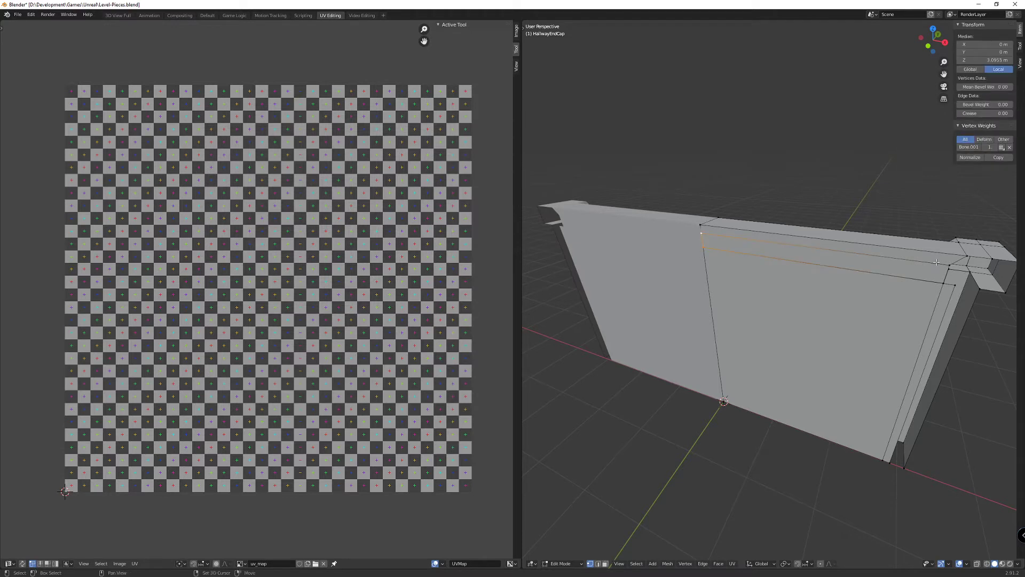
alt+shift+click(945, 283)
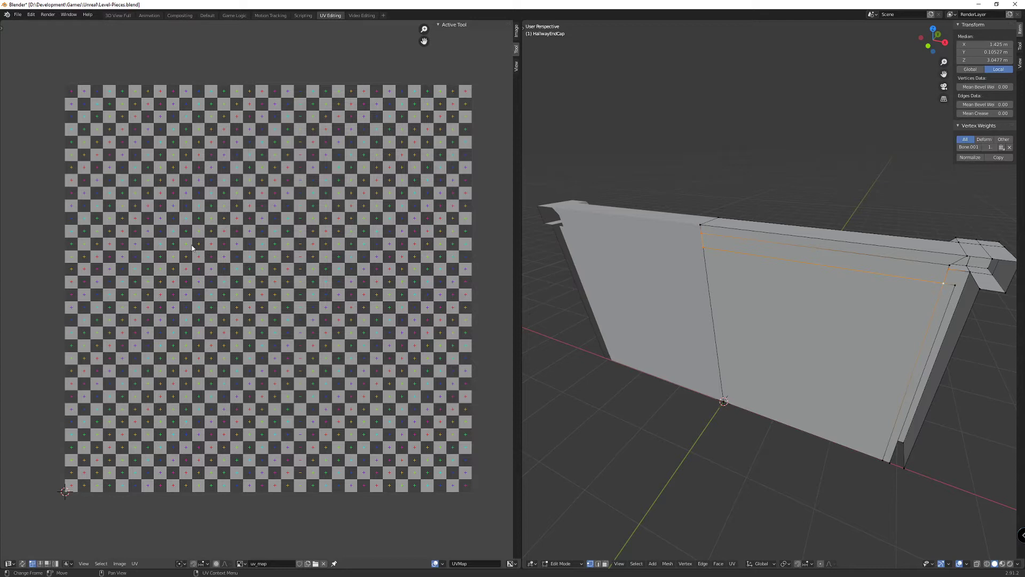
In face select mode, select the large front panel and the strip above it, and enable UV sync selection.
key(3)
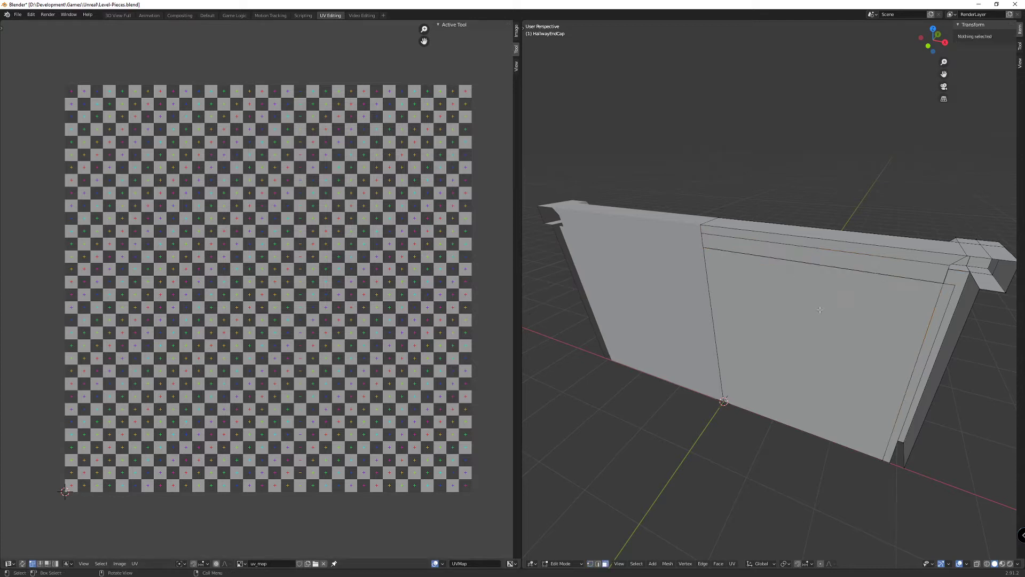
click(823, 270)
shift+click(825, 257)
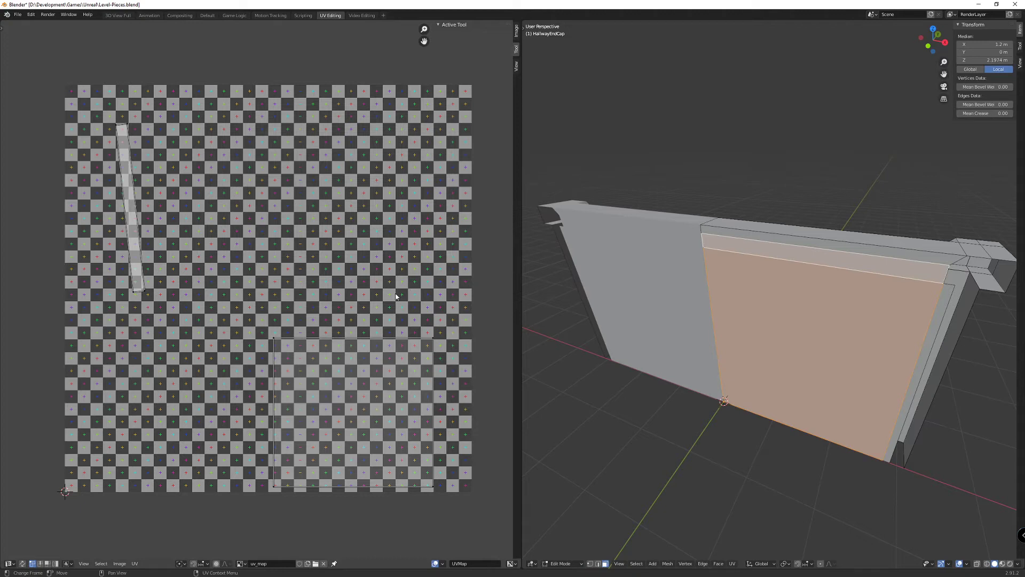
click(22, 563)
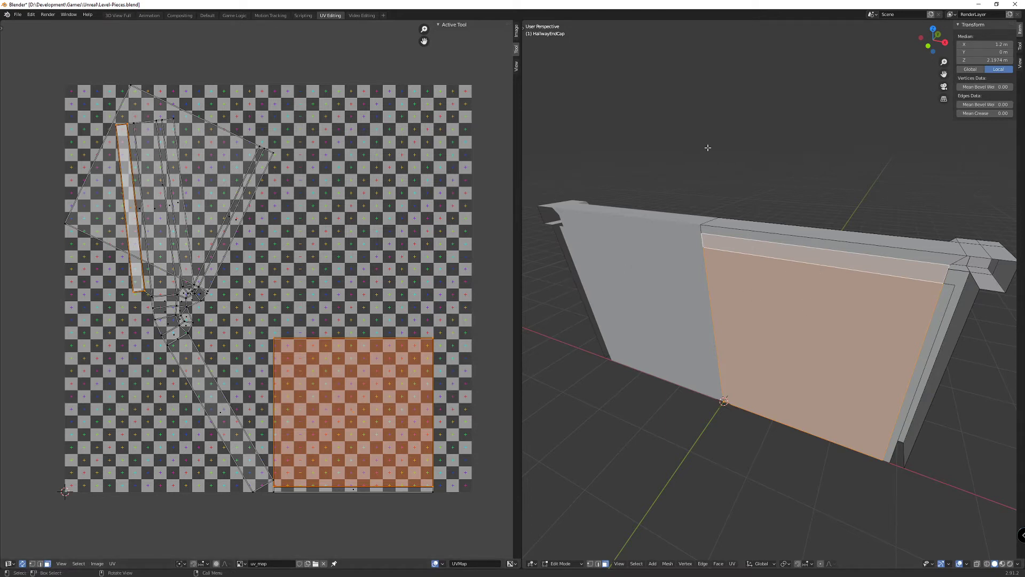
Display the 3D viewport in Material Preview shading and add the General Shading workspace.
key(z)
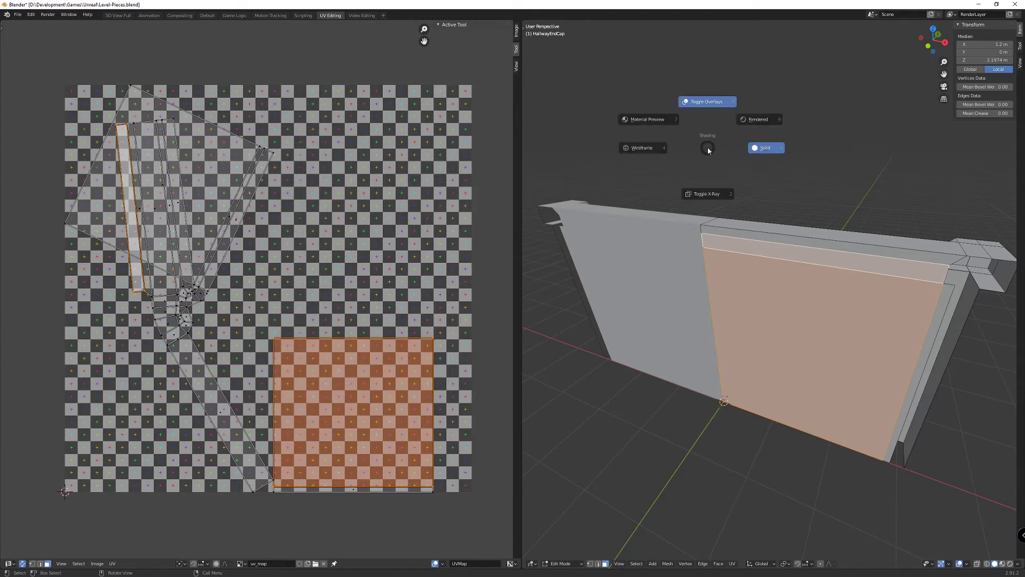
click(658, 125)
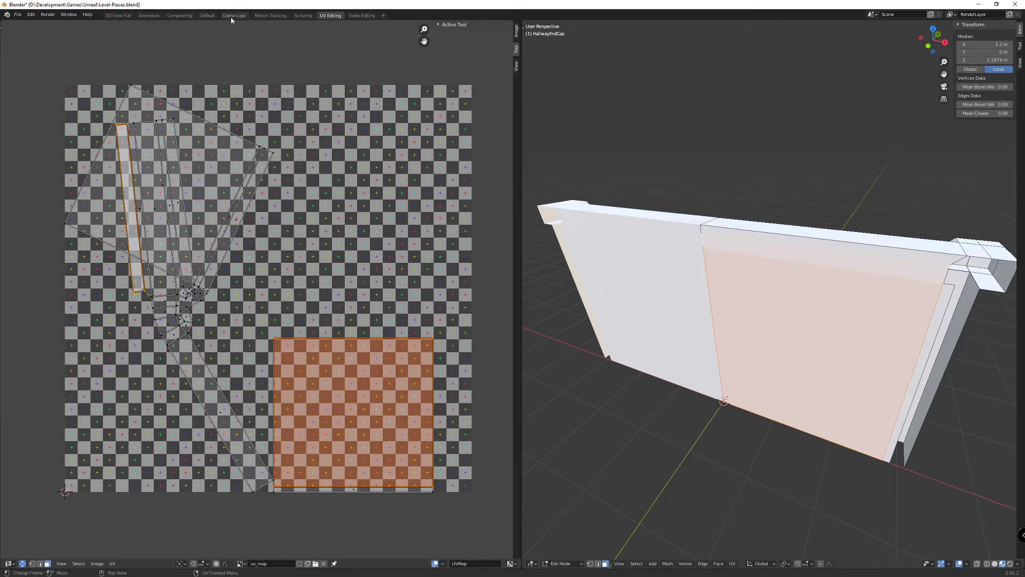
click(384, 16)
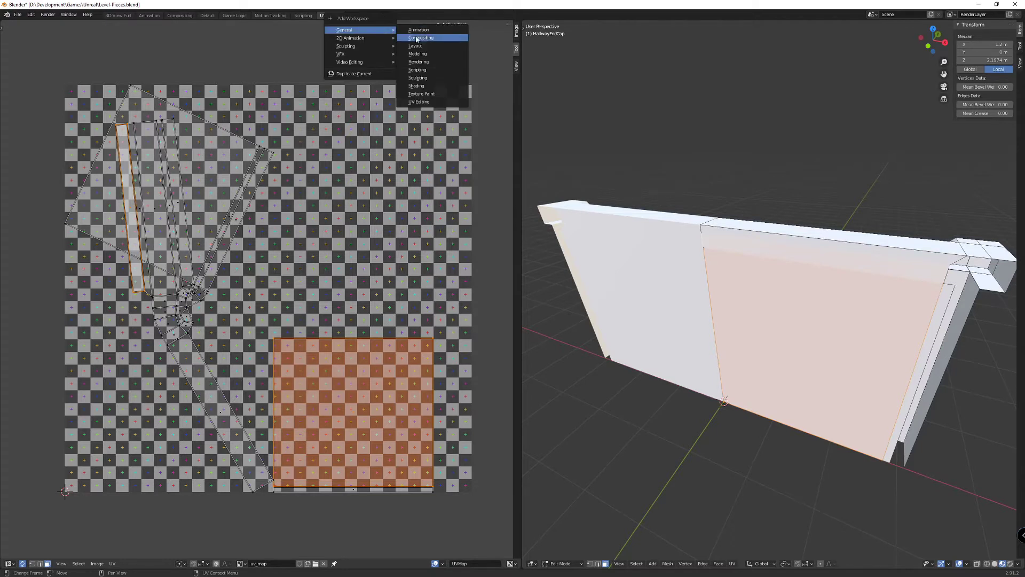
click(431, 87)
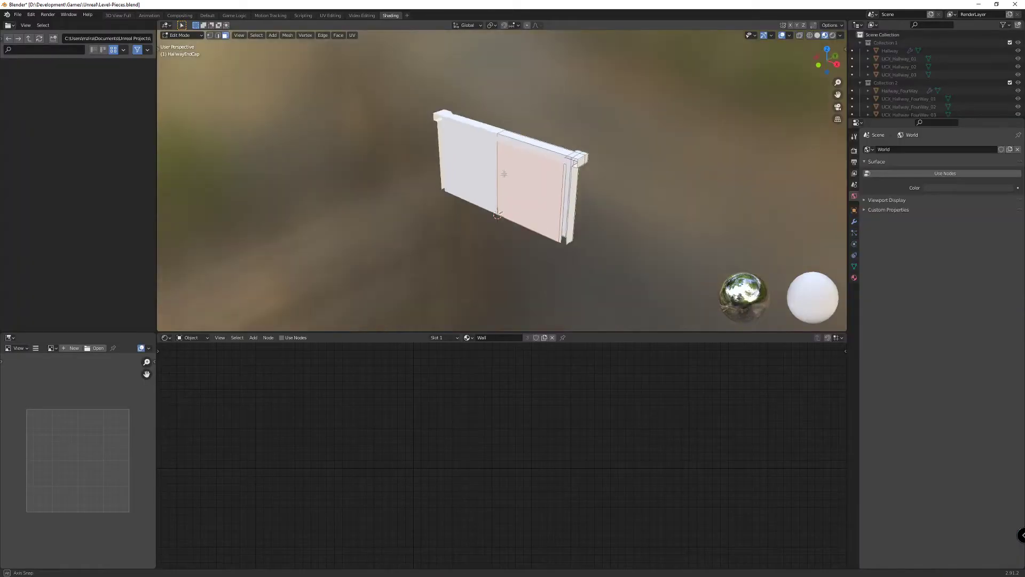
Enable nodes for the Wall material and add an Image Texture node beside the Principled BSDF.
scroll(524, 175, up, 2)
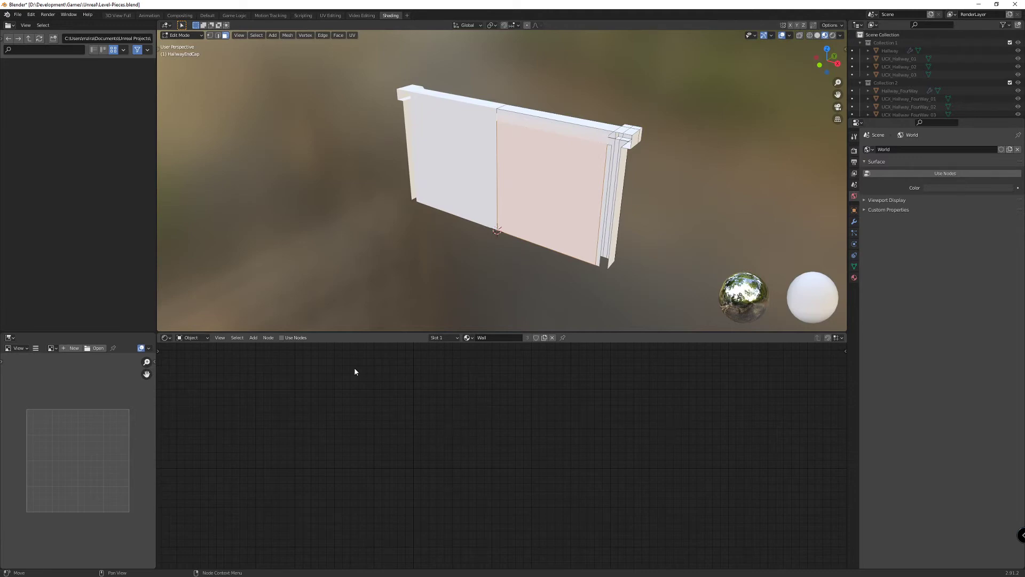
click(282, 338)
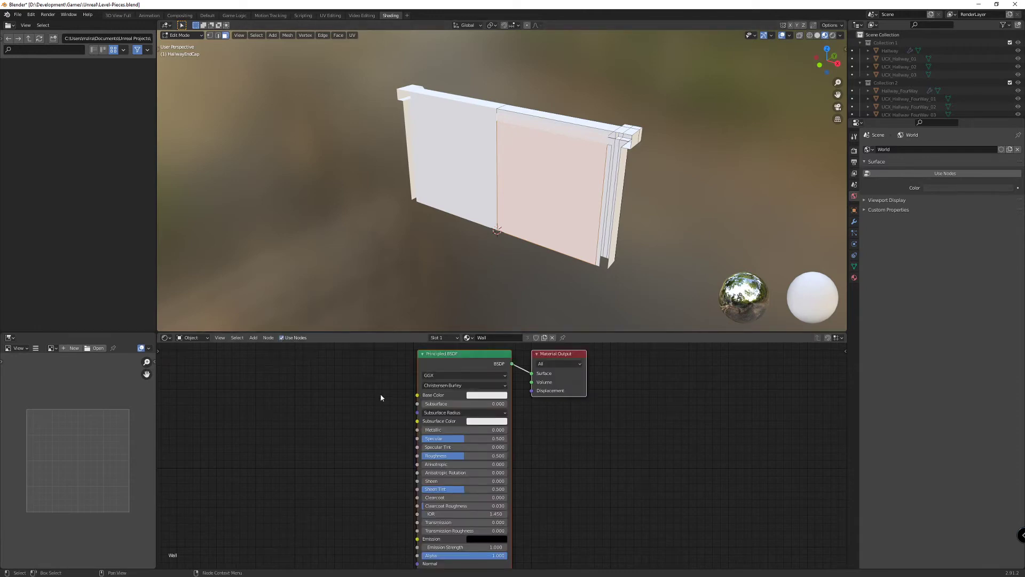
middle_drag(571, 365, 596, 375)
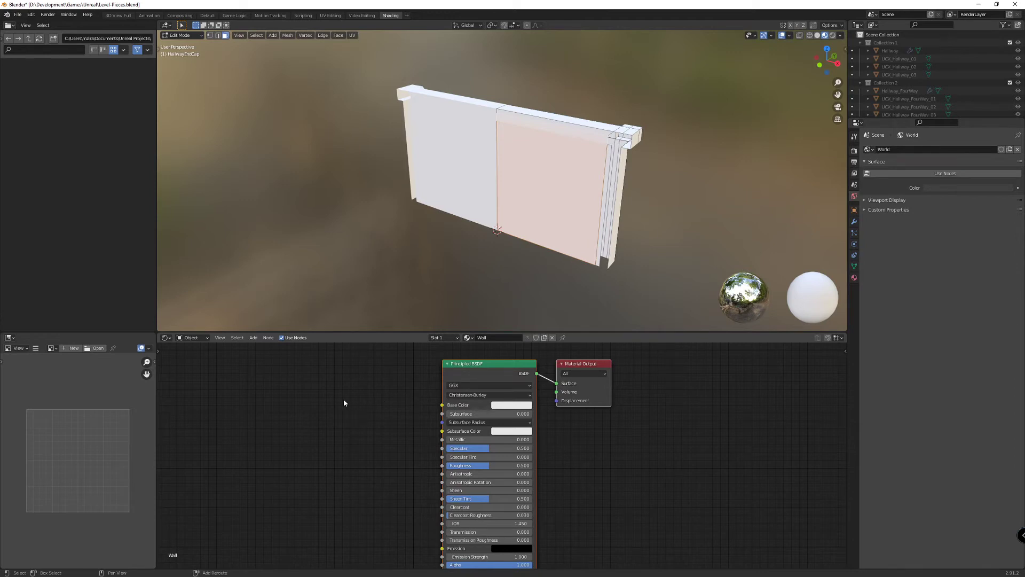
key(shift+a)
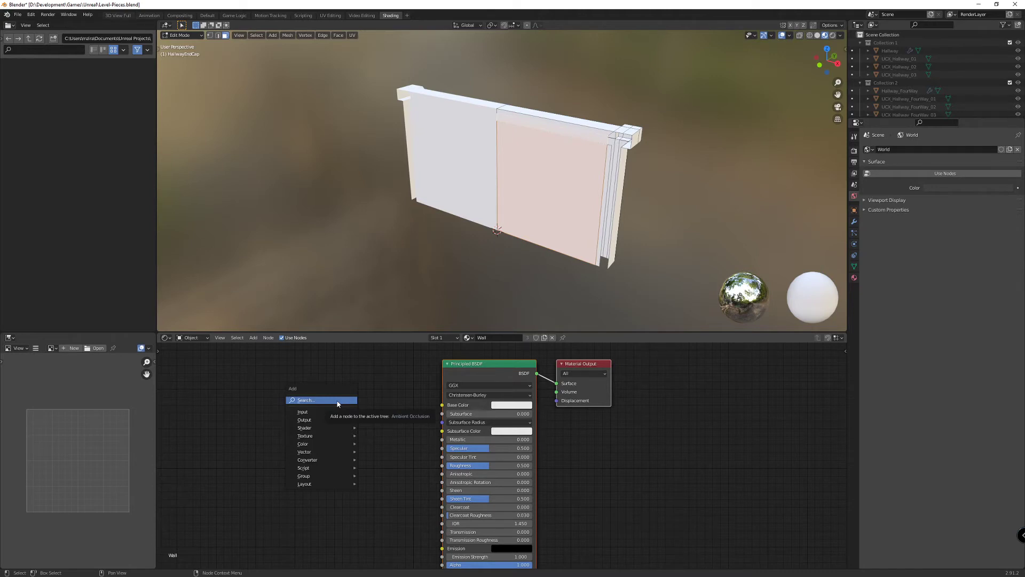
key(shift+a)
click(302, 390)
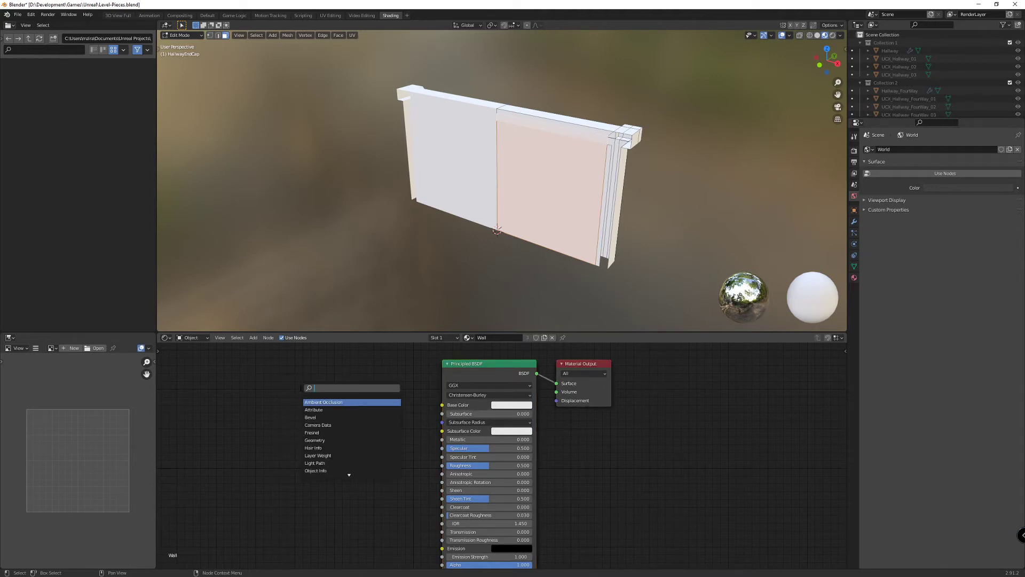
text(imag)
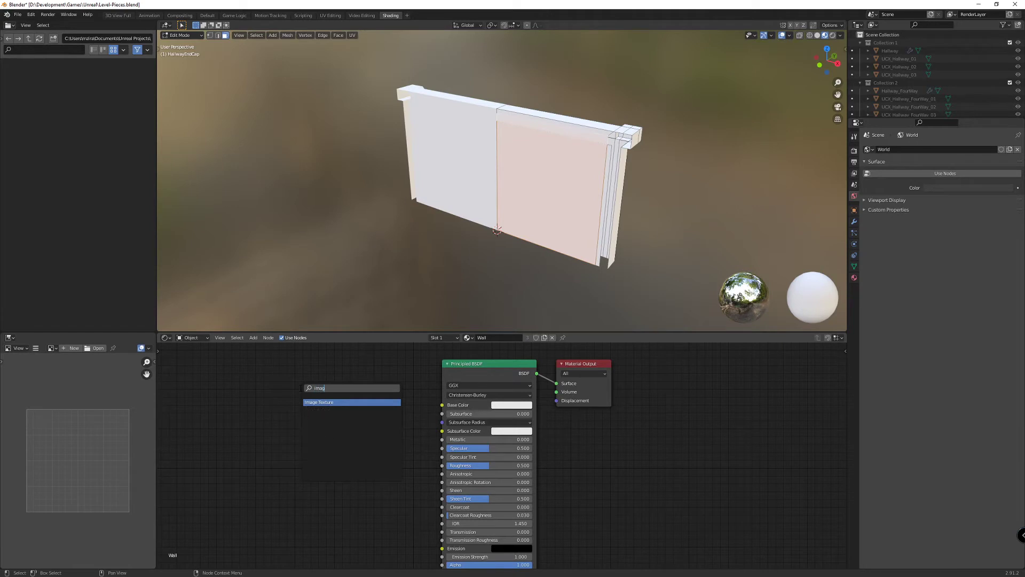
click(319, 403)
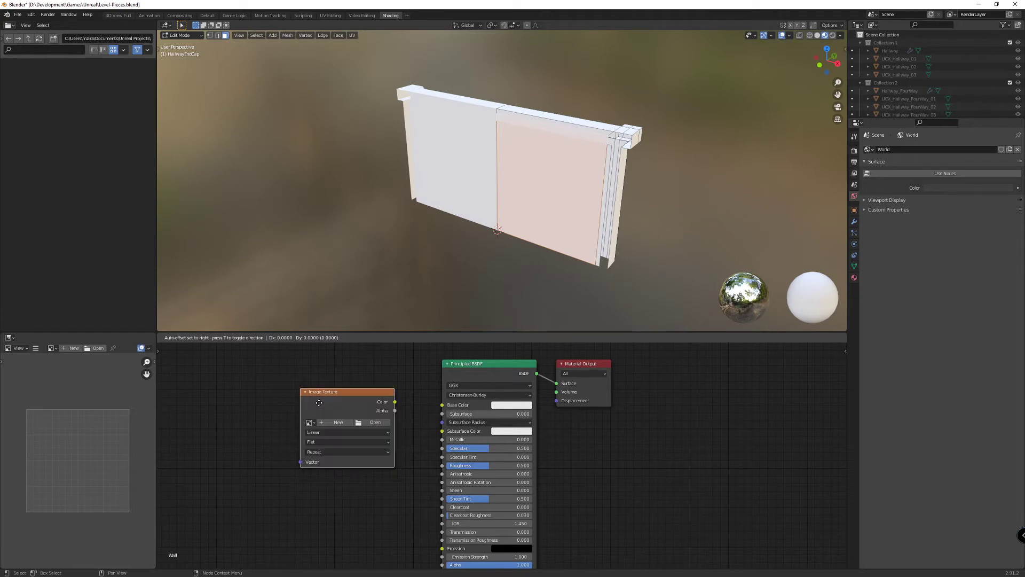
click(305, 397)
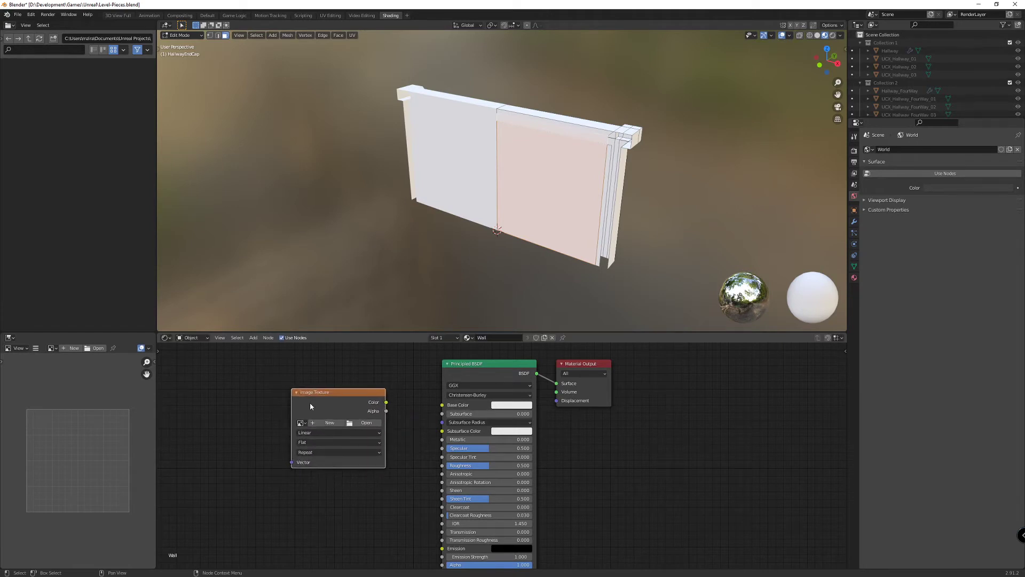
Assign the uv_map image to the Image Texture node and connect its Color output to the Principled BSDF's Base Color.
click(301, 422)
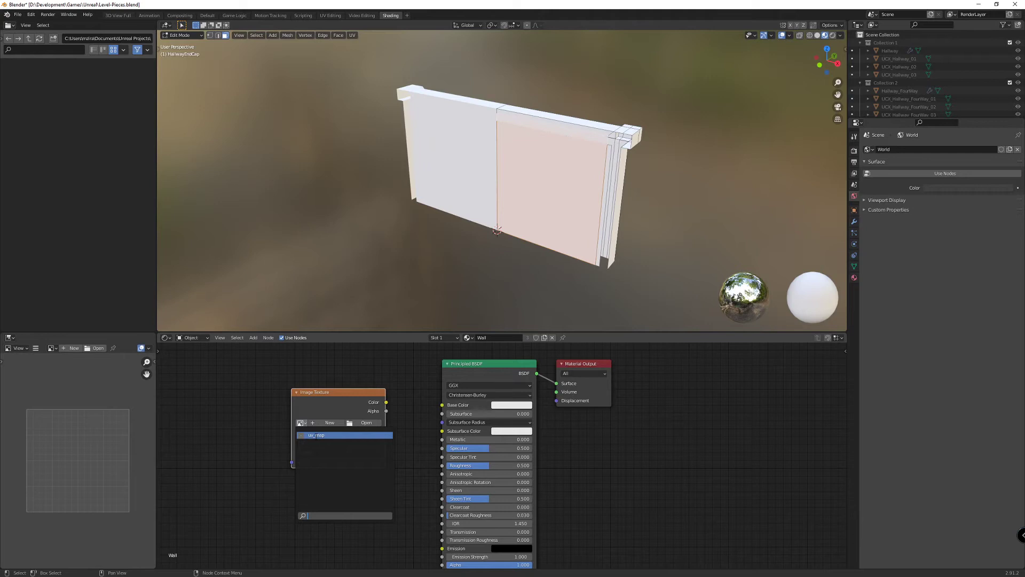
click(315, 436)
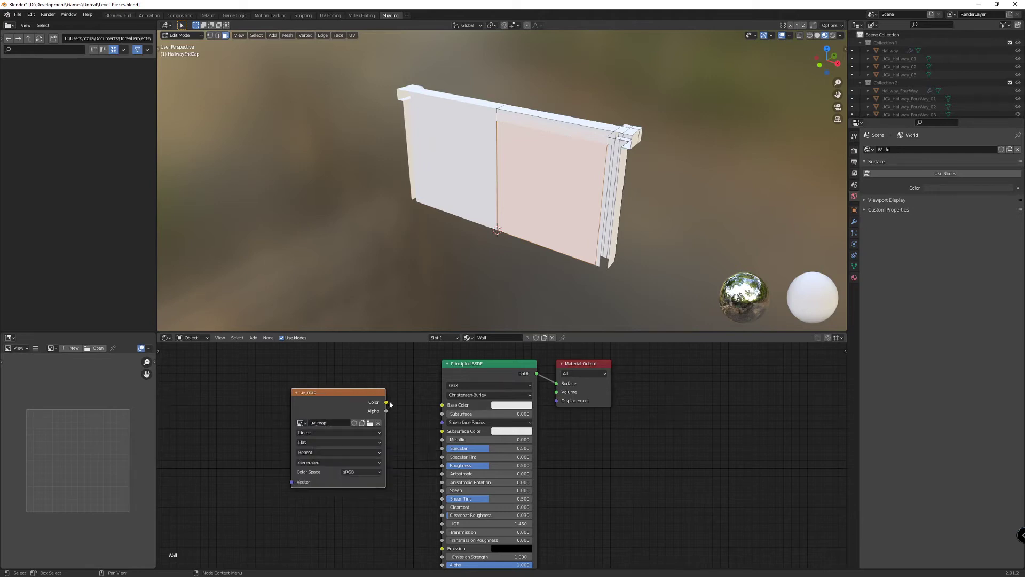
drag(387, 402, 443, 406)
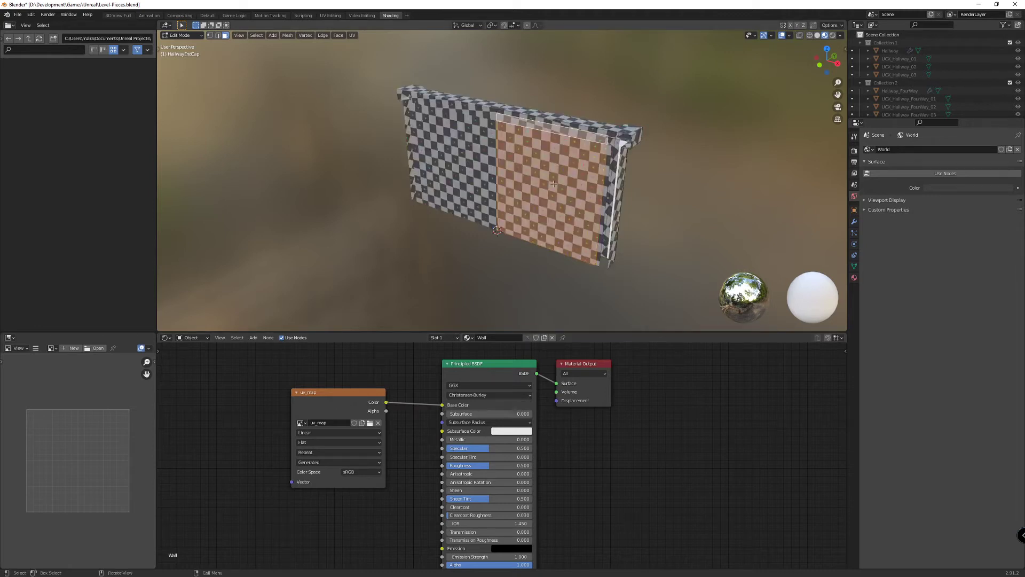
Back in the UV Editing workspace, select the whole linked wall mesh and apply Smart UV Project with a 66° angle limit.
middle_drag(466, 291, 444, 143)
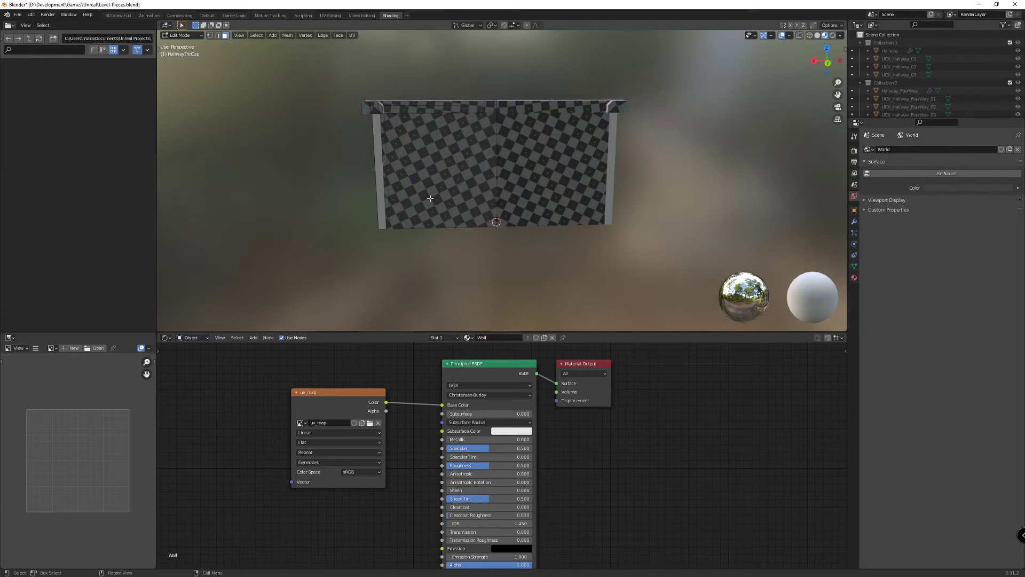
middle_drag(430, 199, 442, 141)
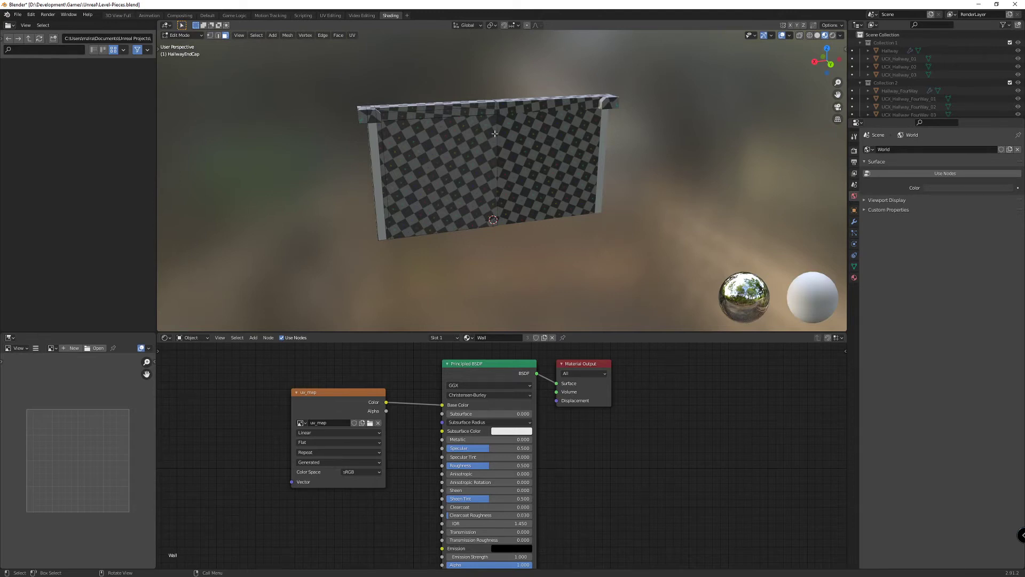
click(330, 15)
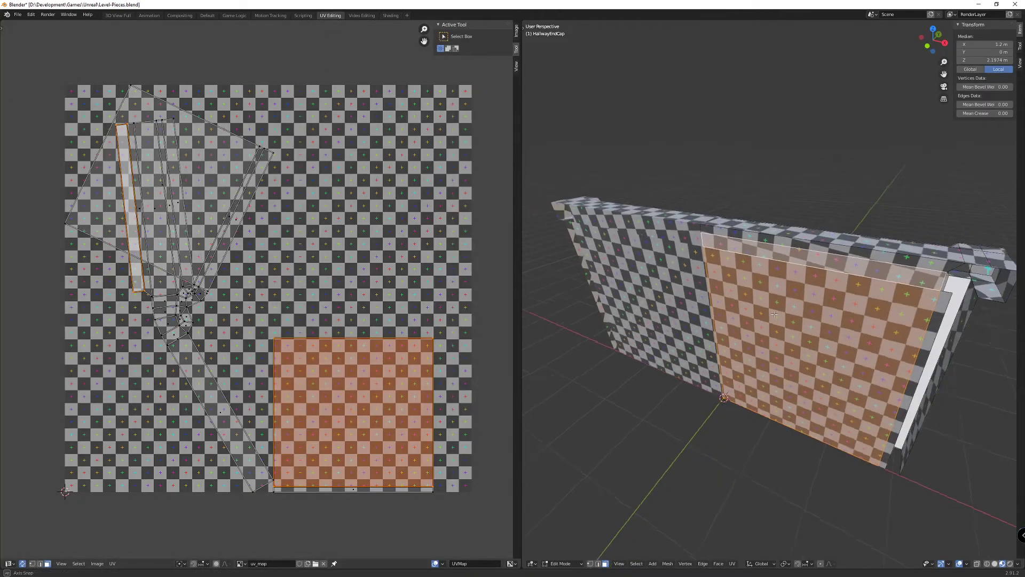
middle_drag(775, 314, 681, 286)
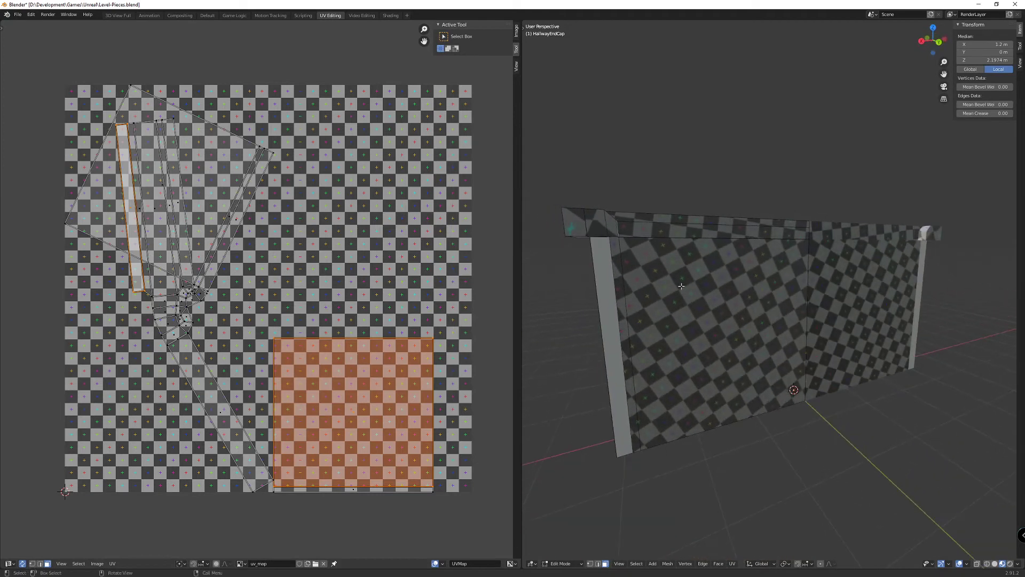
key(l)
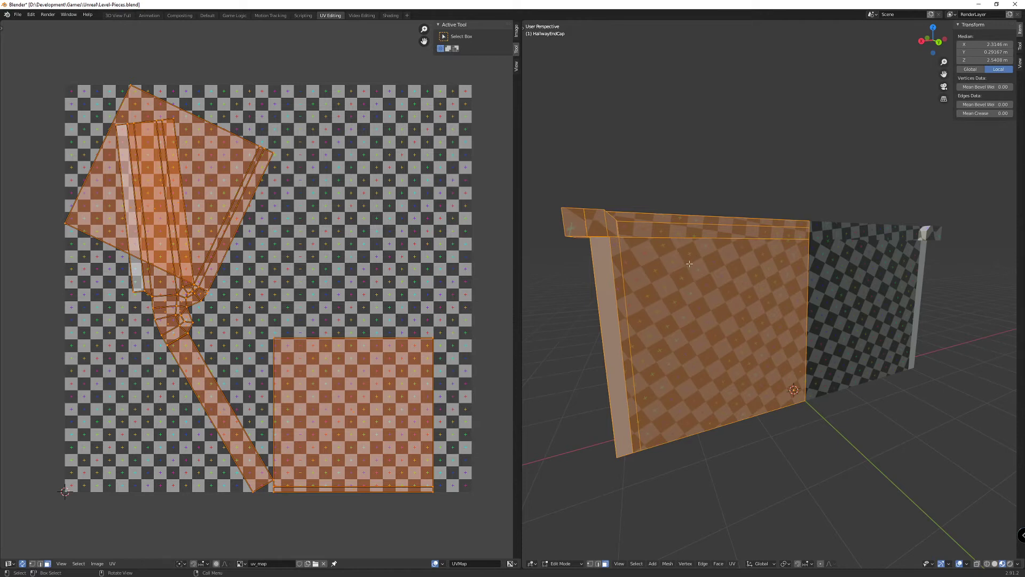
key(u)
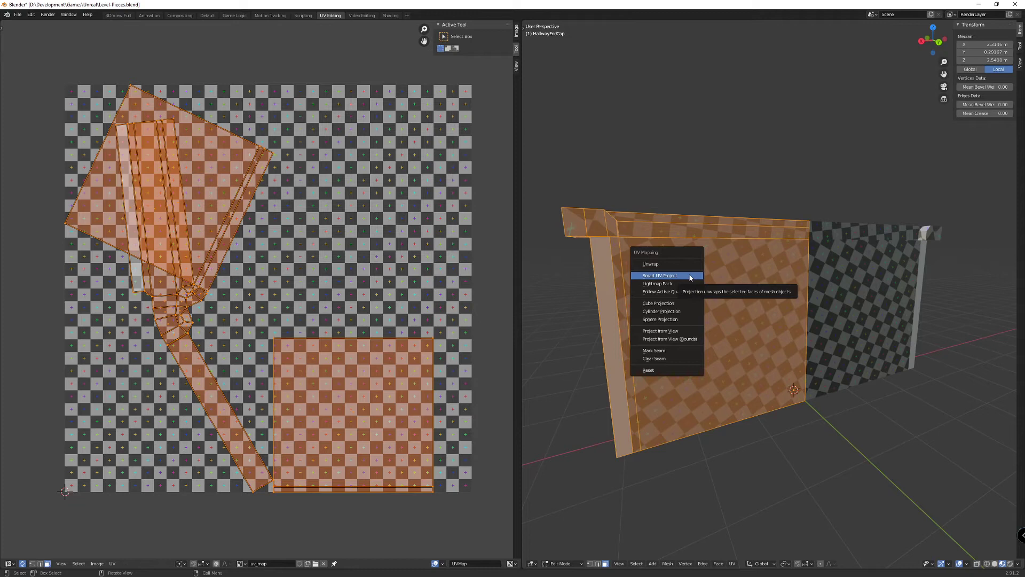
click(689, 276)
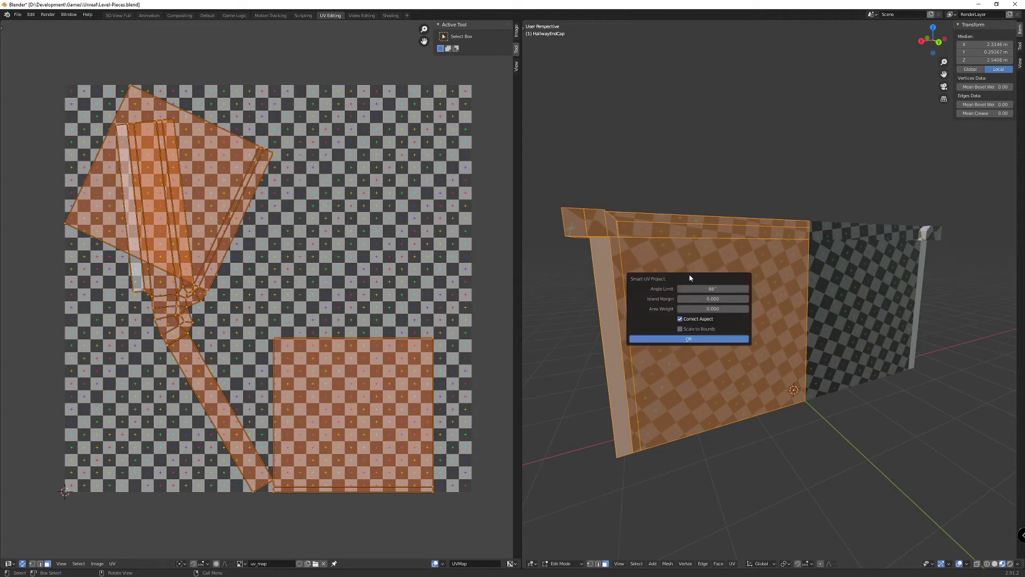
click(685, 338)
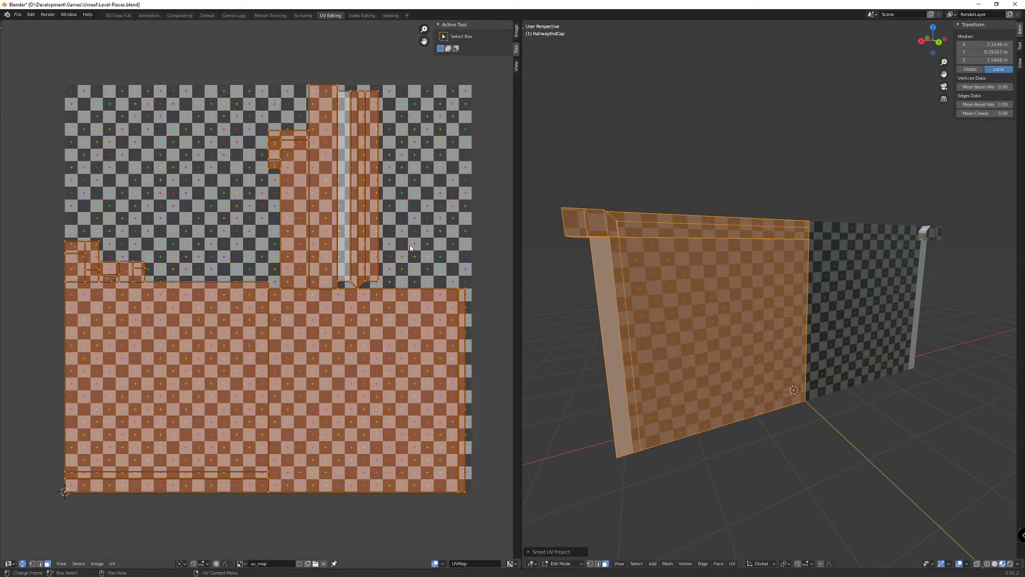
click(715, 330)
key(g)
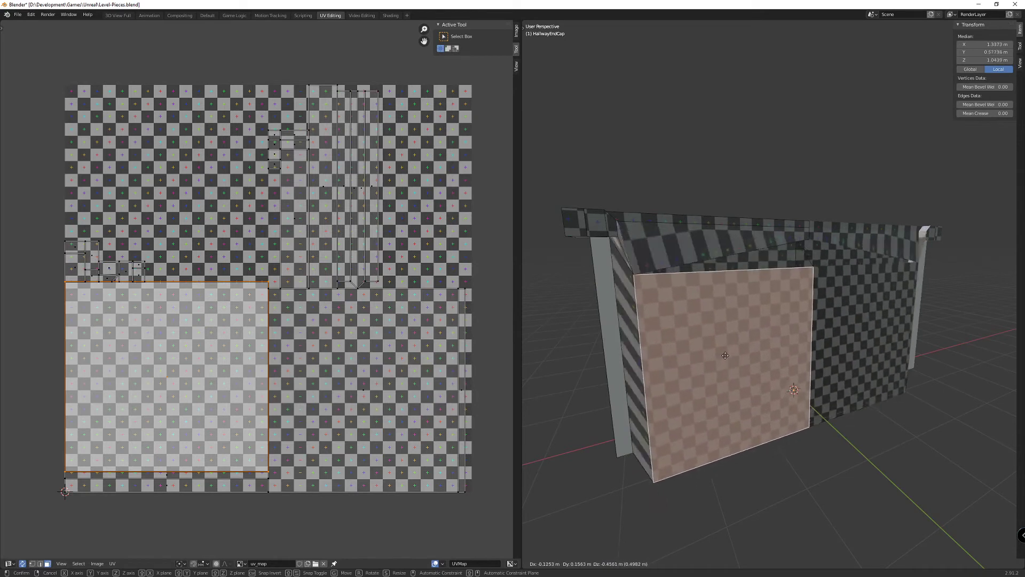
click(716, 326)
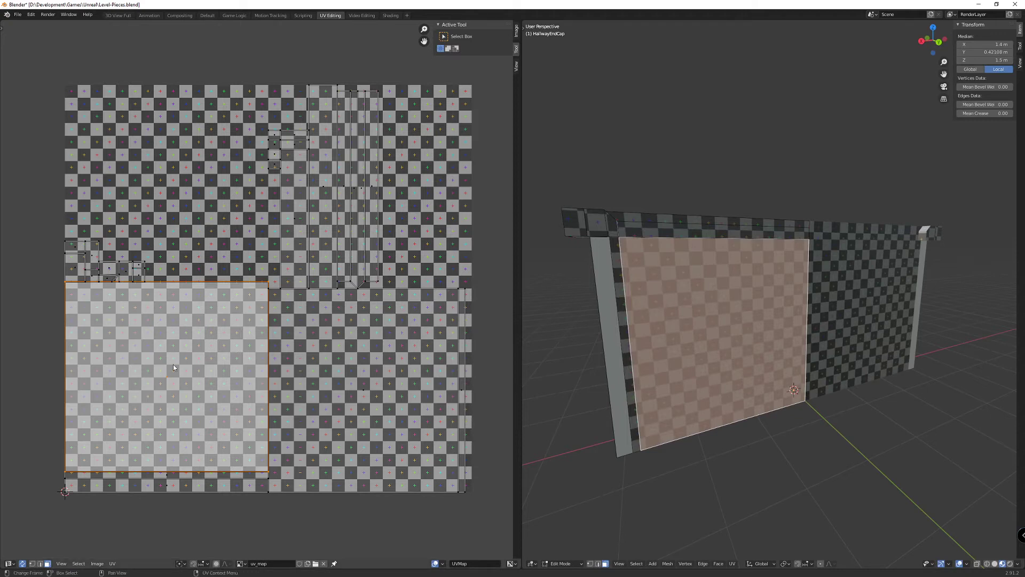
key(g)
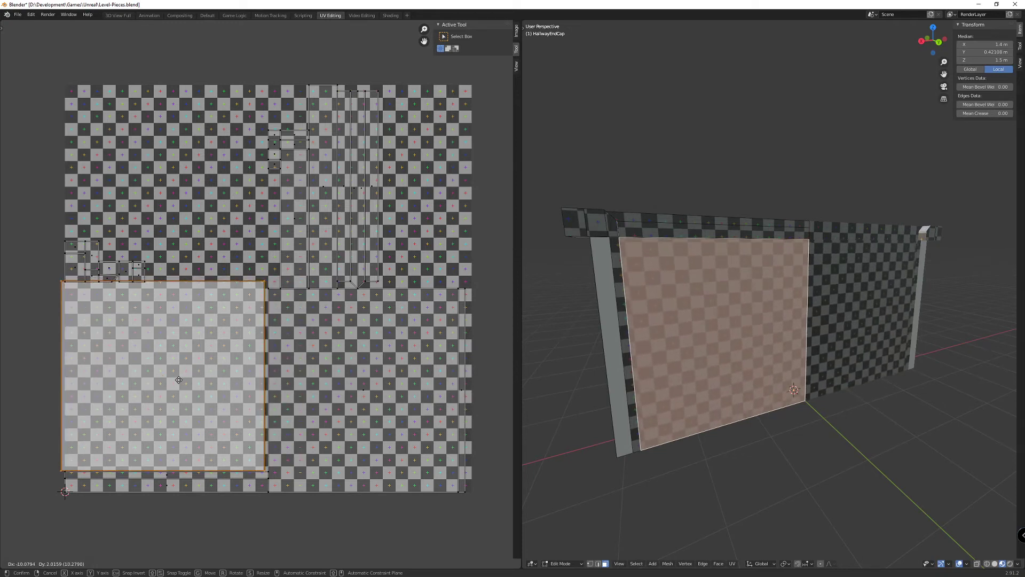
click(197, 374)
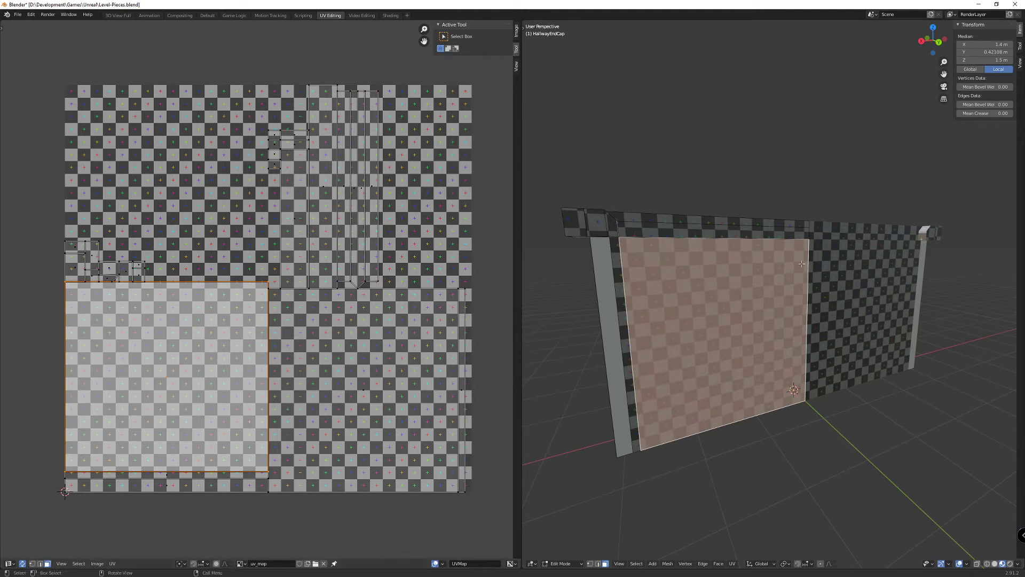
In vertex selection mode, test-move the vertex below the top strip on the wall's centre seam to check for duplicate vertices.
scroll(802, 264, up, 5)
key(1)
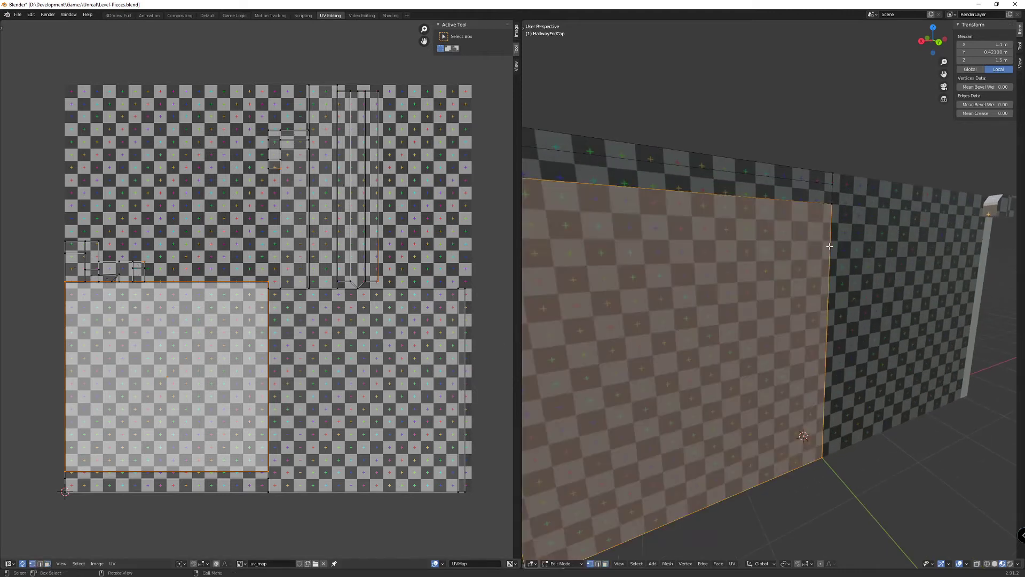
middle_drag(830, 247, 771, 251)
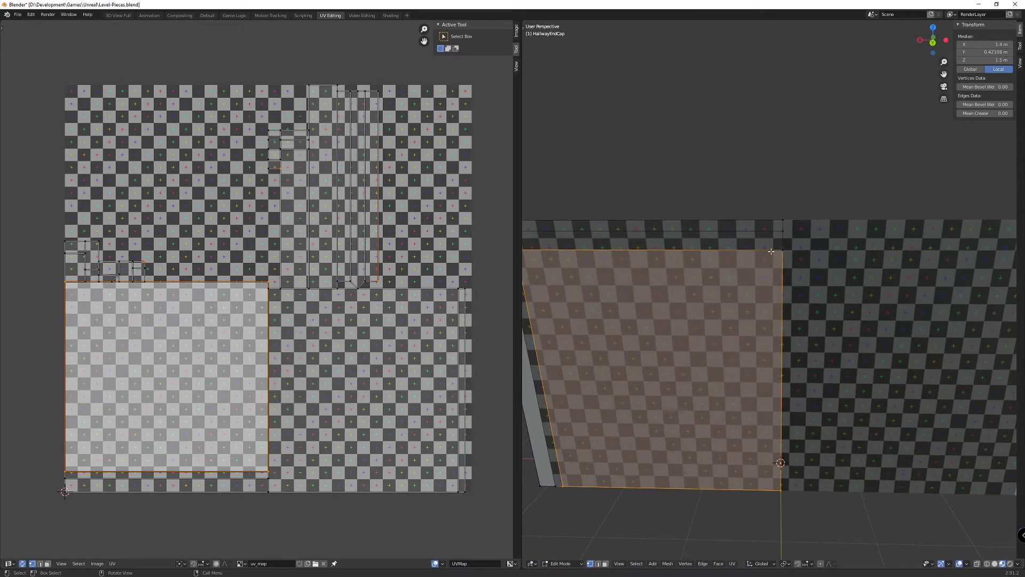
click(776, 254)
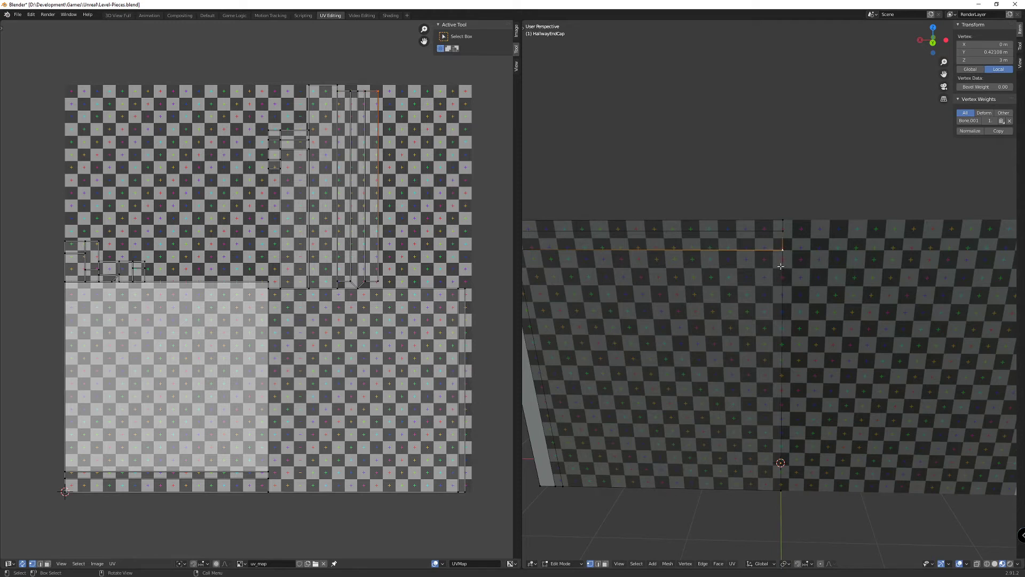
key(g)
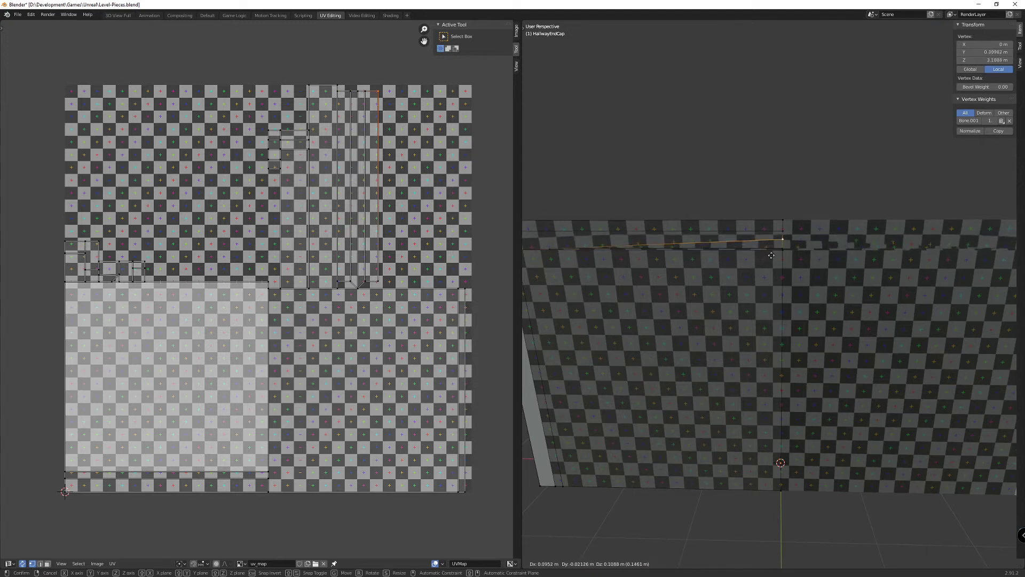
click(777, 263)
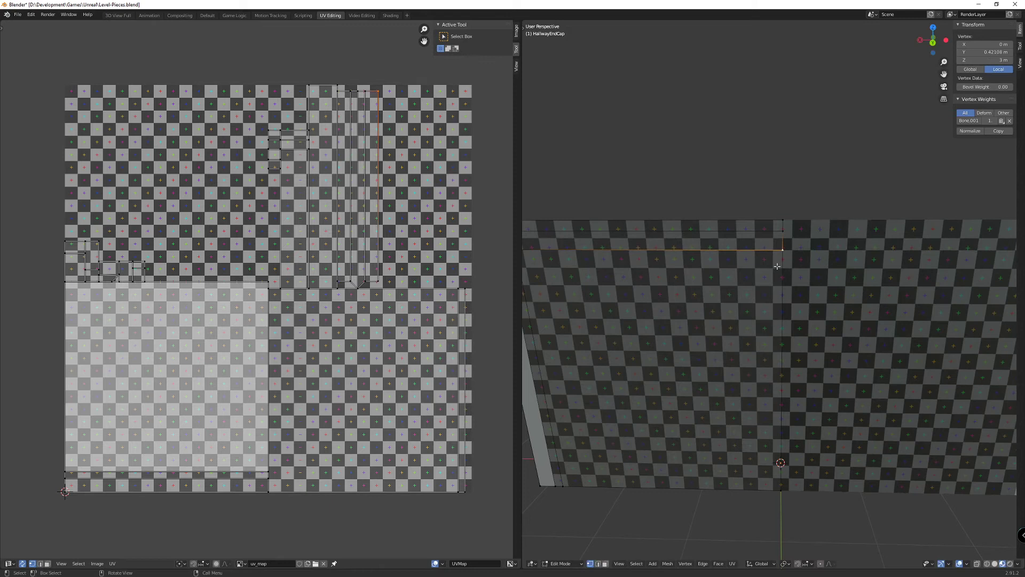
Select the entire HallwayEndCap mesh and merge its vertices by distance.
key(a)
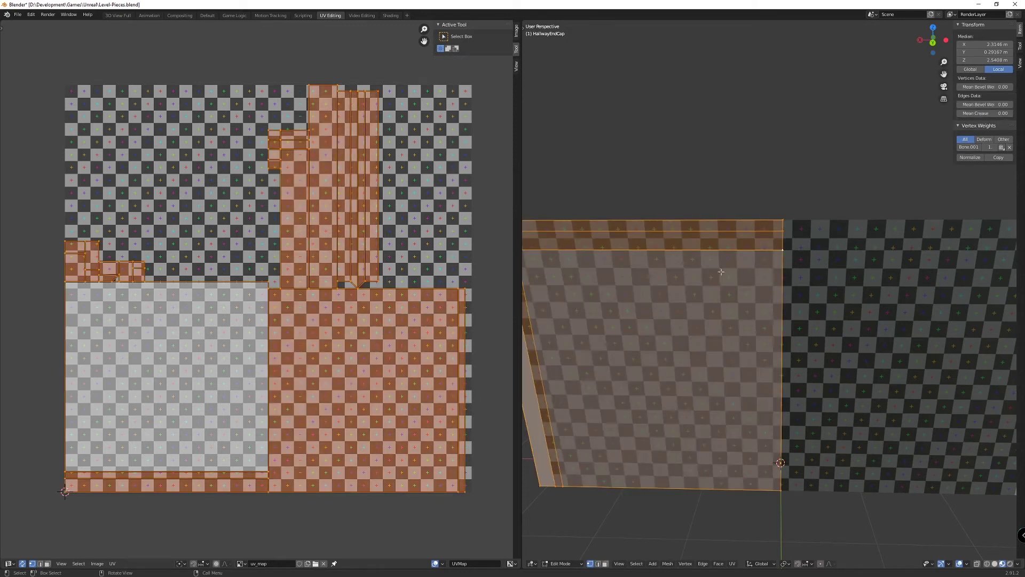
click(667, 564)
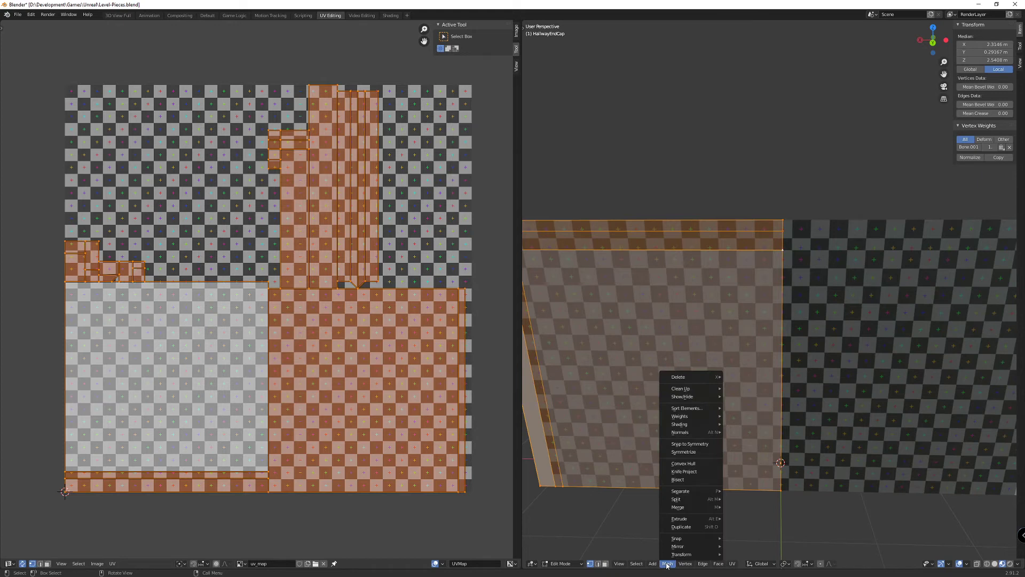
mouse_move(694, 509)
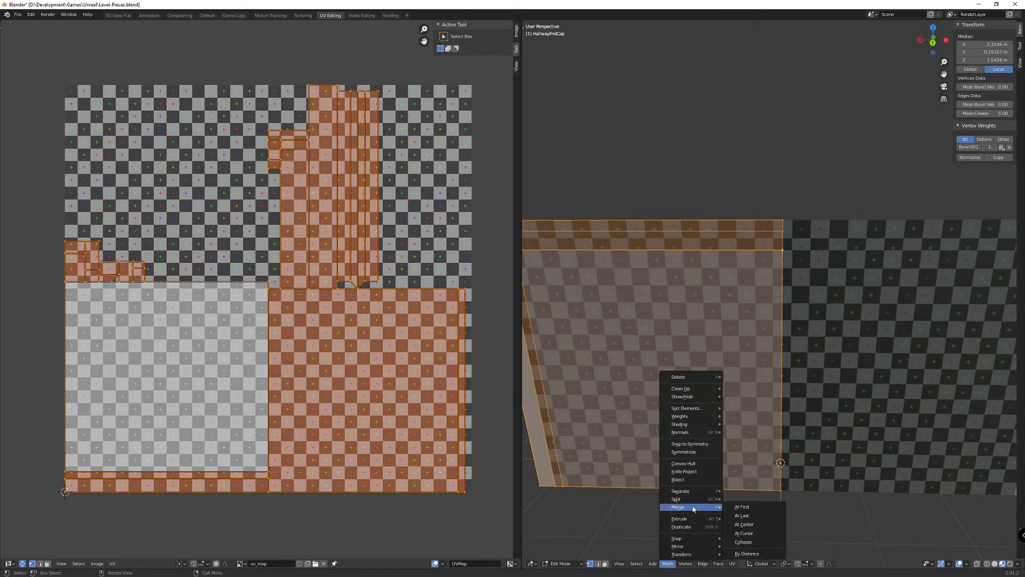
click(751, 554)
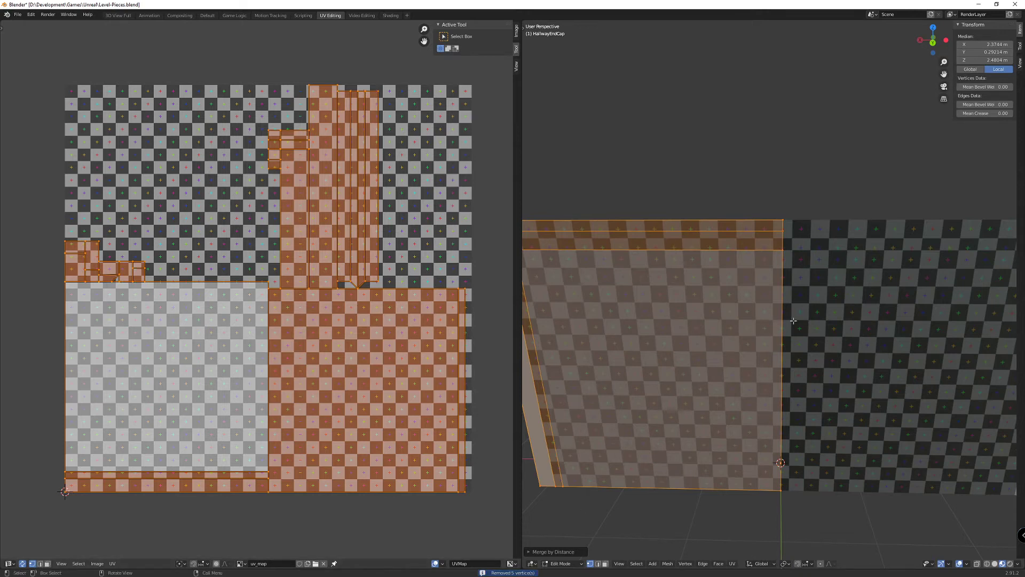
Recheck the centre seam vertex with a cancelled move, and examine the wall's checker pattern from the front, back and above.
click(782, 249)
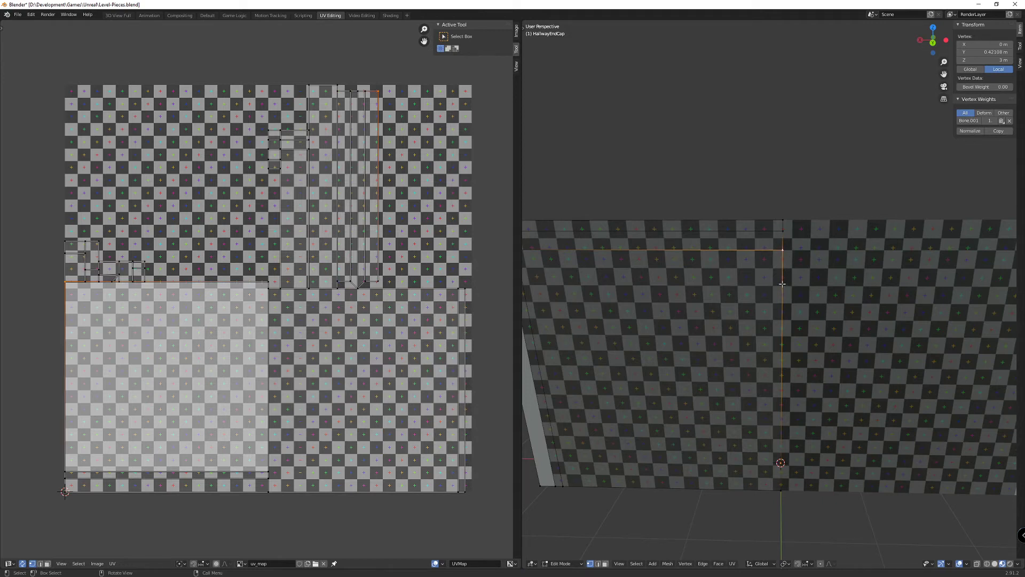
key(g)
key(Escape)
key(KP_1)
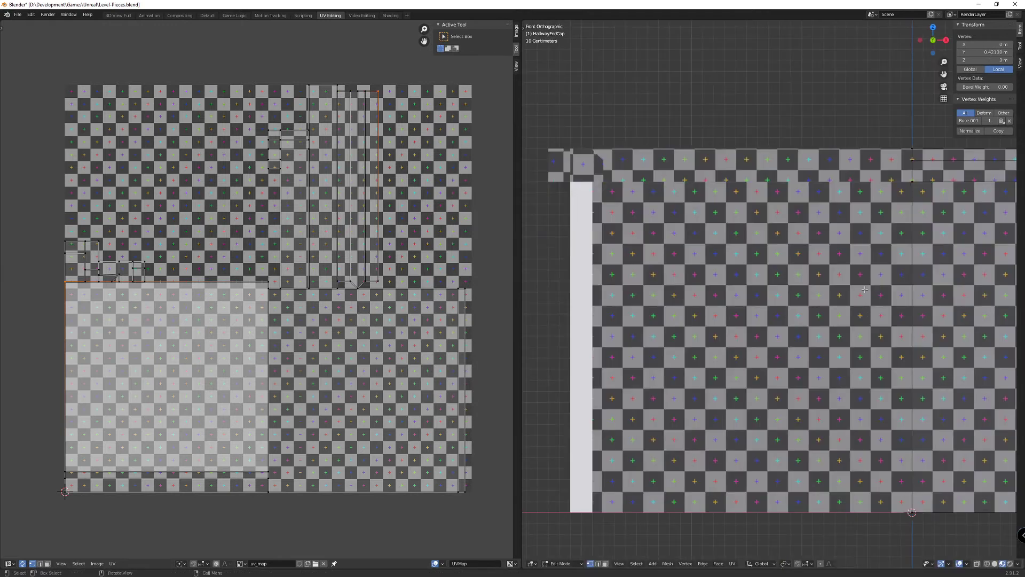
middle_drag(726, 268, 892, 262)
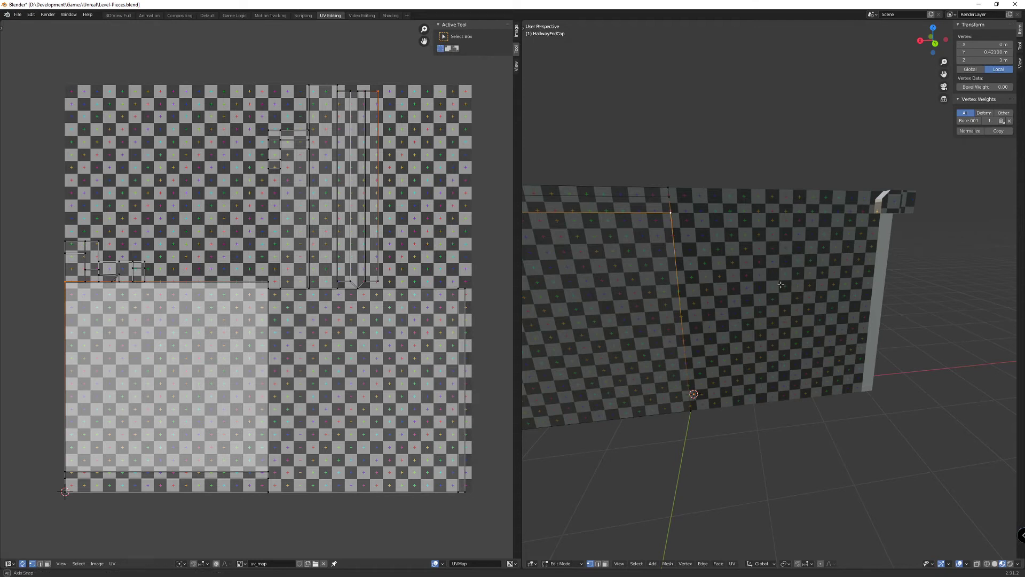
middle_drag(773, 282, 730, 282)
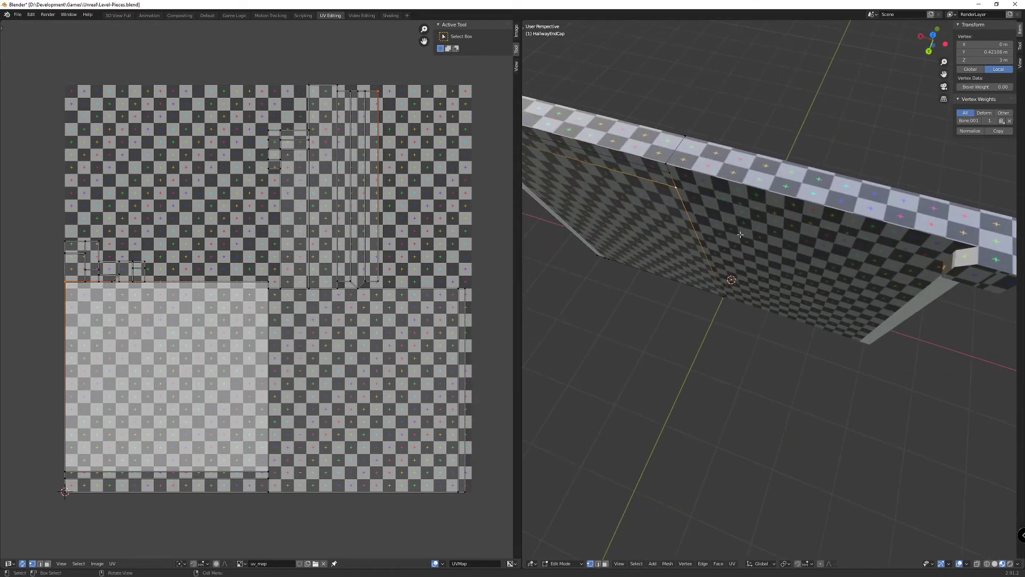
Return HallwayEndCap to Object Mode and switch to the Default workspace.
key(ctrl+Tab)
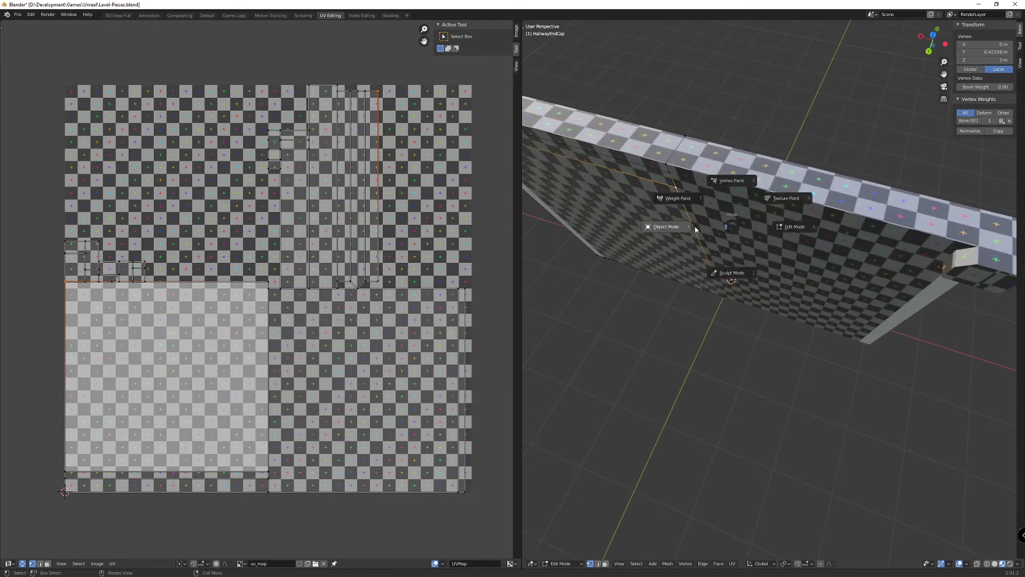
click(680, 228)
middle_drag(680, 228, 798, 238)
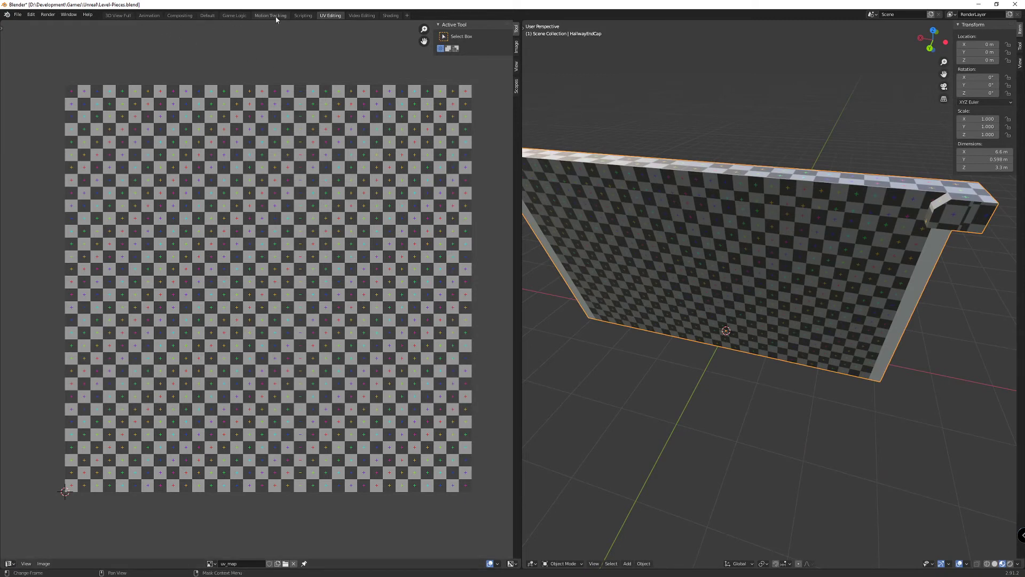
click(207, 16)
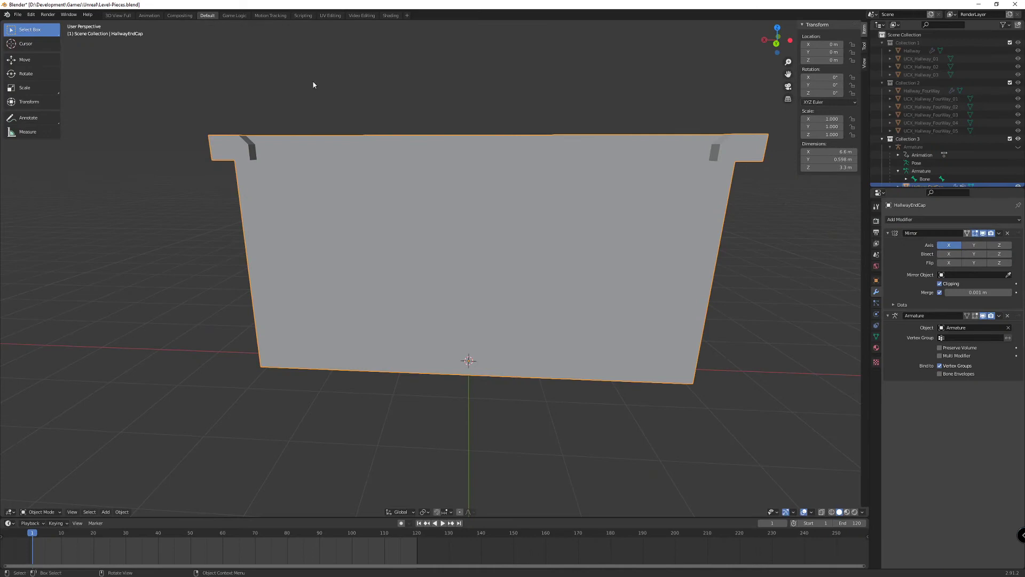
Unhide the UCX_HallwayEndCap_01 collision box and the Armature in Collection 3.
middle_drag(495, 171, 438, 195)
scroll(929, 143, down, 1)
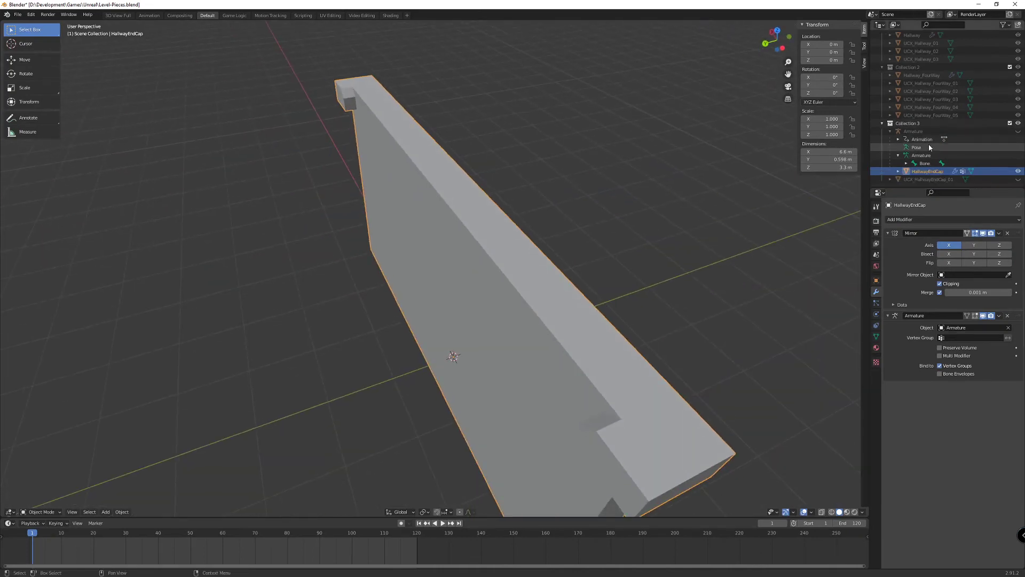
click(899, 155)
click(1018, 179)
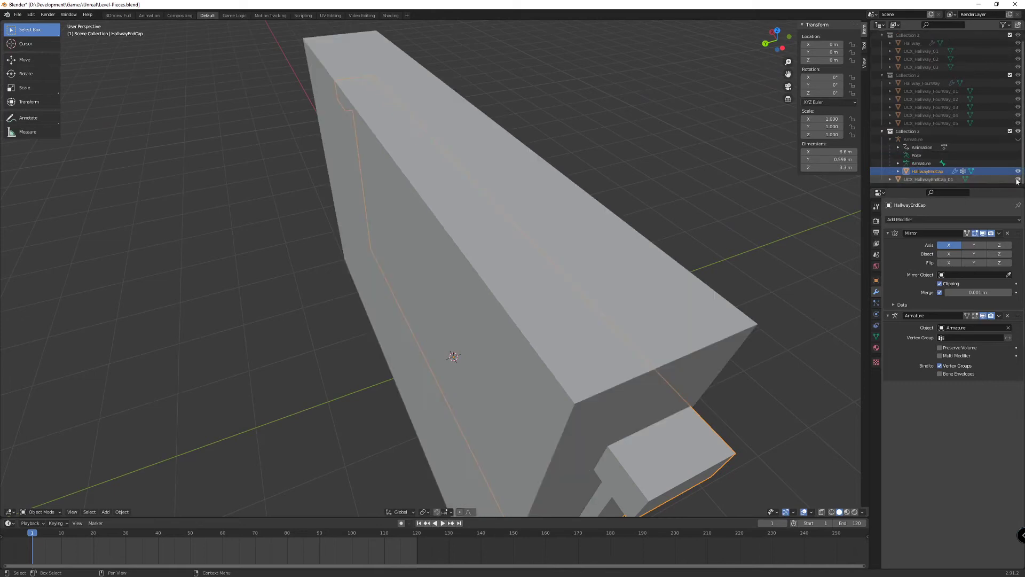
click(1018, 139)
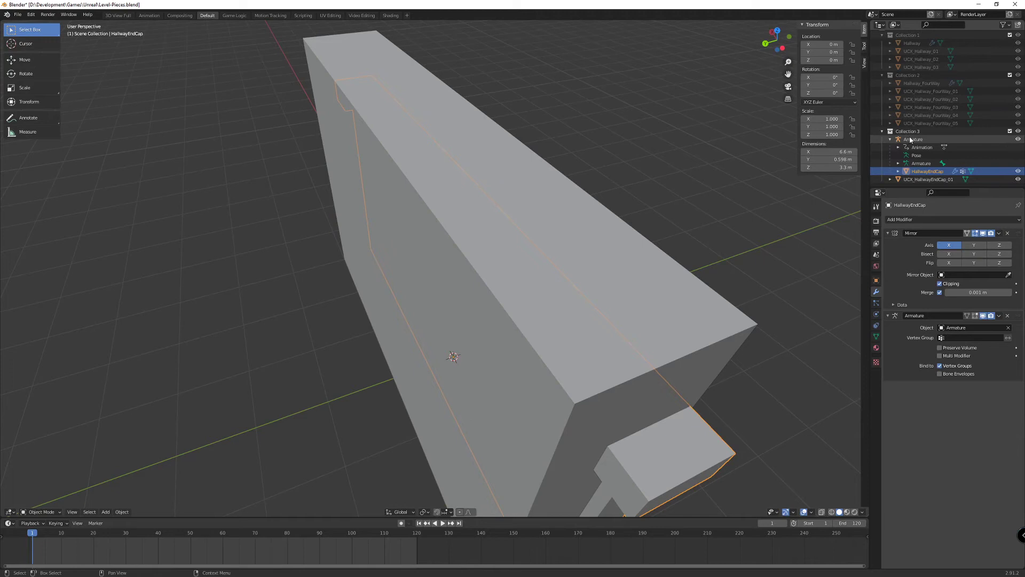
Select all objects of Collection 3: the Armature, HallwayEndCap and UCX_HallwayEndCap_01.
middle_drag(453, 183, 566, 222)
scroll(406, 161, up, 3)
scroll(439, 170, down, 3)
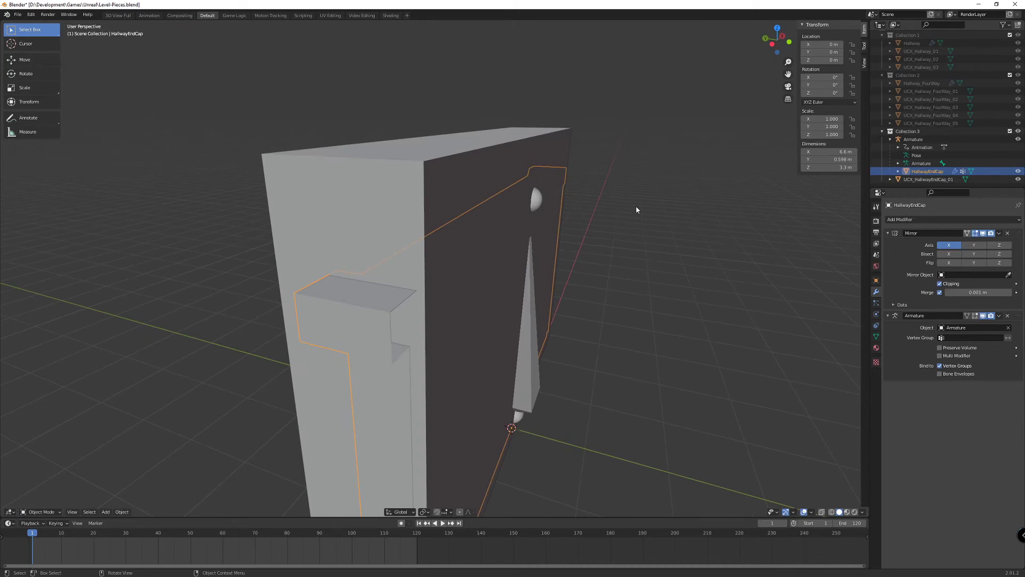
key(alt+a)
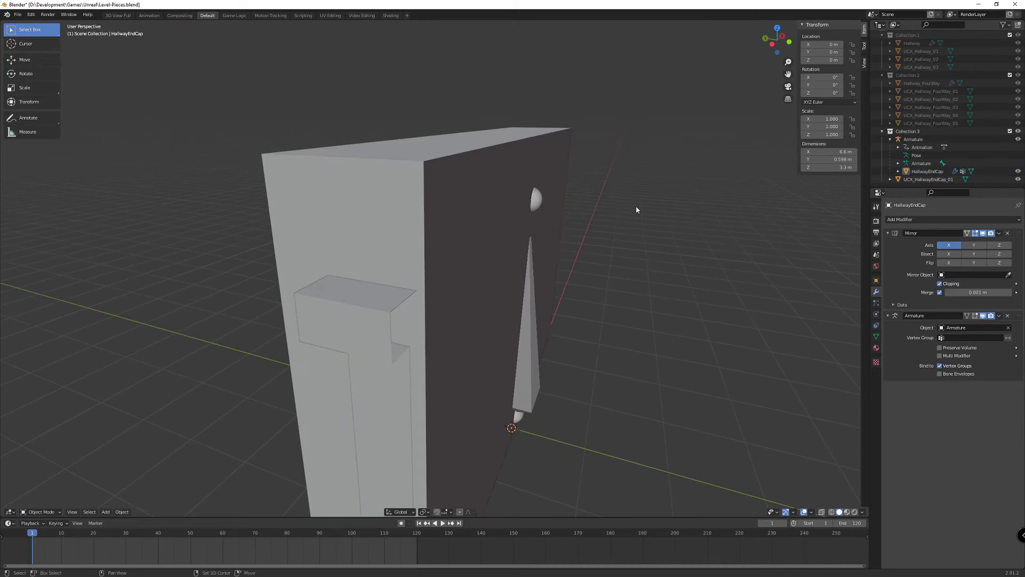
click(559, 185)
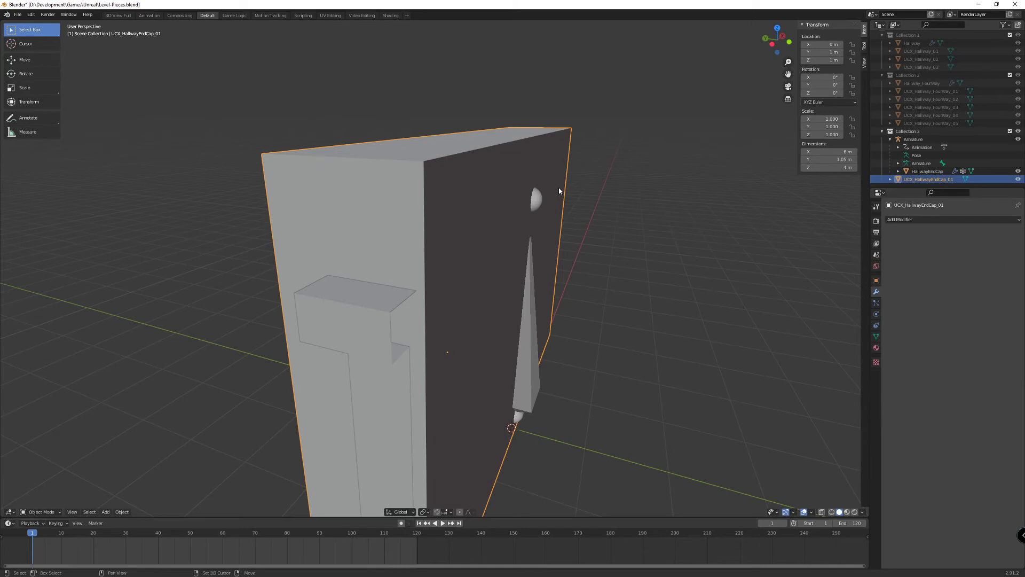
key(shift+g)
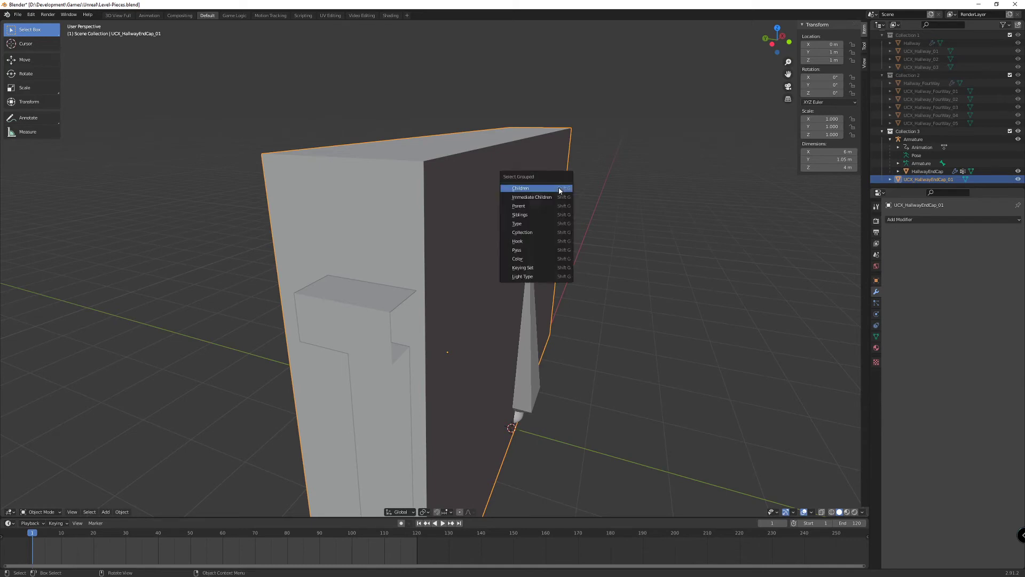
click(542, 233)
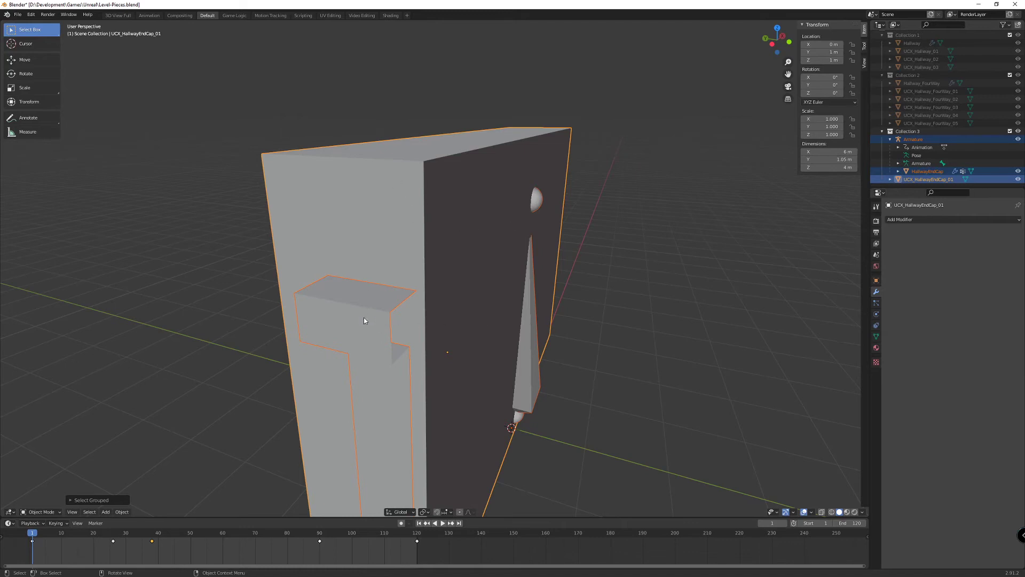
right_click(913, 130)
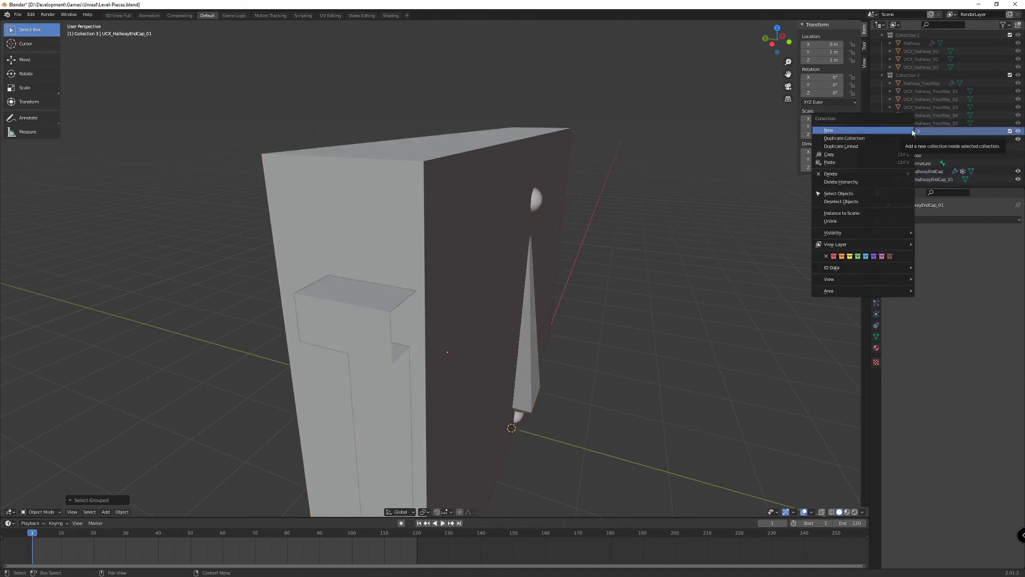
click(858, 195)
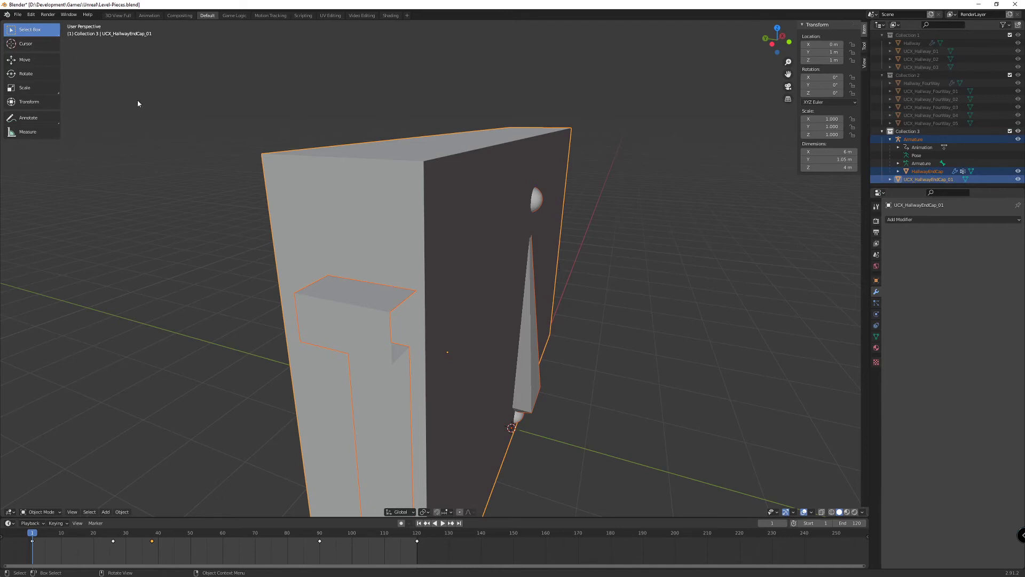
Start an FBX export and choose the existing Level-EndCap.fbx in the _FBX folder as the target file.
click(18, 14)
mouse_move(31, 131)
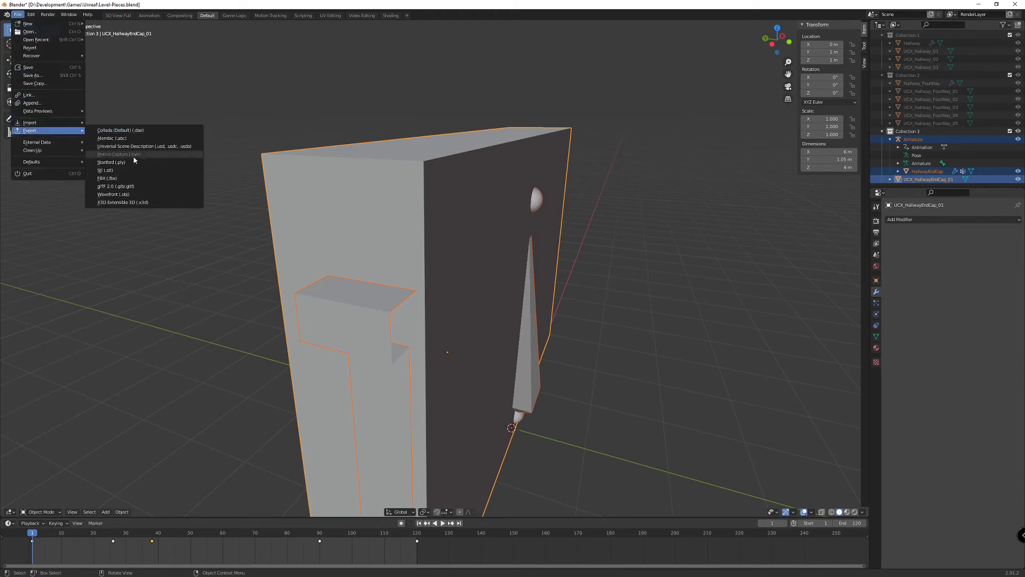
click(131, 180)
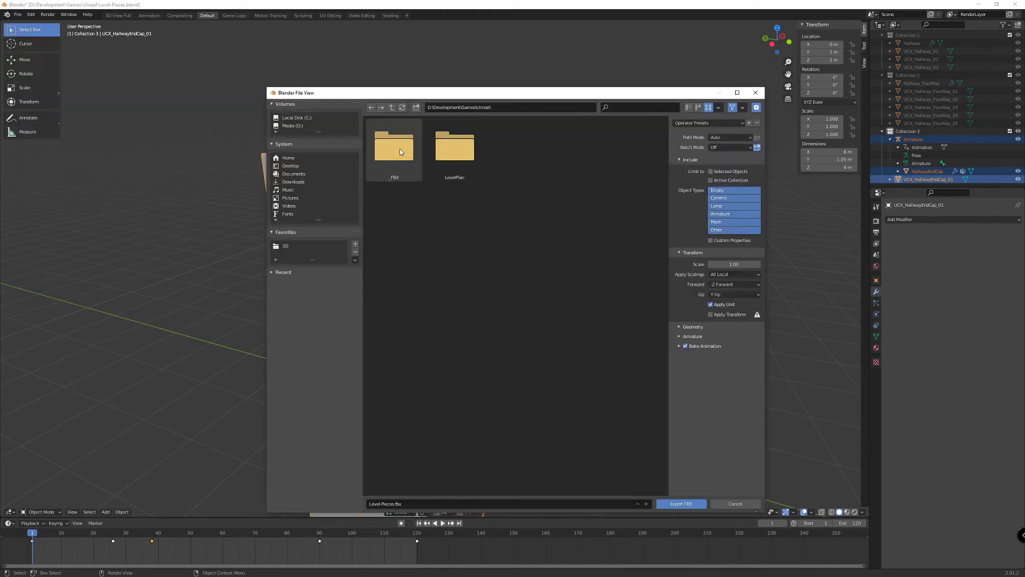
click(400, 152)
double_click(400, 152)
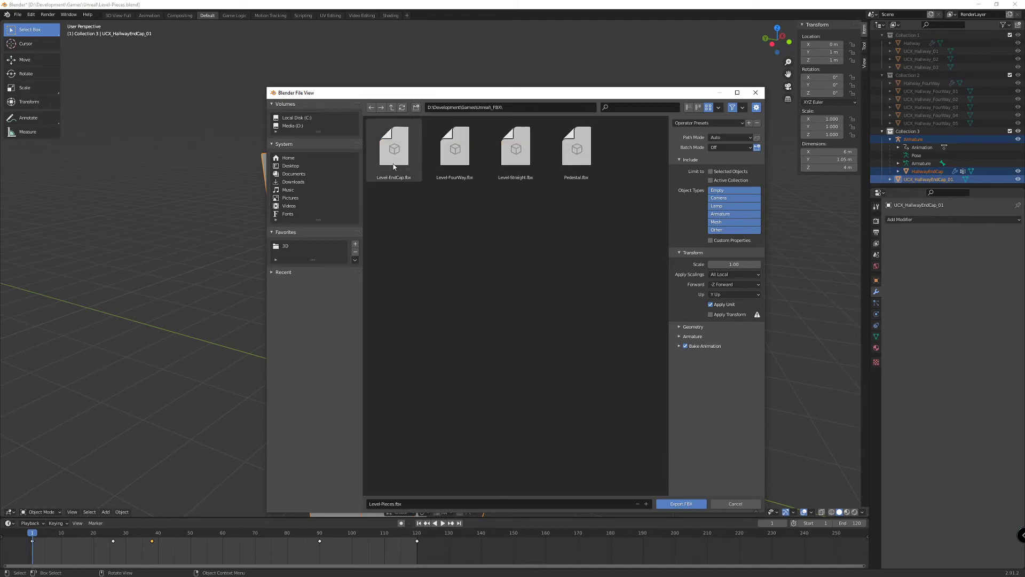
click(395, 152)
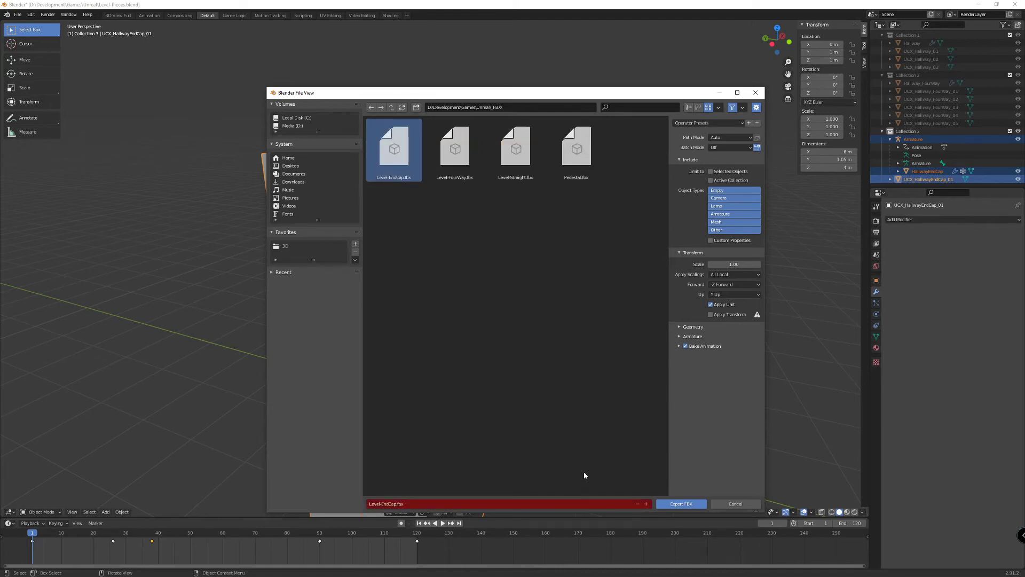
Limit the exported object types to Armature and Mesh, and set the forward axis to -Y Forward.
click(732, 214)
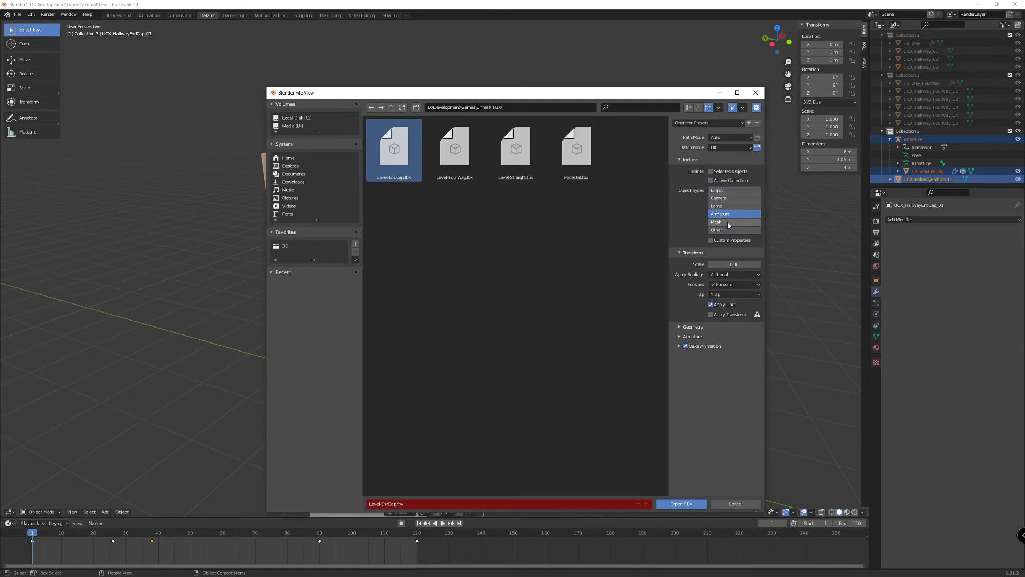
shift+click(727, 221)
click(731, 284)
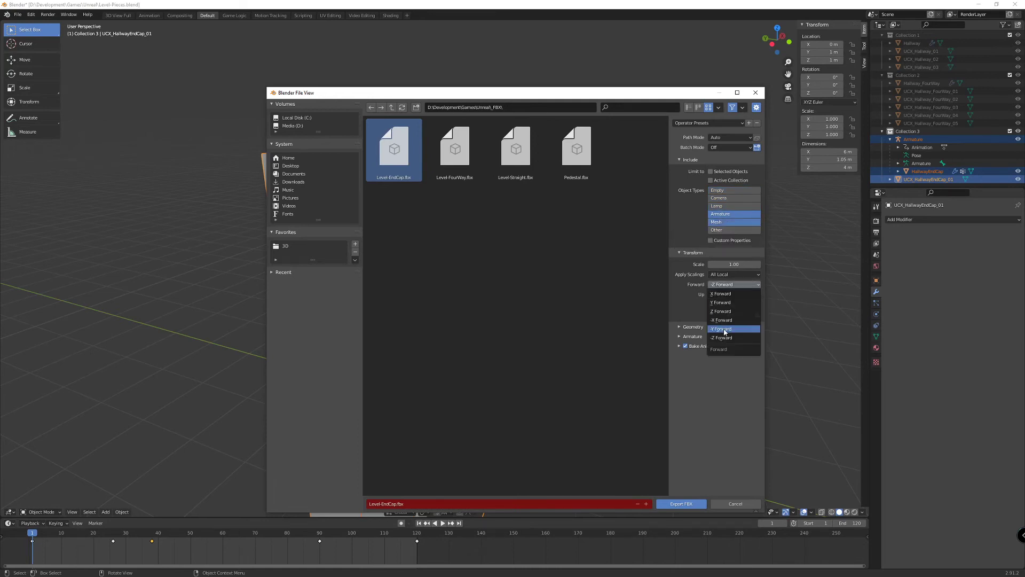
click(725, 329)
Turn off Add Leaf Bones, enable Only Deform Bones, and limit the FBX export to Selected Objects.
click(700, 326)
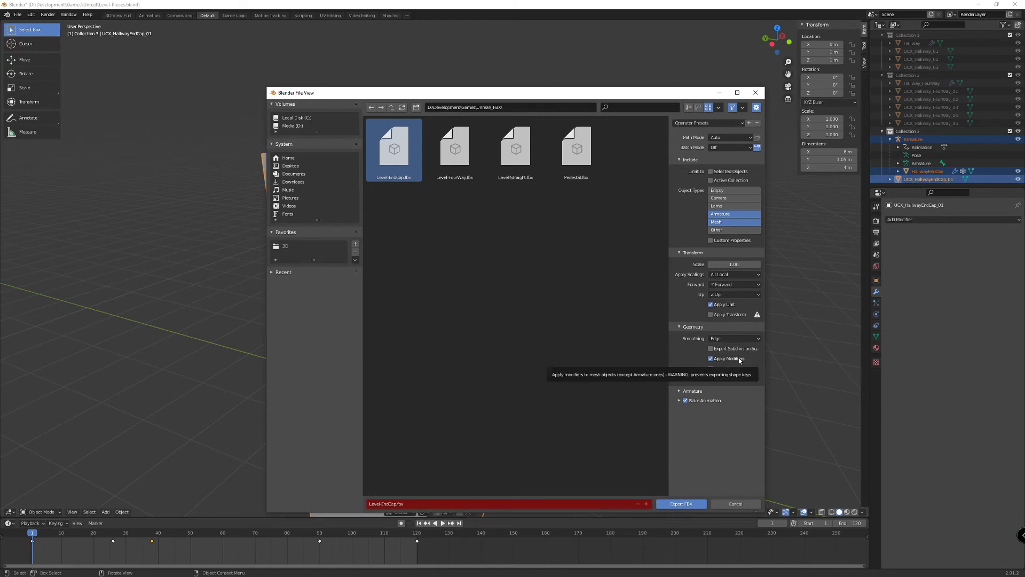
click(716, 390)
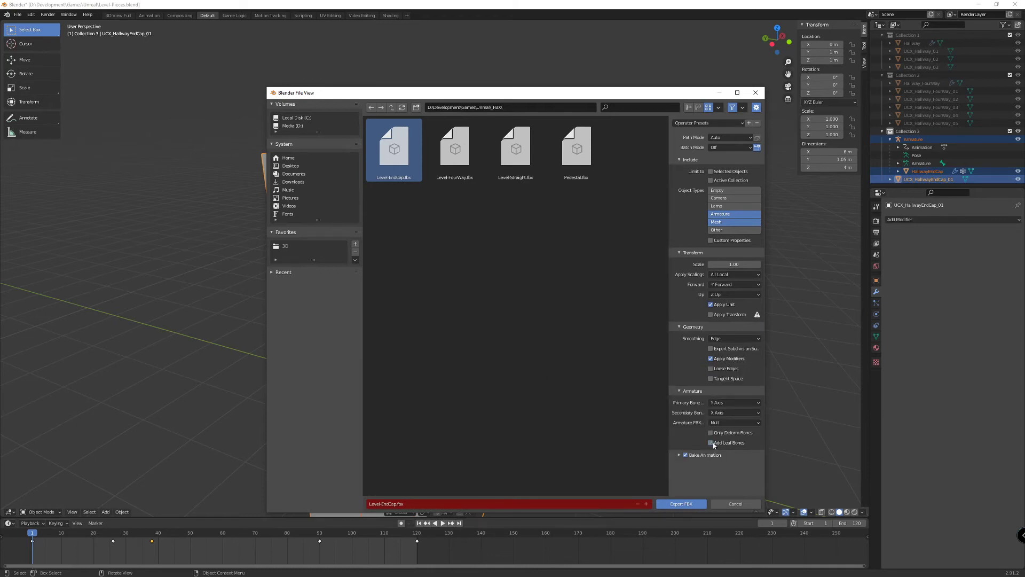
click(714, 443)
click(679, 455)
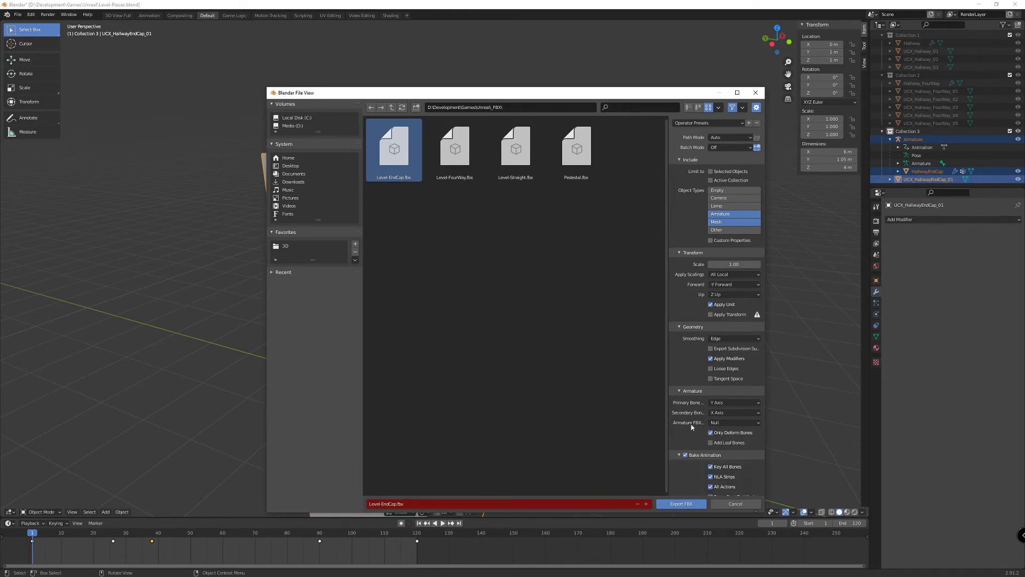
scroll(694, 438, down, 2)
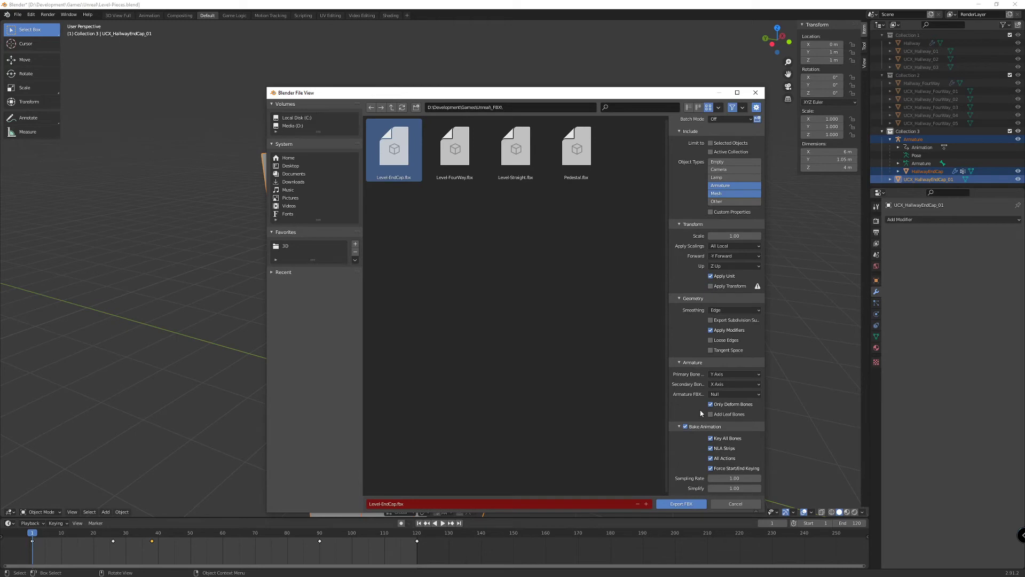
scroll(701, 413, up, 2)
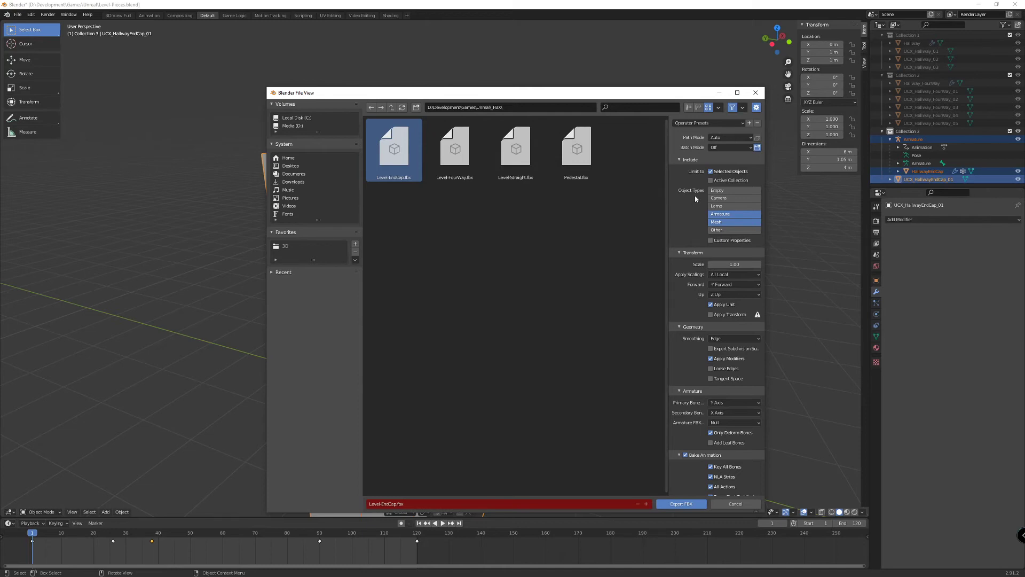
Open the prompt for a new export preset, dismiss it, and export the FBX as Level-EndCap.fbx.
click(749, 124)
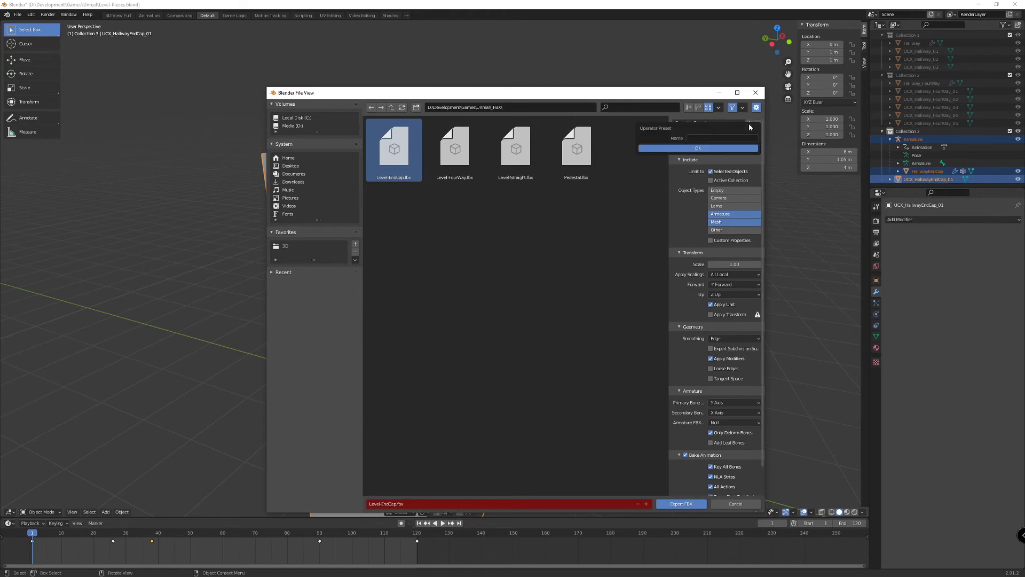
click(738, 139)
click(698, 148)
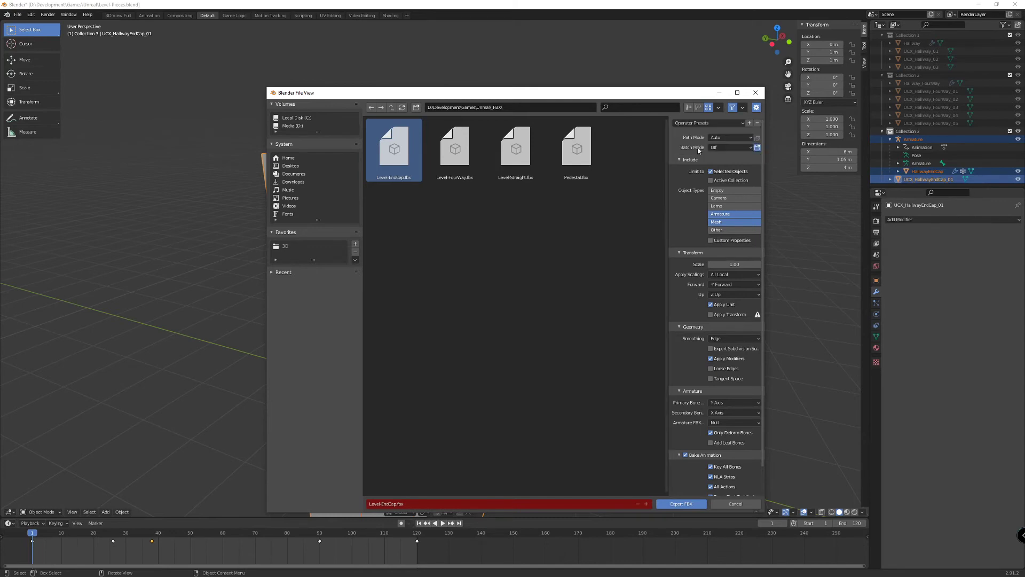
click(682, 504)
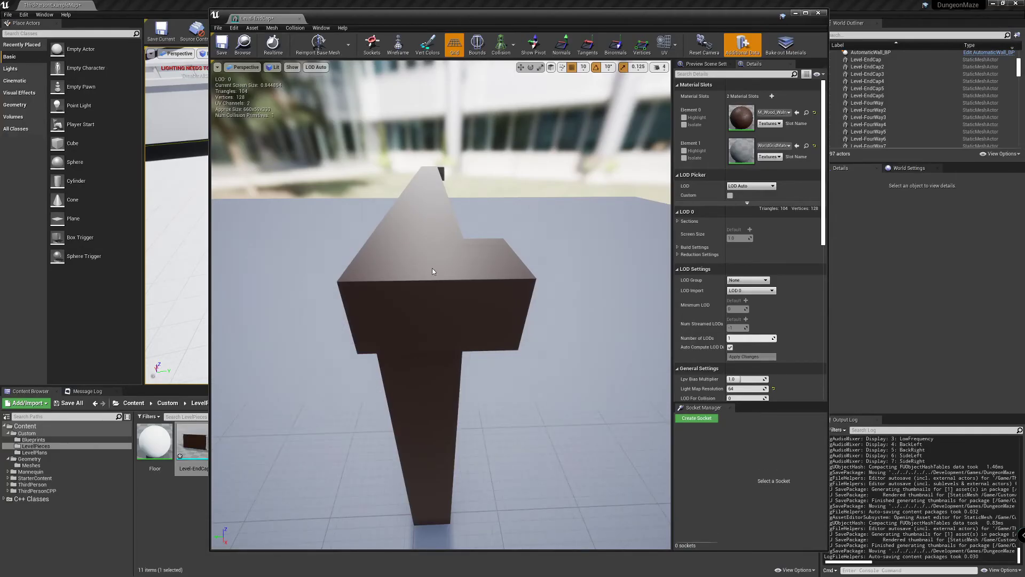
Switch to Unreal Engine, close the Level-EndCap mesh window, and import Level-EndCap.fbx into LevelPieces, overwriting the existing asset.
drag(432, 270, 453, 268)
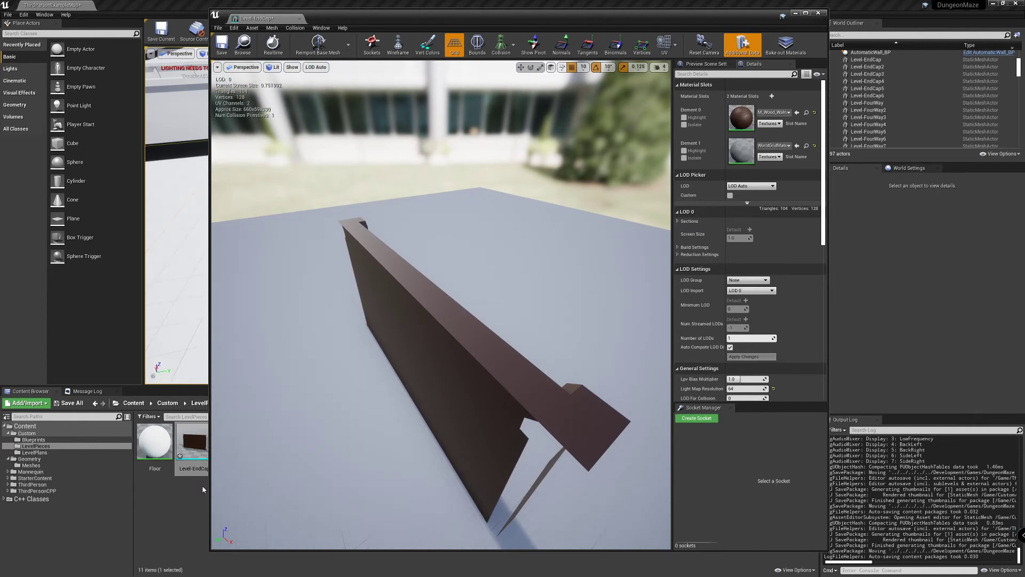
click(190, 492)
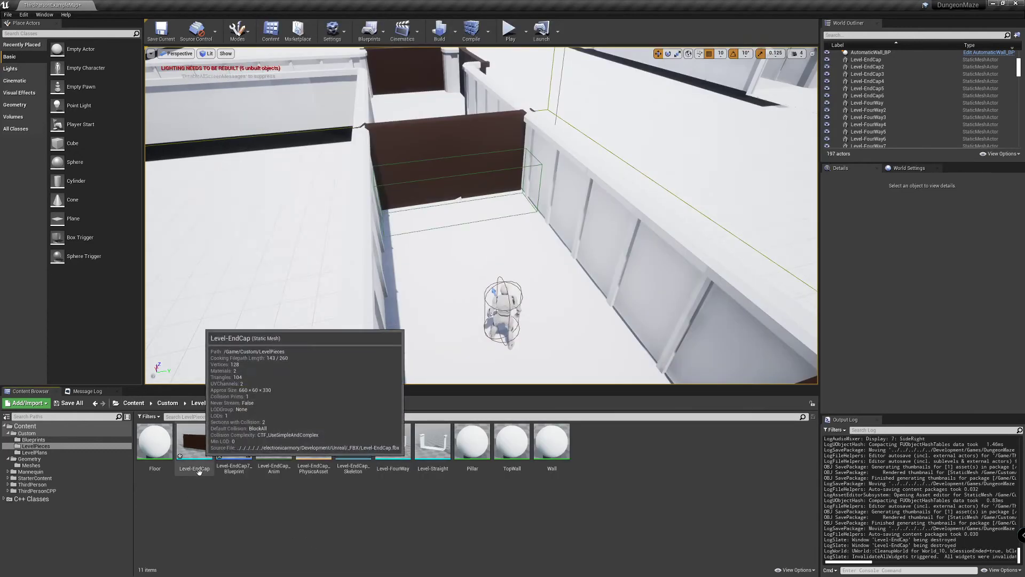
click(46, 405)
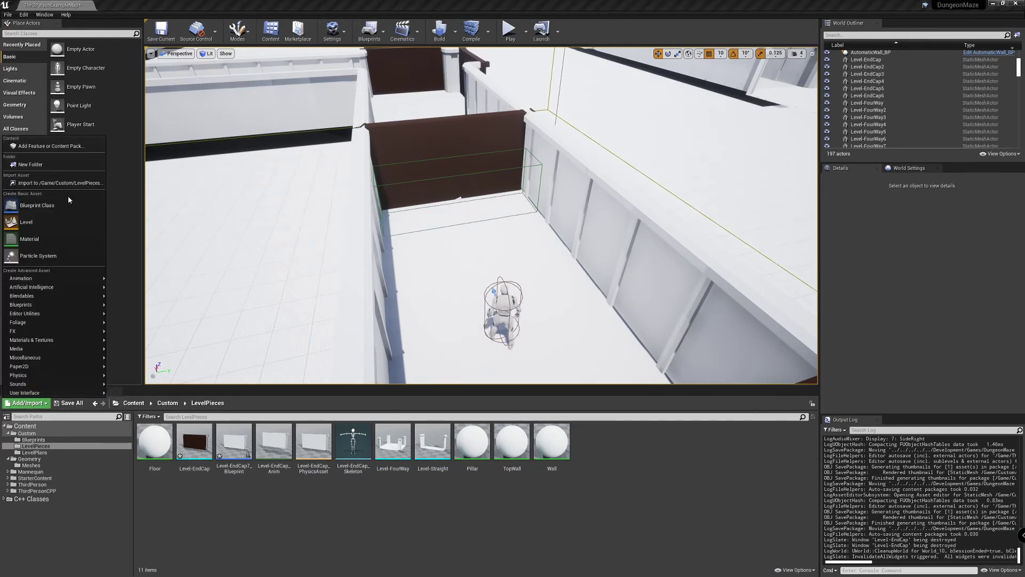
click(58, 182)
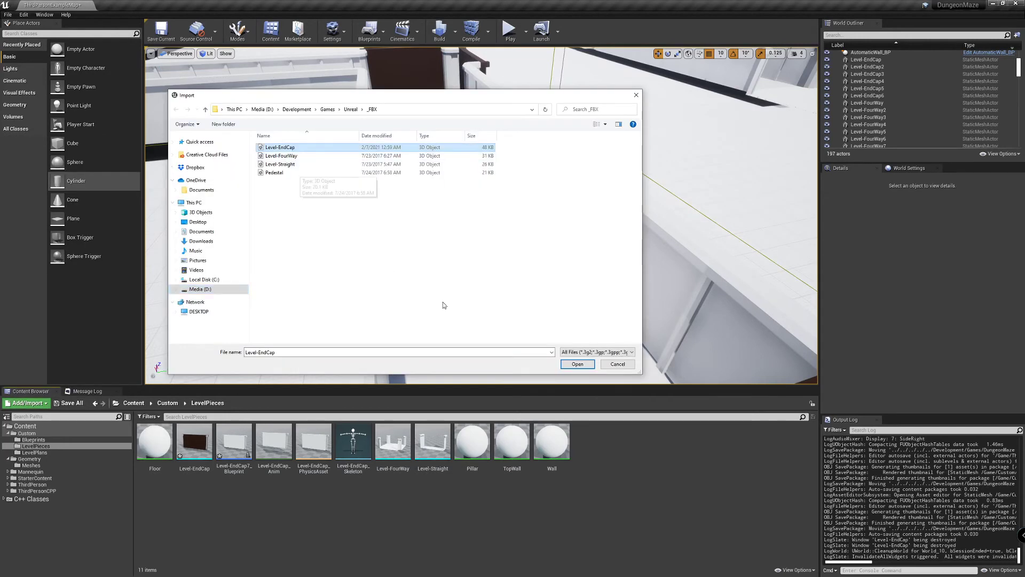
click(578, 369)
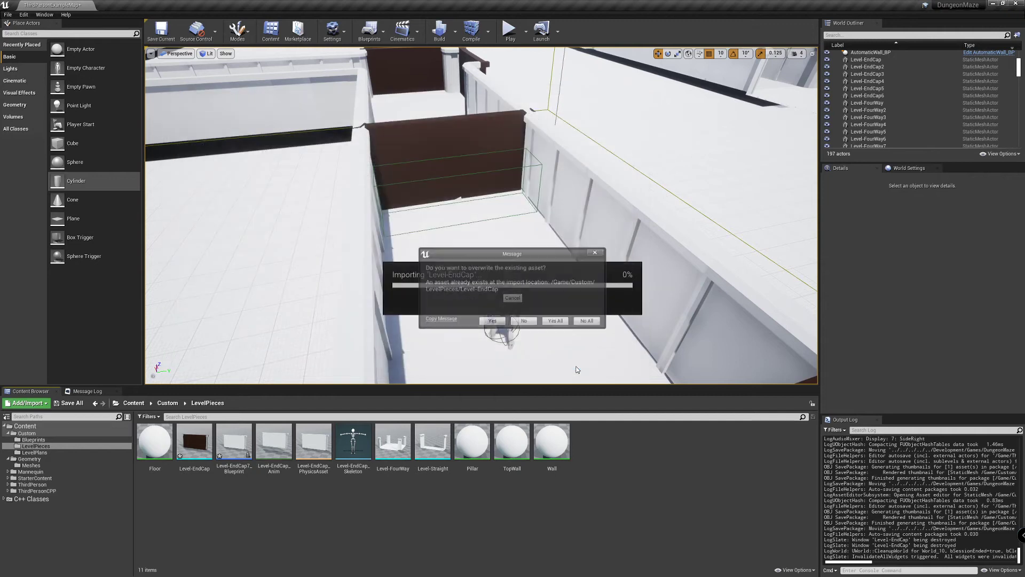
click(493, 322)
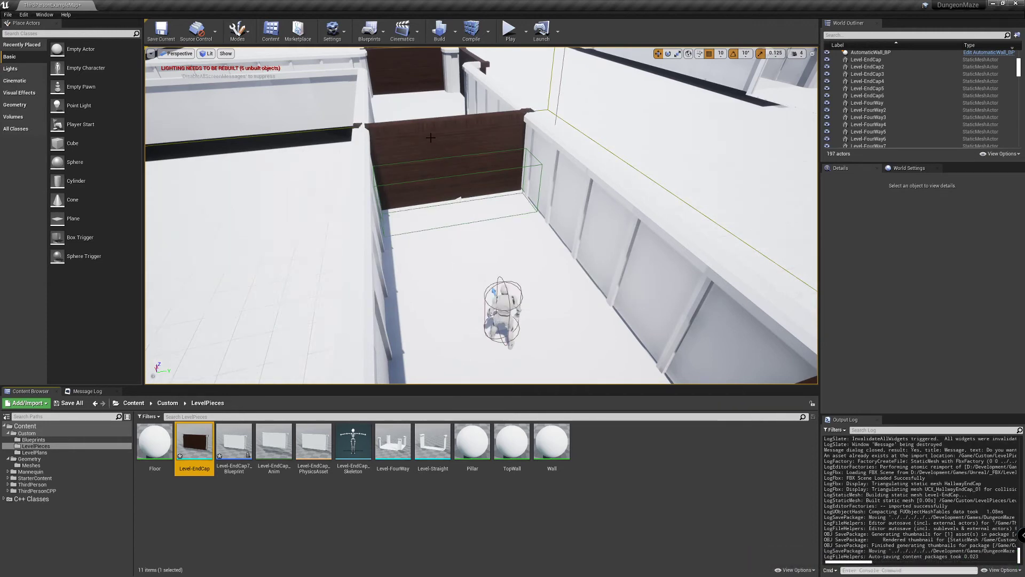
Open the Level-EndCap static mesh and examine the direction and stretching of the wood texture on its sides and upper trim.
double_click(194, 442)
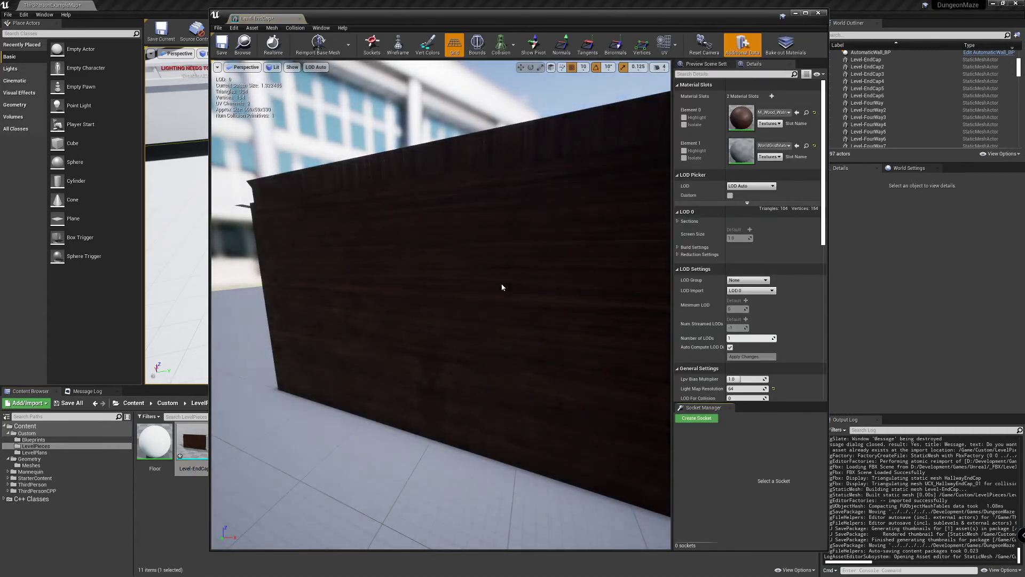
scroll(503, 275, down, 2)
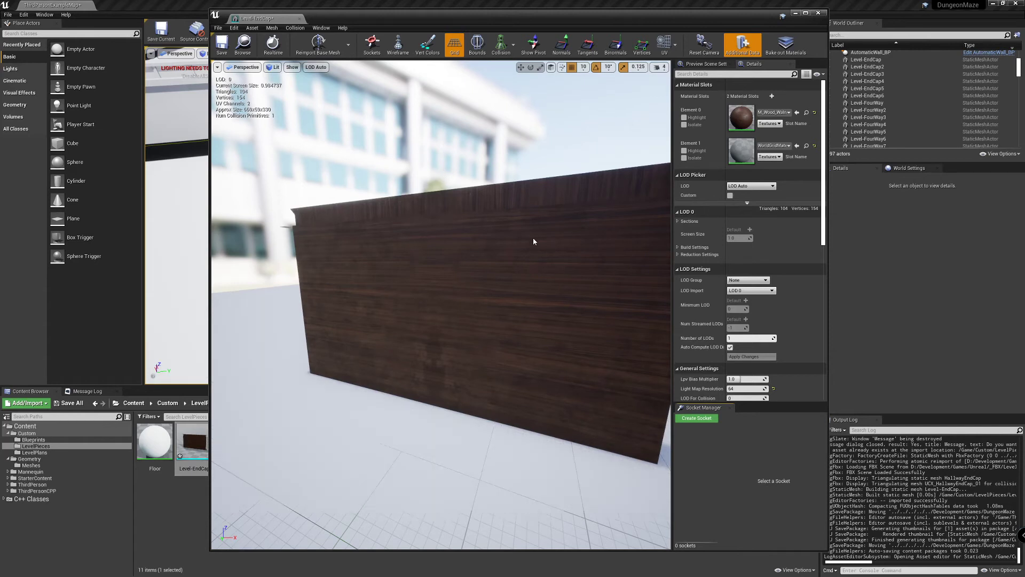
drag(533, 238, 526, 215)
scroll(441, 305, up, 3)
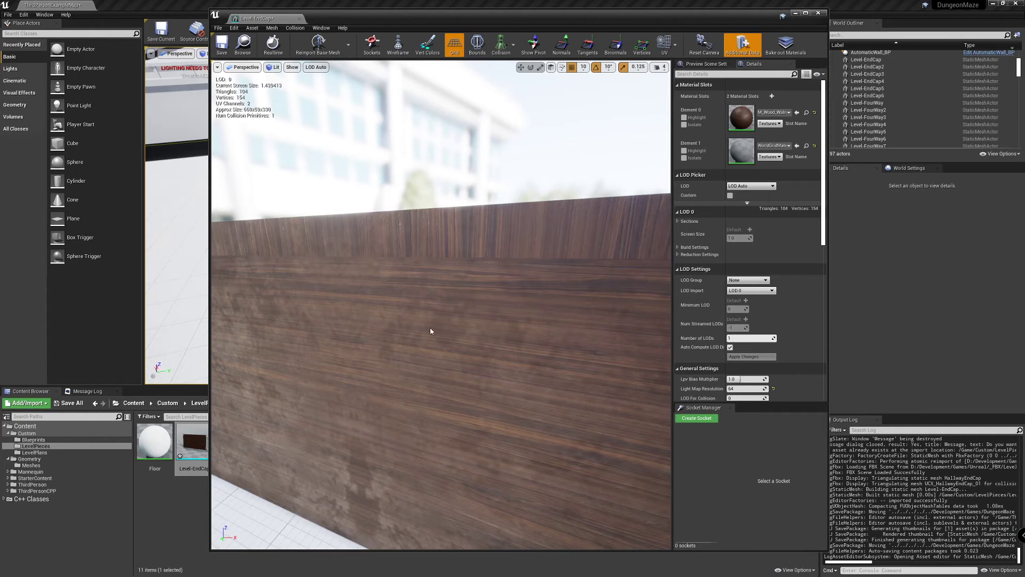
drag(493, 350, 411, 331)
drag(472, 324, 473, 320)
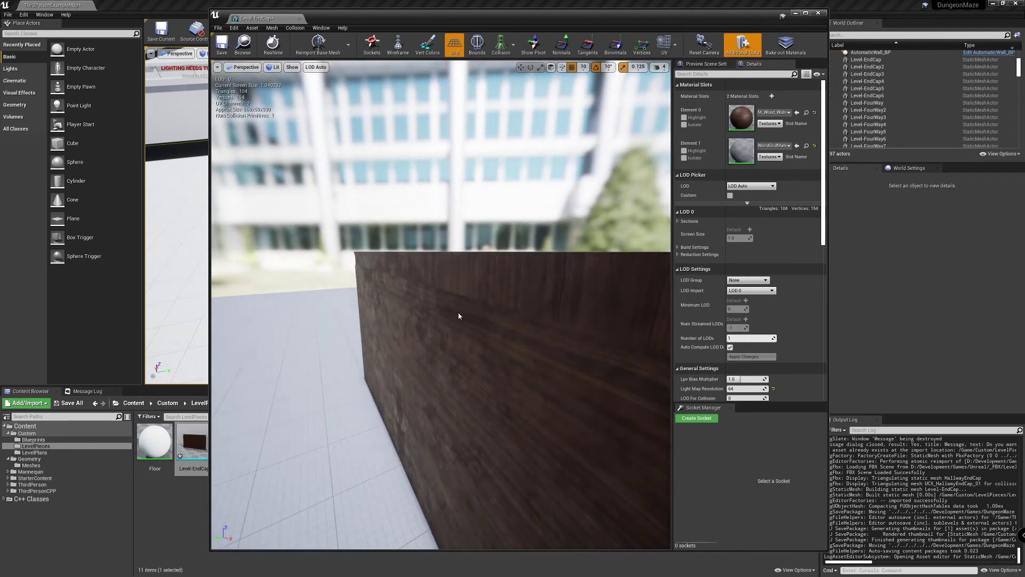
Switch to Blender's UV Editing workspace and hide the UCX_HallwayEndCap_01 collision box and the Armature.
key(alt+Tab)
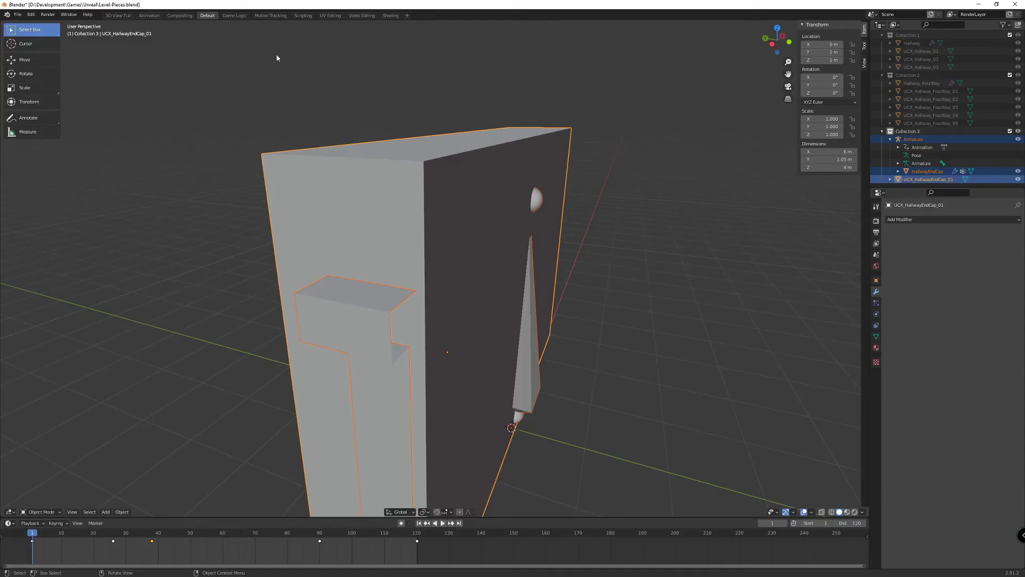
click(329, 14)
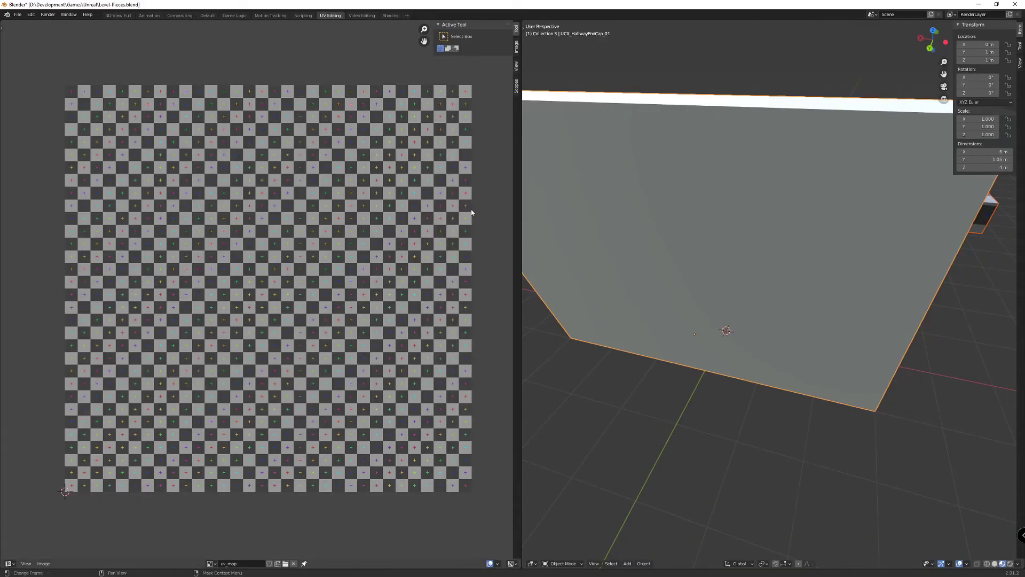
key(h)
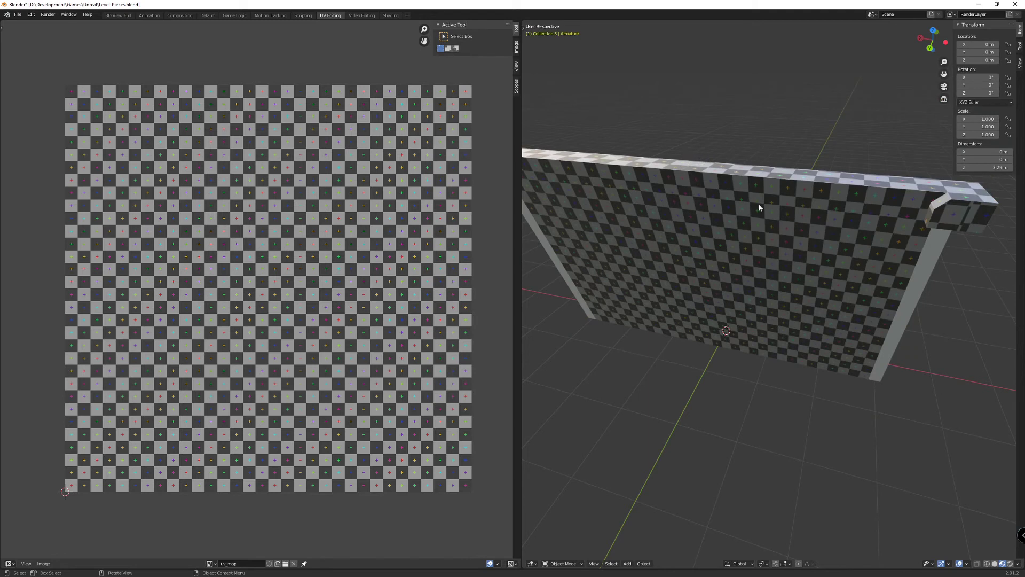
middle_drag(762, 205, 671, 188)
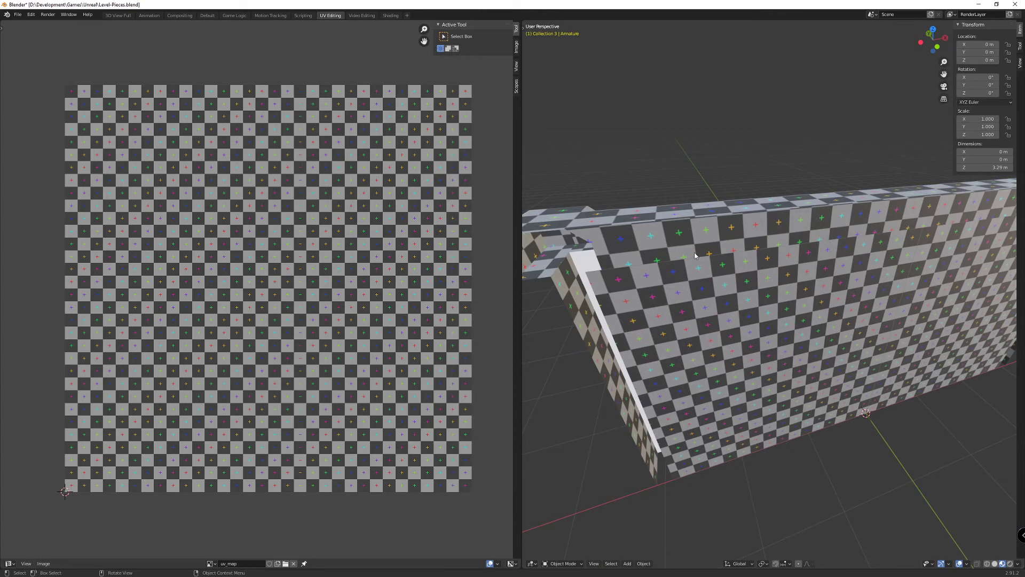
middle_drag(699, 257, 739, 256)
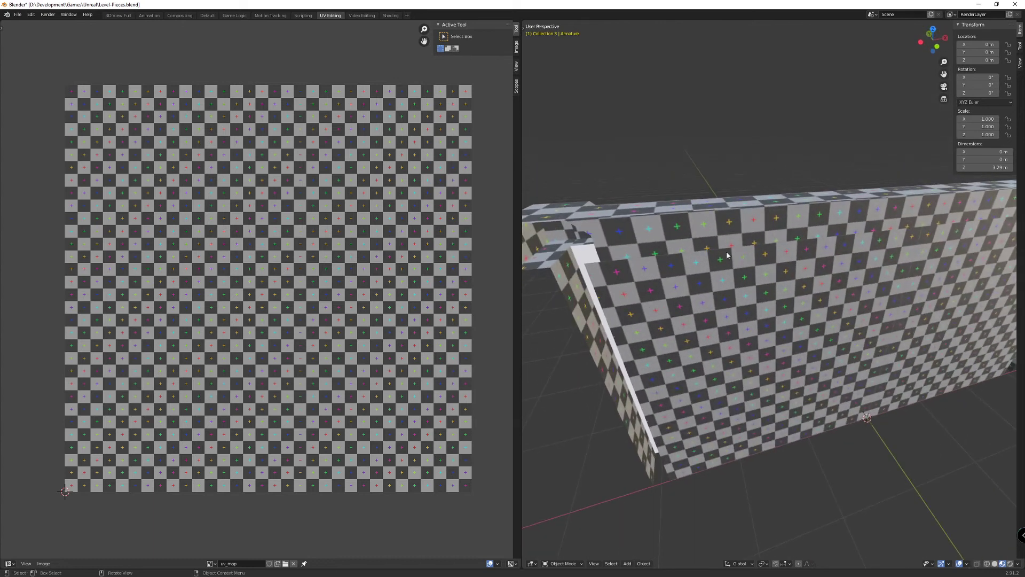
Put the HallwayEndCap wall in Edit Mode and clear its vertex selection.
click(736, 263)
key(ctrl+Tab)
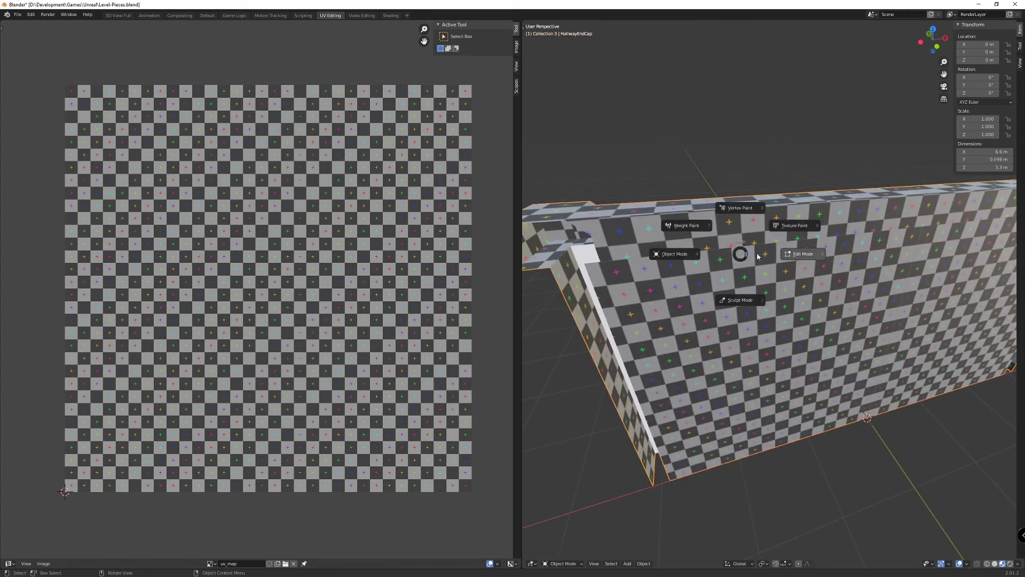
click(798, 254)
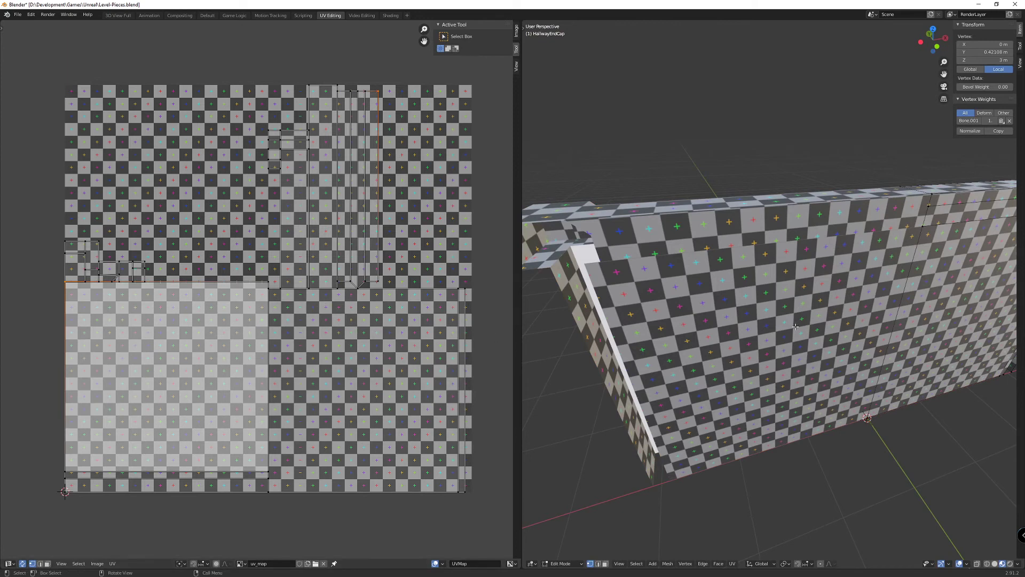
click(770, 342)
middle_drag(770, 342, 737, 261)
scroll(765, 263, up, 4)
scroll(765, 264, down, 5)
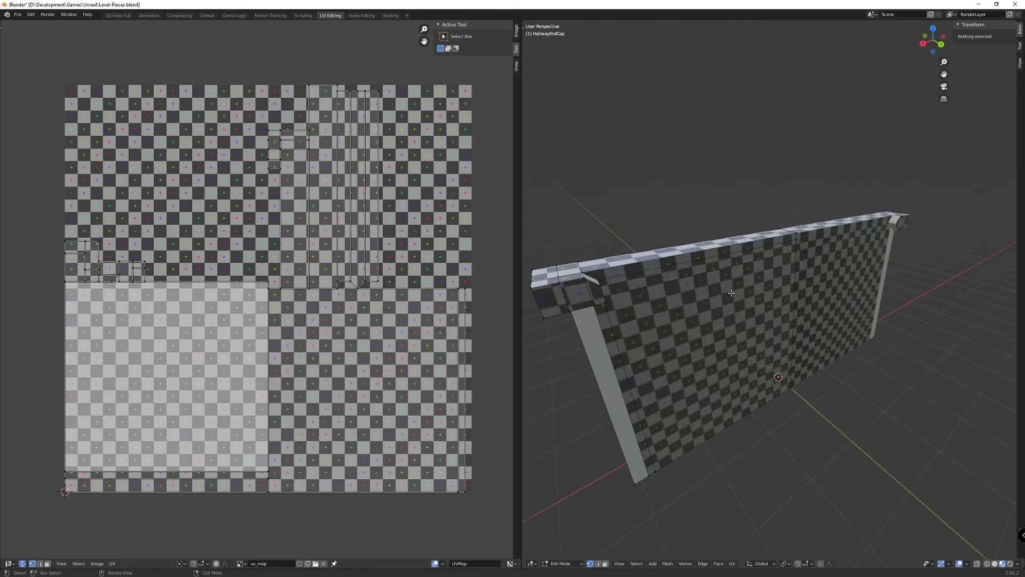
middle_drag(752, 282, 716, 267)
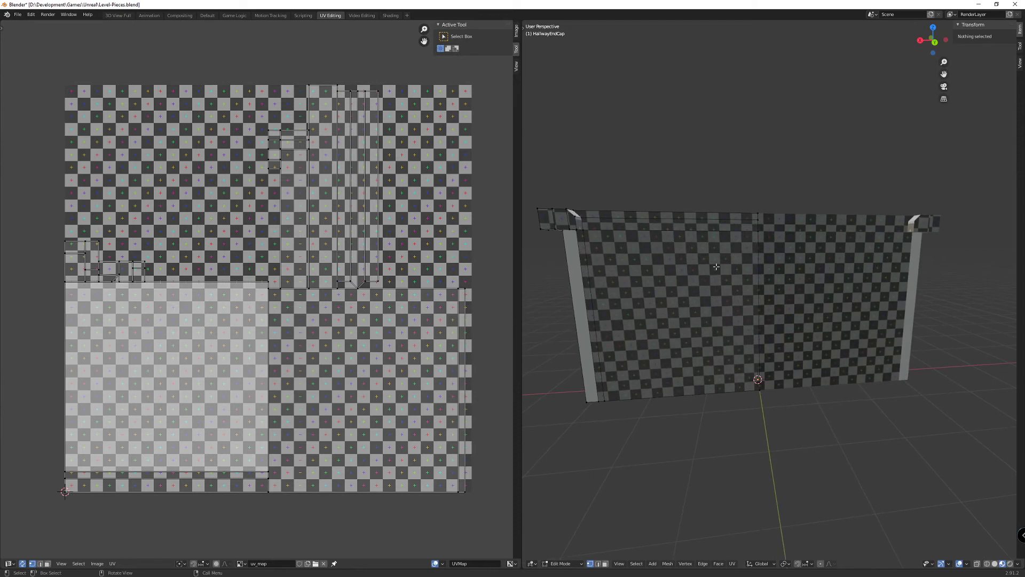
In face select mode, select the large wall panel faces one at a time to locate their UV islands.
key(3)
click(681, 308)
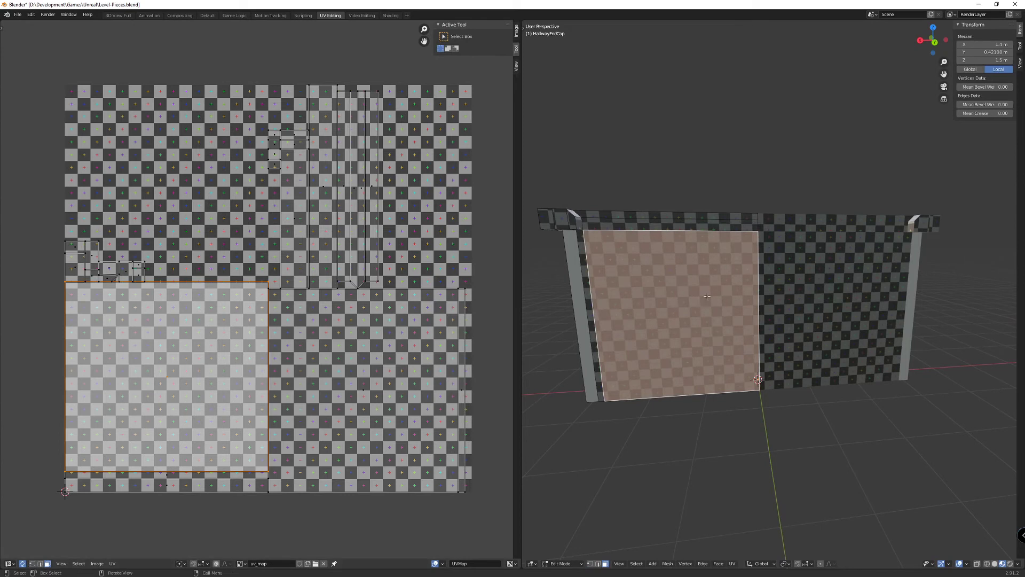
mouse_move(645, 299)
middle_down()
mouse_move(865, 299)
mouse_move(646, 300)
middle_up()
click(865, 299)
Try to rotate the UV islands of the large wall panel faces.
key(r)
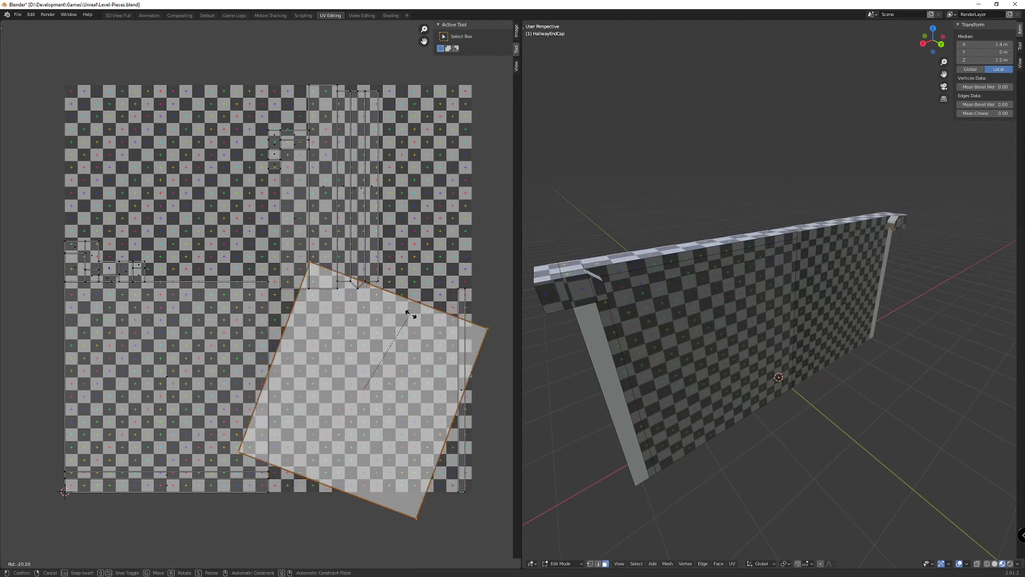
click(444, 326)
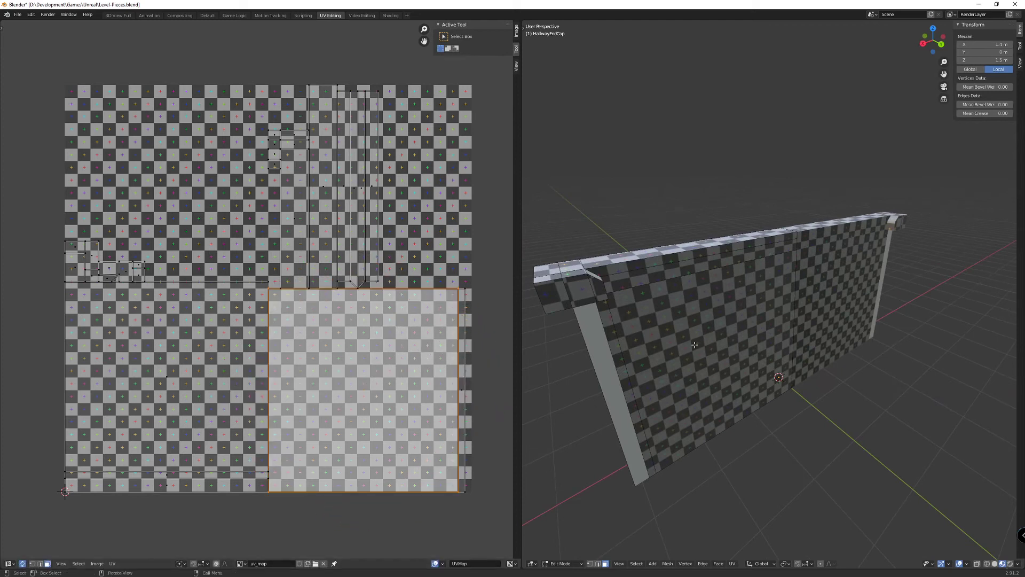
click(740, 336)
key(r)
key(Escape)
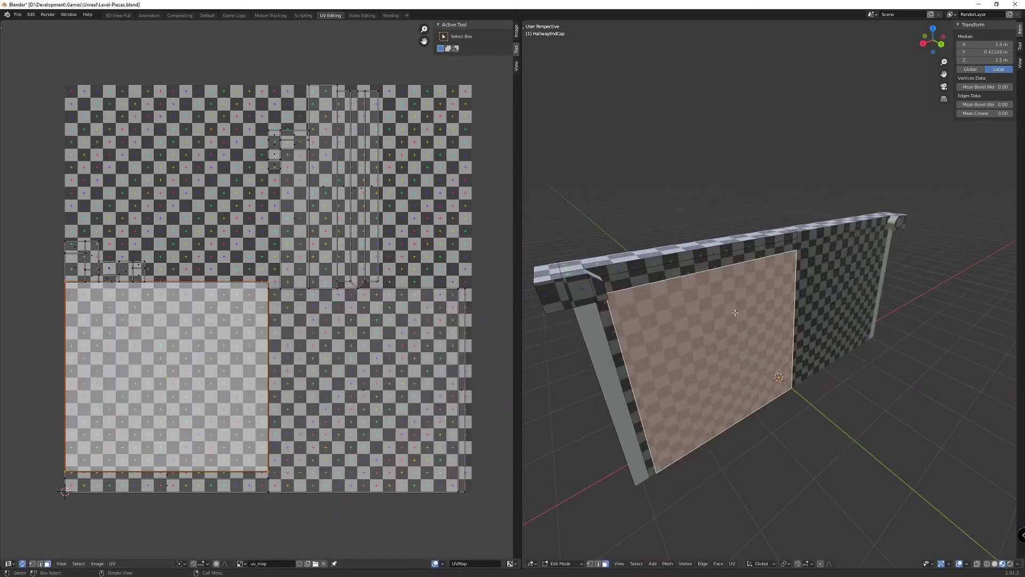
key(r)
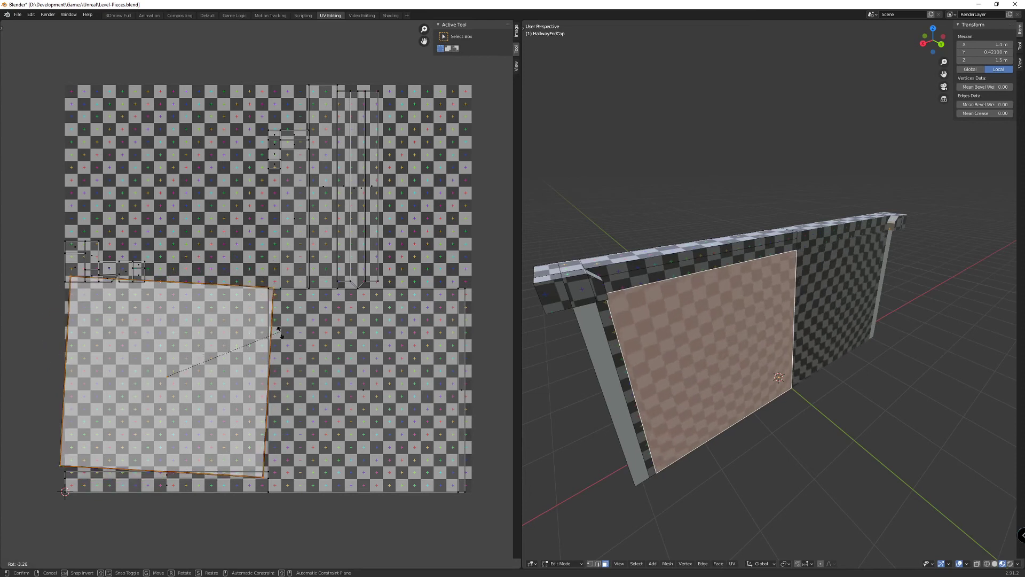
key(Escape)
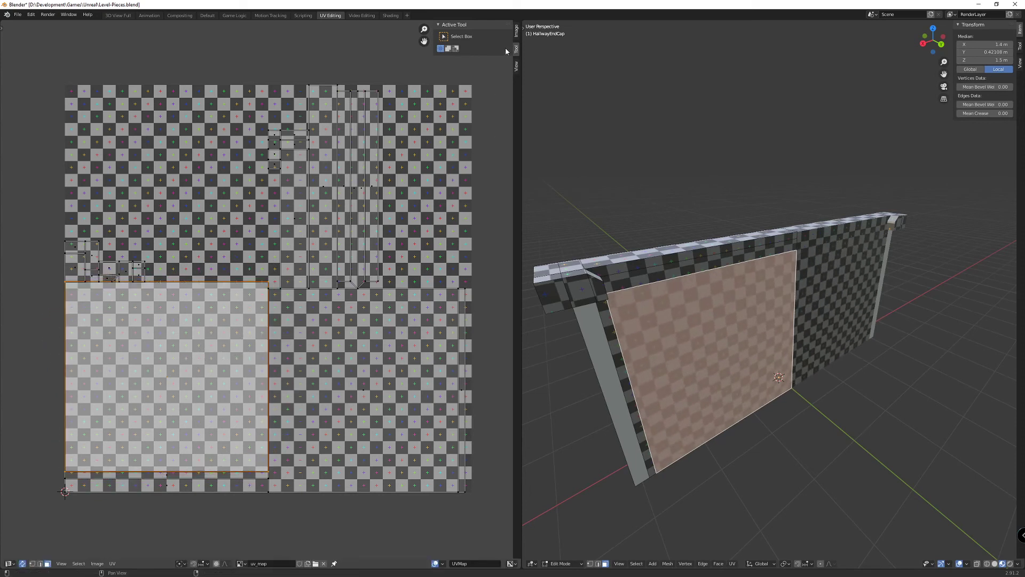
Show the uv_map image properties and set the generated image type to Color Grid.
click(517, 35)
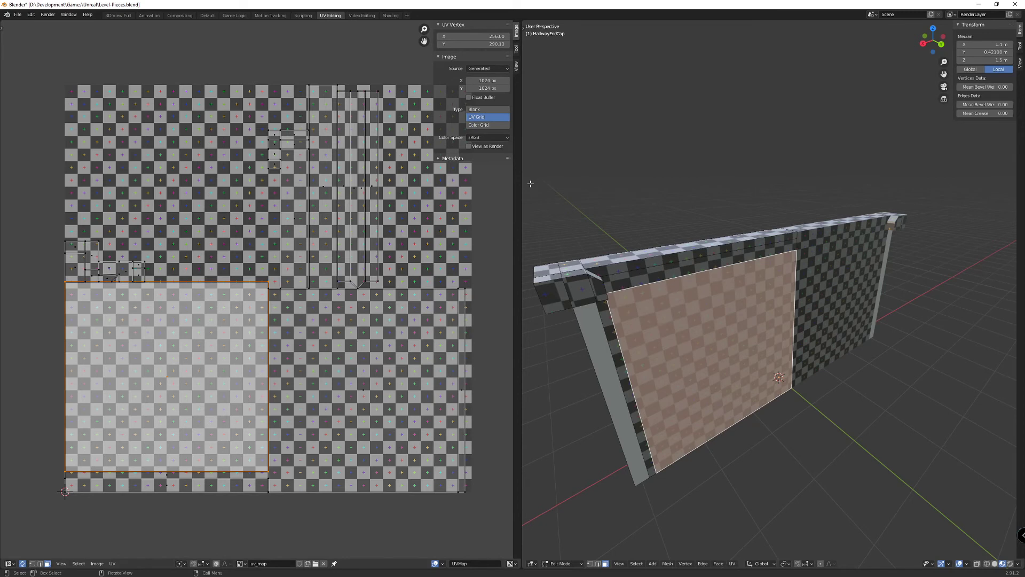
click(480, 126)
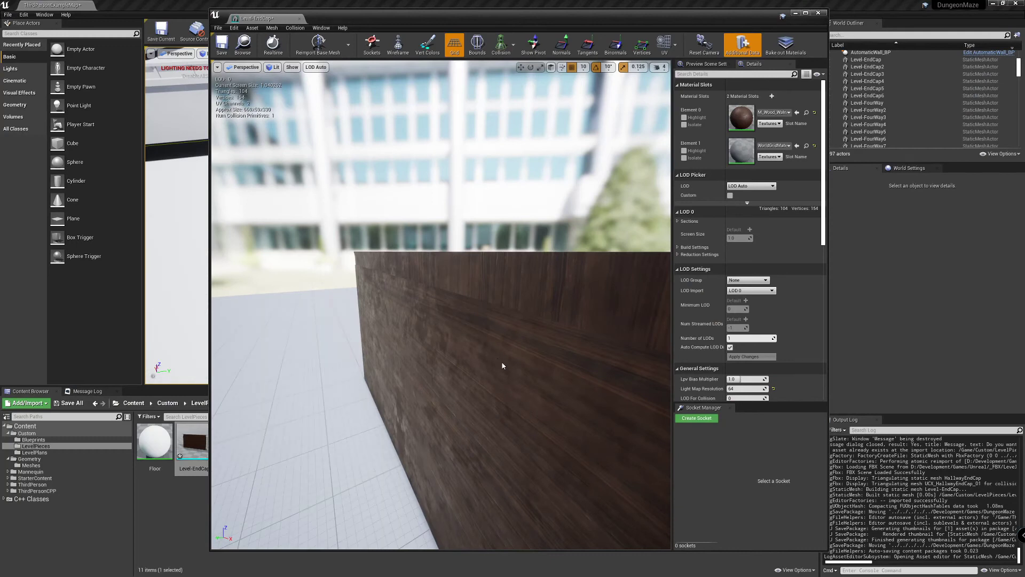
Examine the wood grain direction on the wall's panels, end face and top trim in the Level-EndCap mesh preview.
mouse_move(502, 366)
mouse_down()
mouse_move(414, 381)
mouse_move(475, 347)
mouse_move(438, 353)
mouse_move(507, 347)
mouse_up()
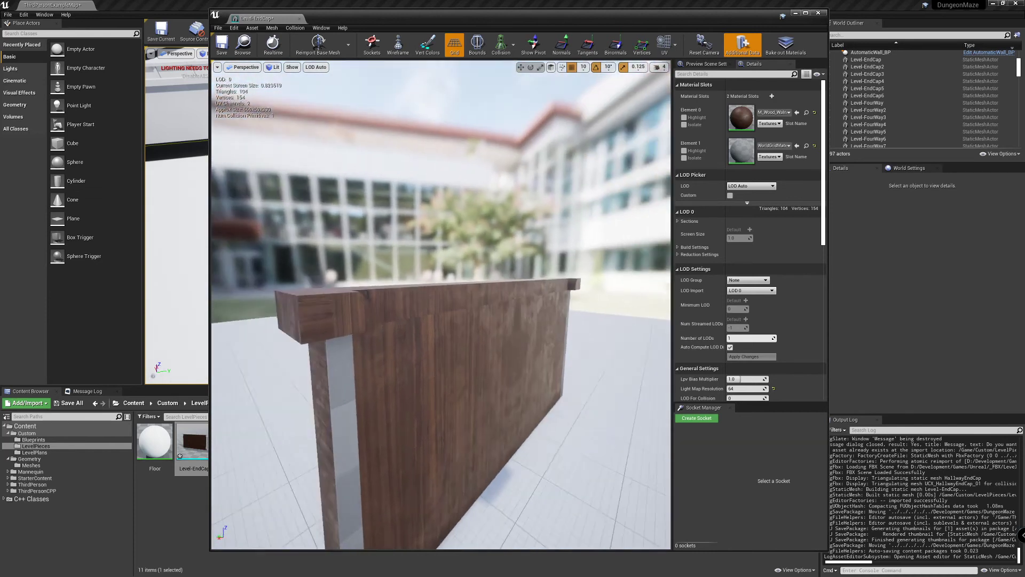
drag(512, 375, 511, 374)
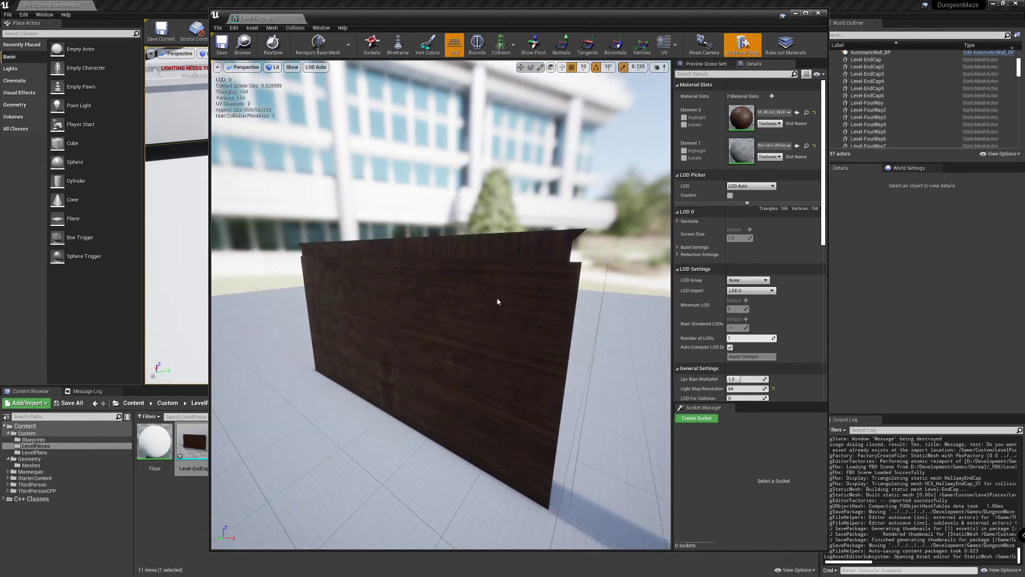
drag(453, 271, 453, 271)
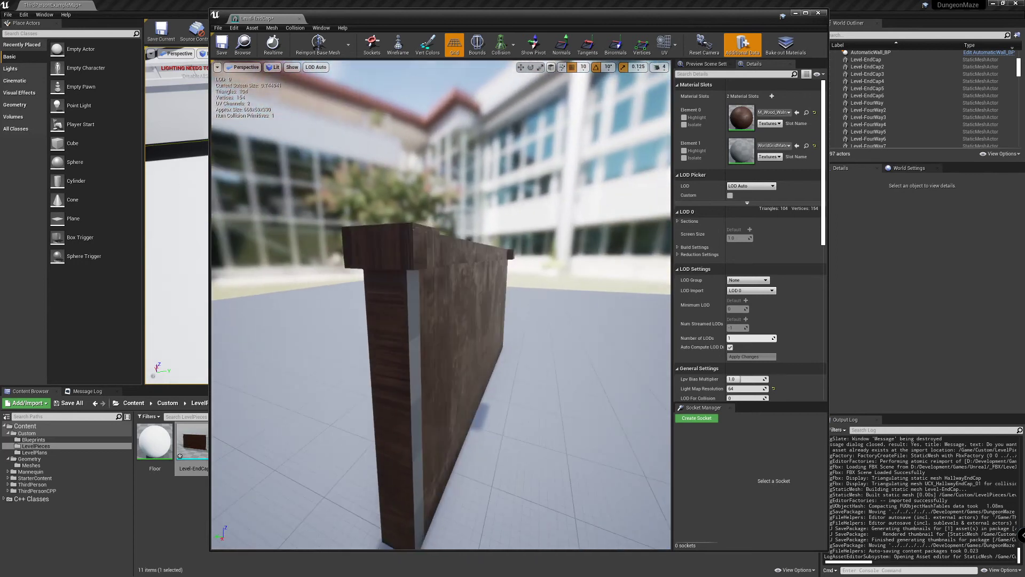
drag(477, 307, 495, 352)
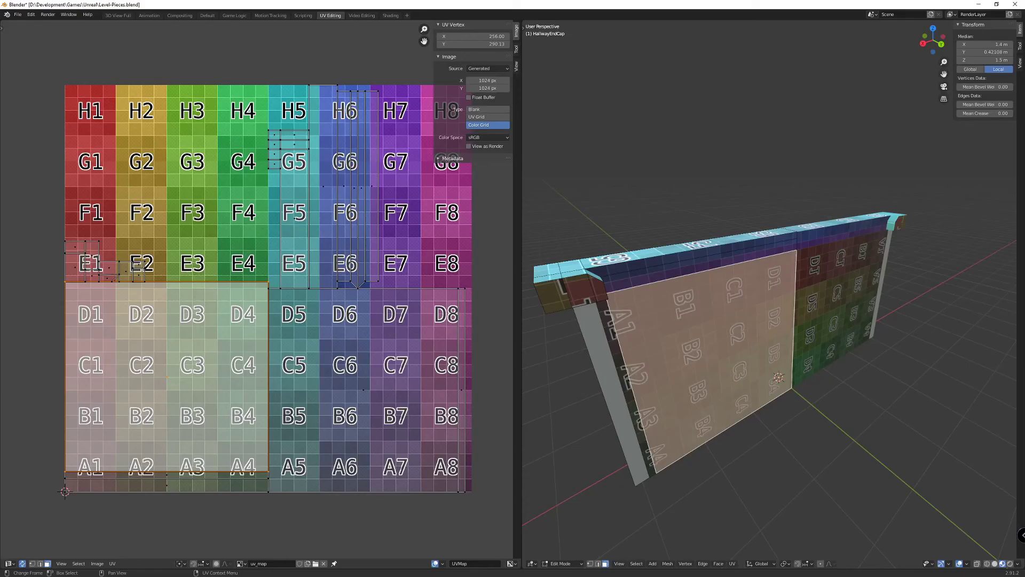
In Blender, select the large wall panel face and its adjoining narrow strip, and rotate their UV islands by 90°.
middle_drag(641, 337, 786, 312)
click(794, 308)
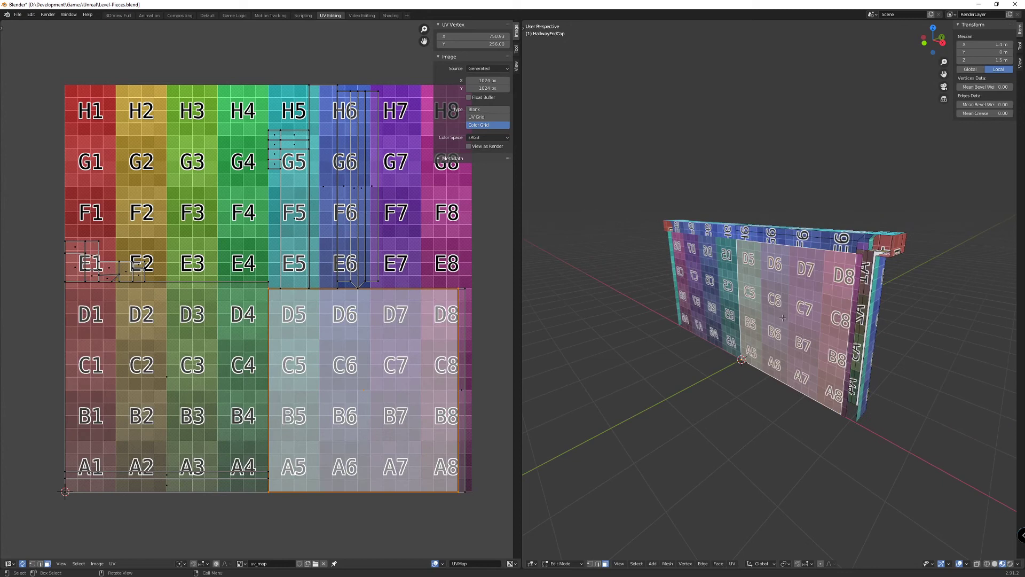
key(KP_4)
key(KP_4)
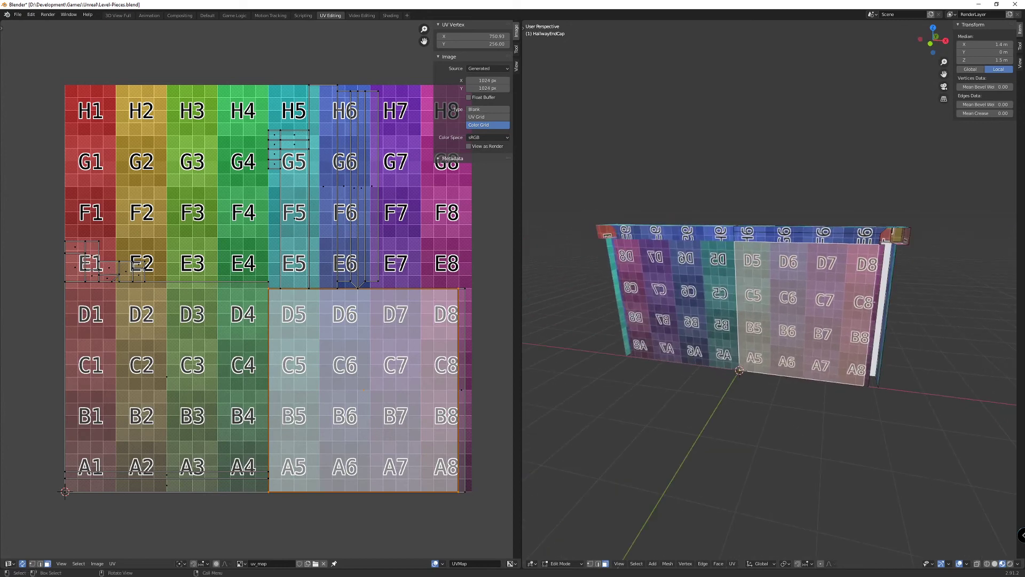
click(842, 309)
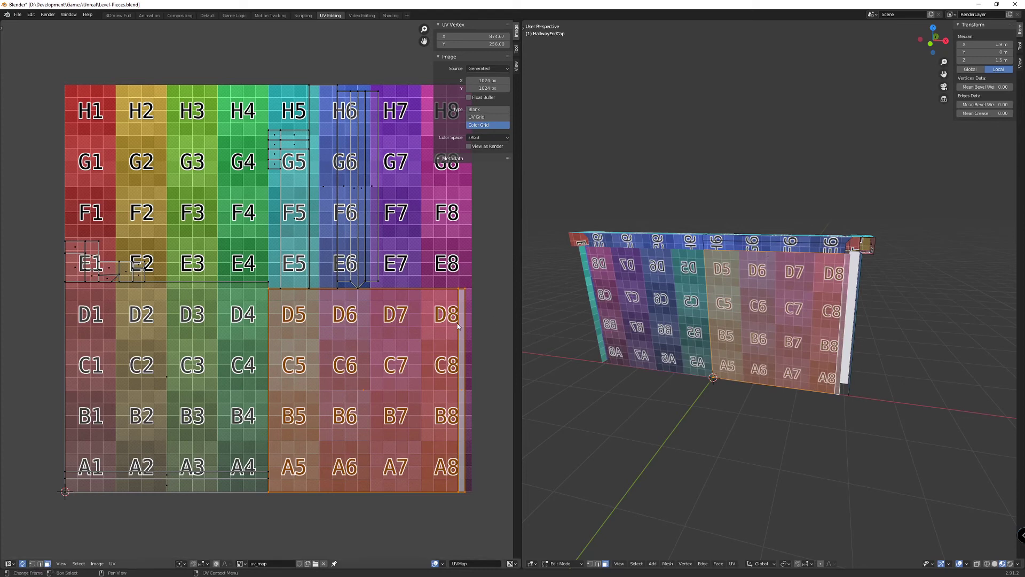
key(s)
key(r)
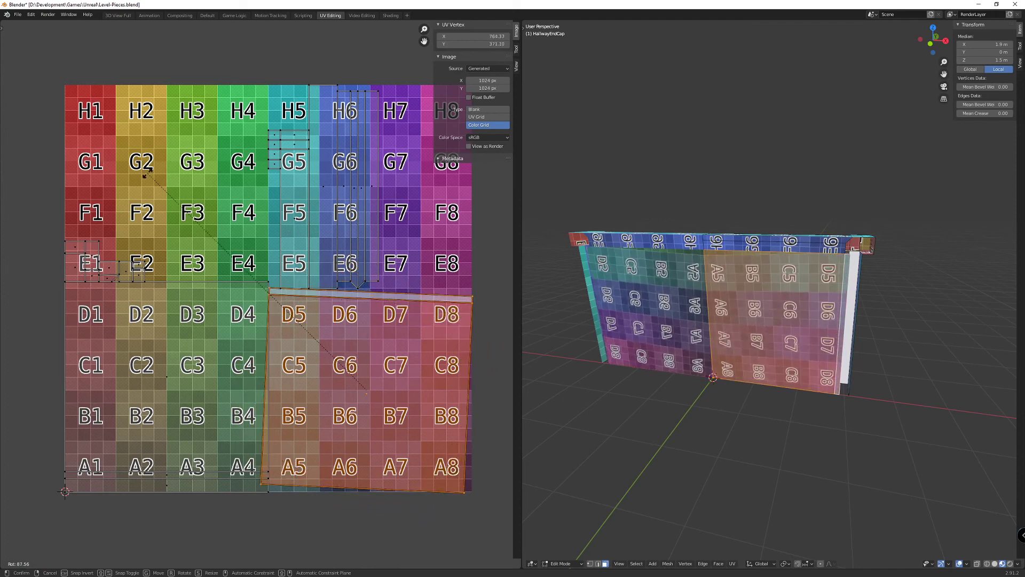
text(90)
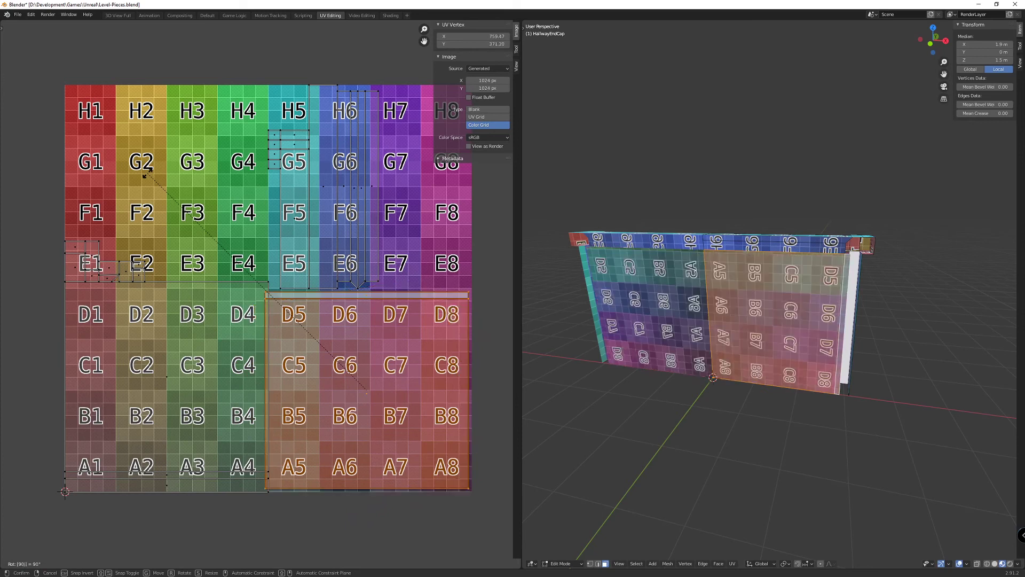
key(Return)
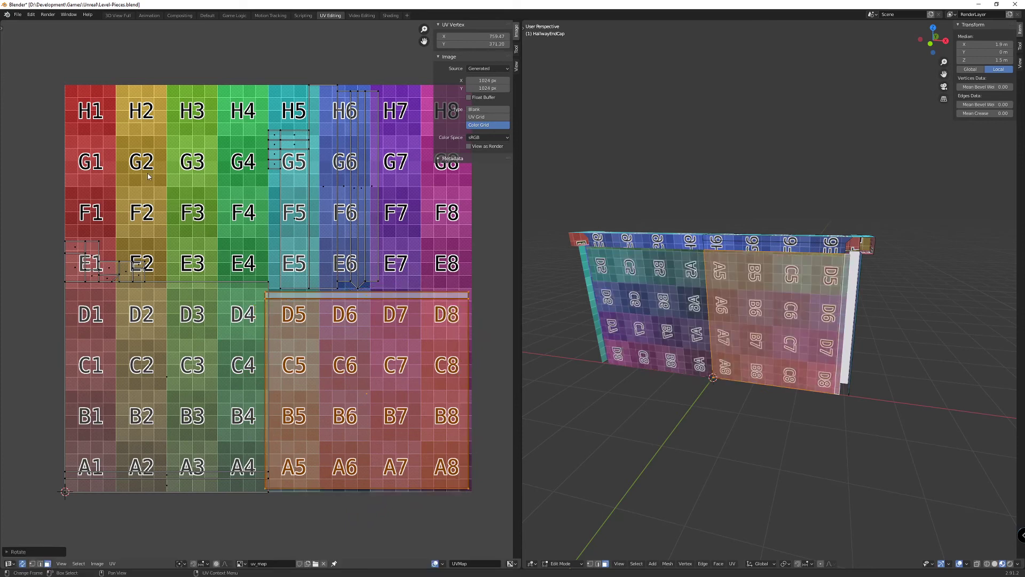
Select the tall narrow end face of the wall and rotate its UV island by 90°.
key(KP_Decimal)
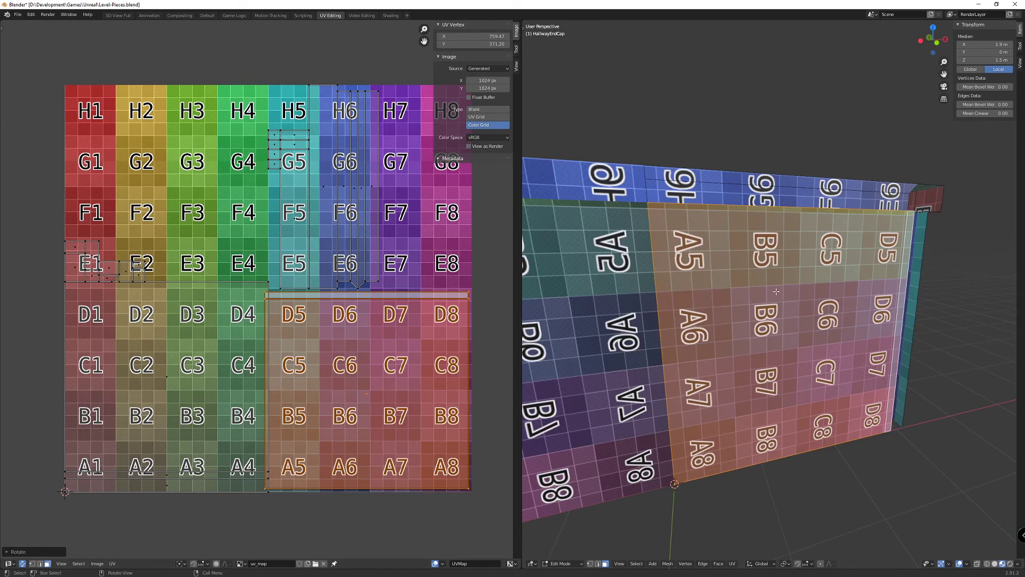
middle_drag(776, 291, 688, 350)
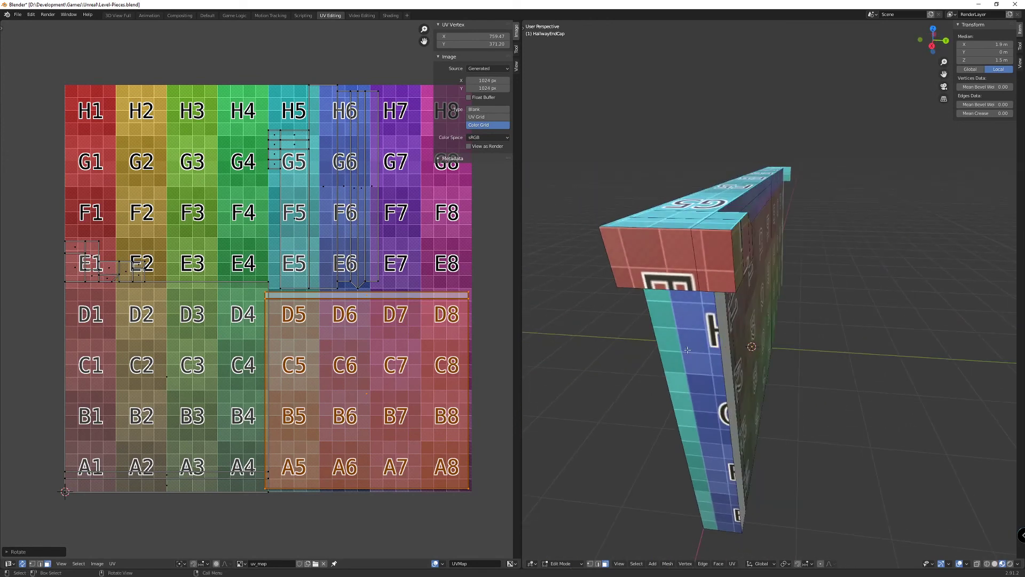
click(687, 349)
key(r)
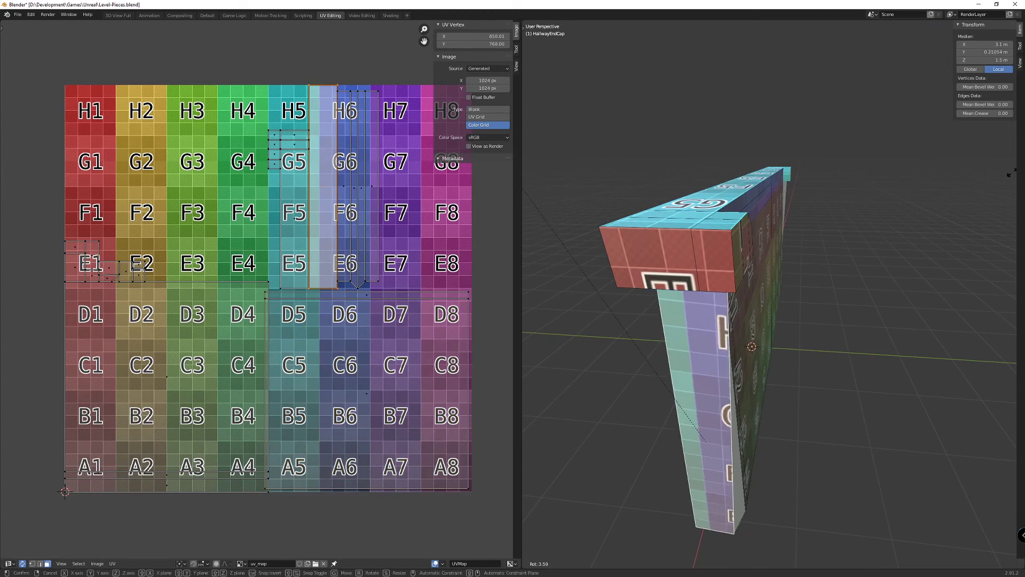
right_click(726, 324)
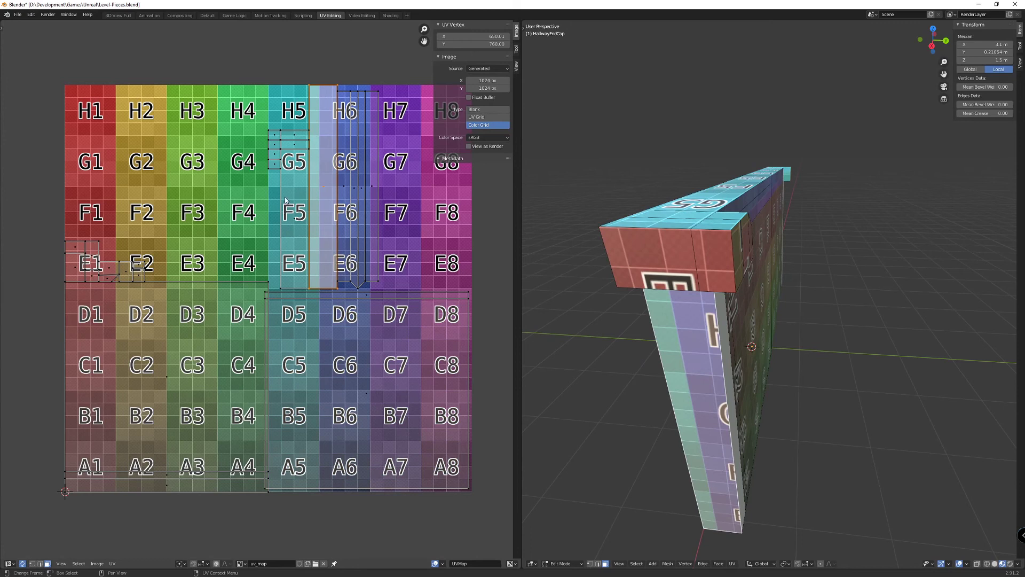
key(r)
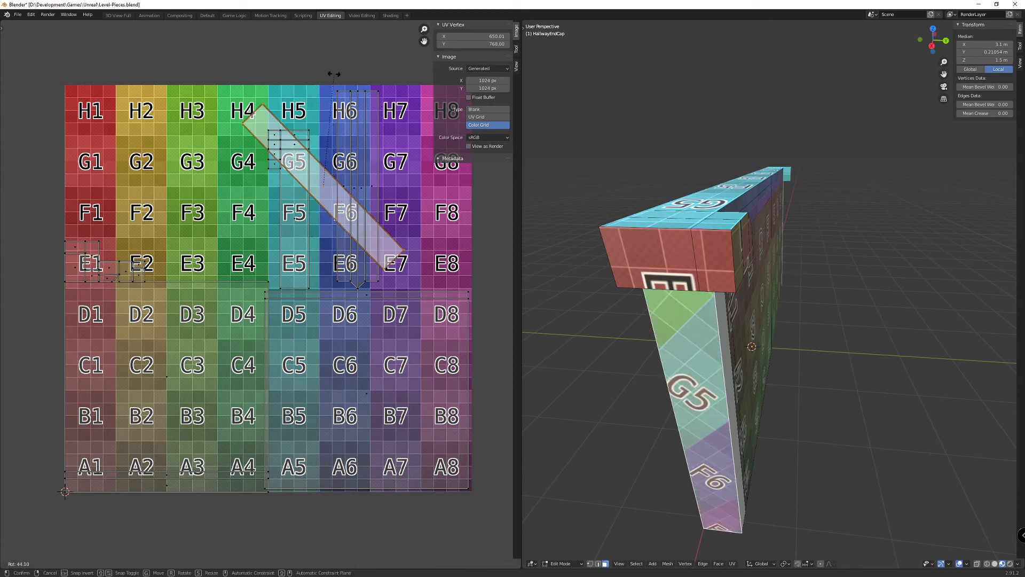
text(90)
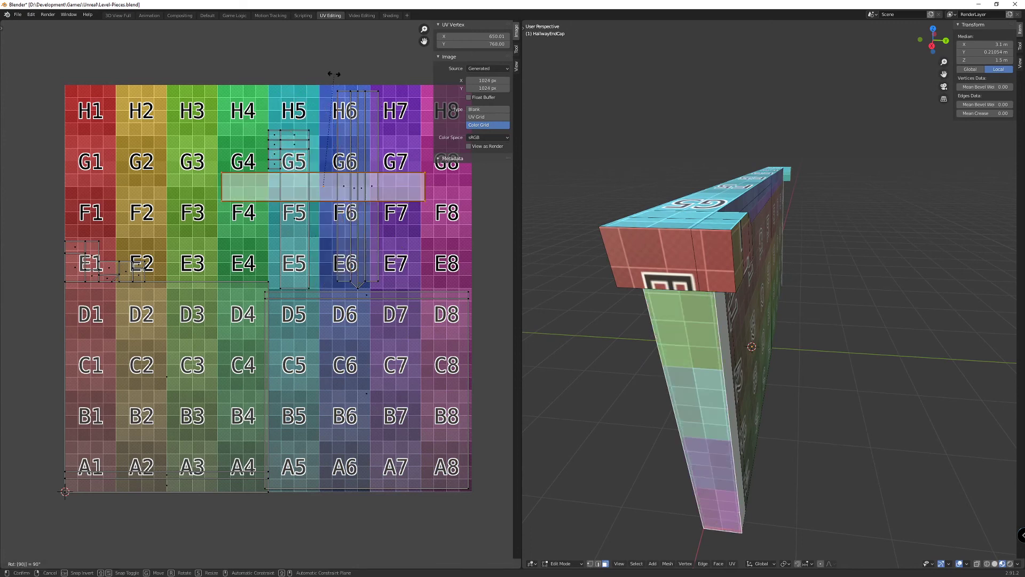
key(Return)
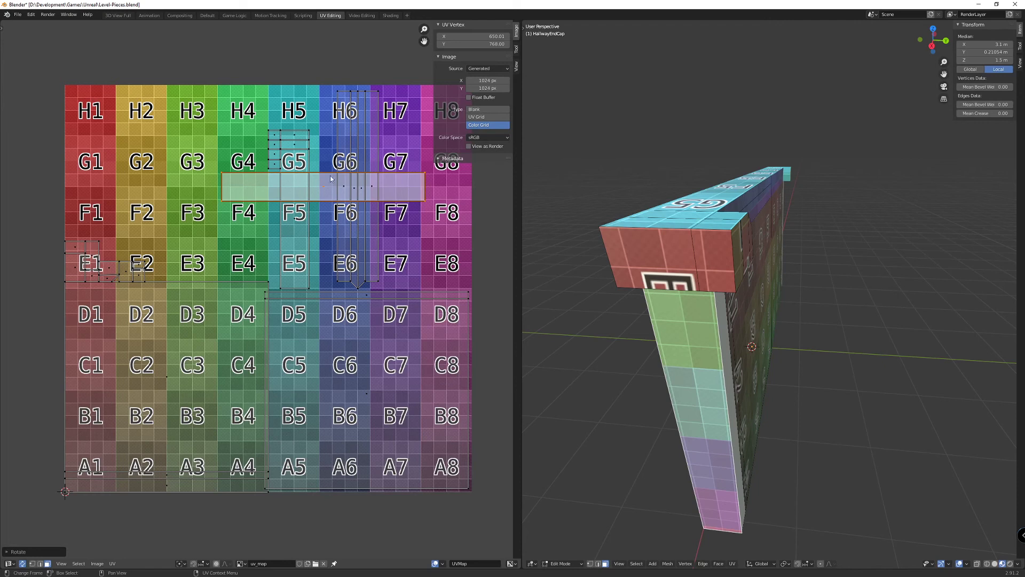
Move the end face's UV island onto the F1 to F4 row of the color grid.
click(356, 241)
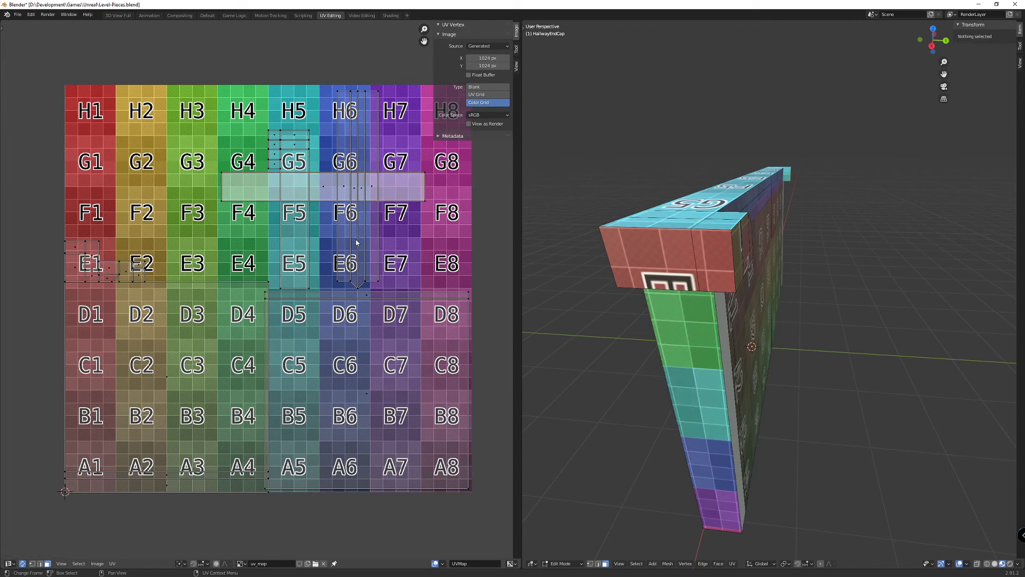
click(322, 188)
key(g)
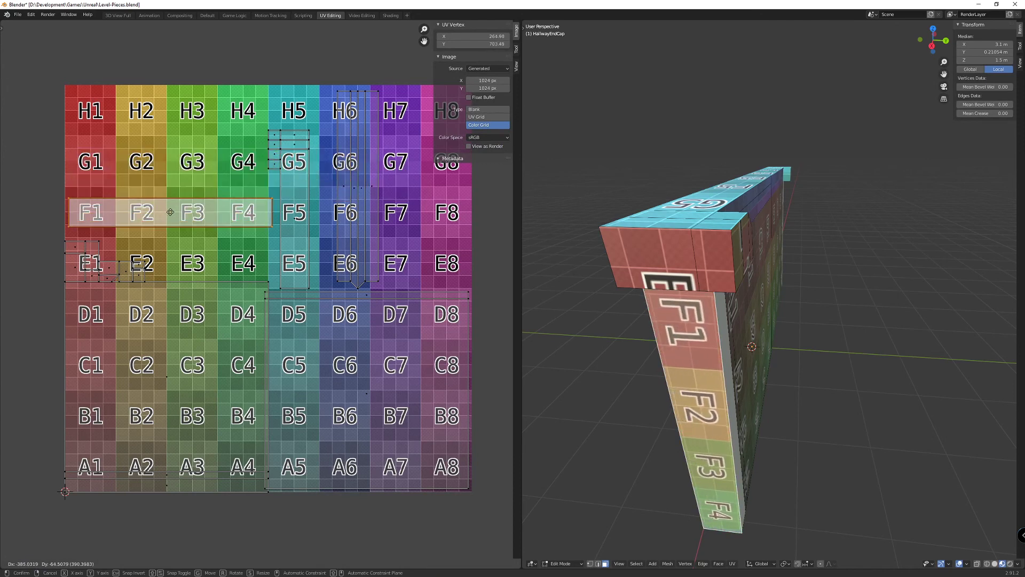
click(169, 221)
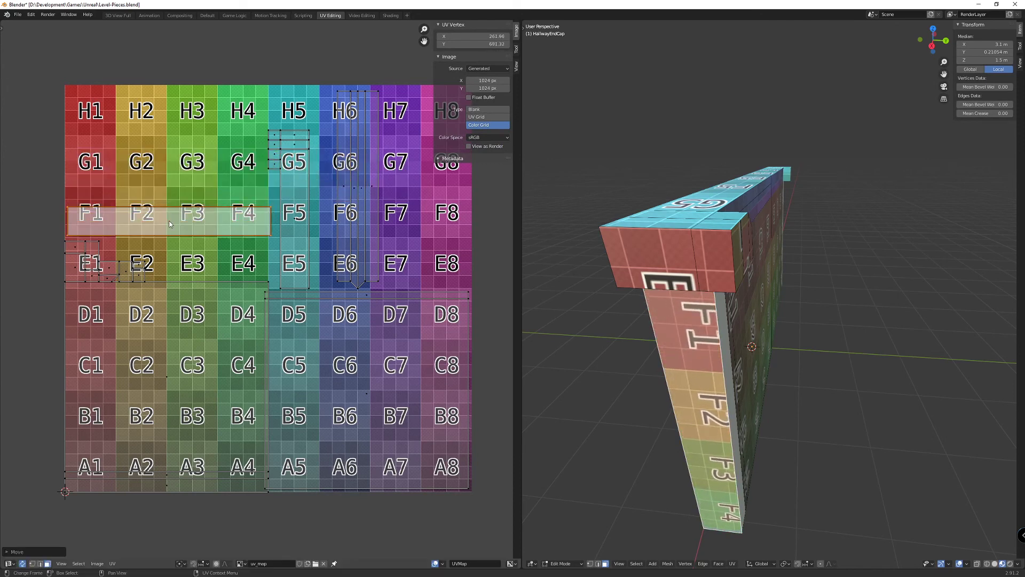
key(g)
click(211, 206)
Draw an annotation line across the corner where the large panel meets the end face, to compare their texture alignment.
middle_drag(662, 363, 829, 305)
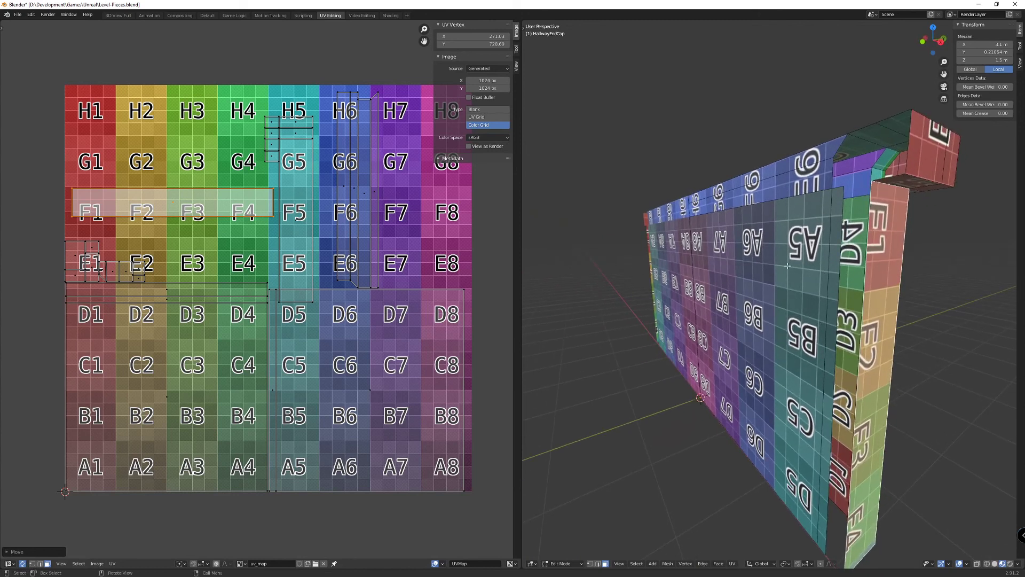
mouse_move(808, 264)
mouse_down()
mouse_move(783, 263)
mouse_move(823, 276)
mouse_move(778, 264)
mouse_move(902, 275)
mouse_up()
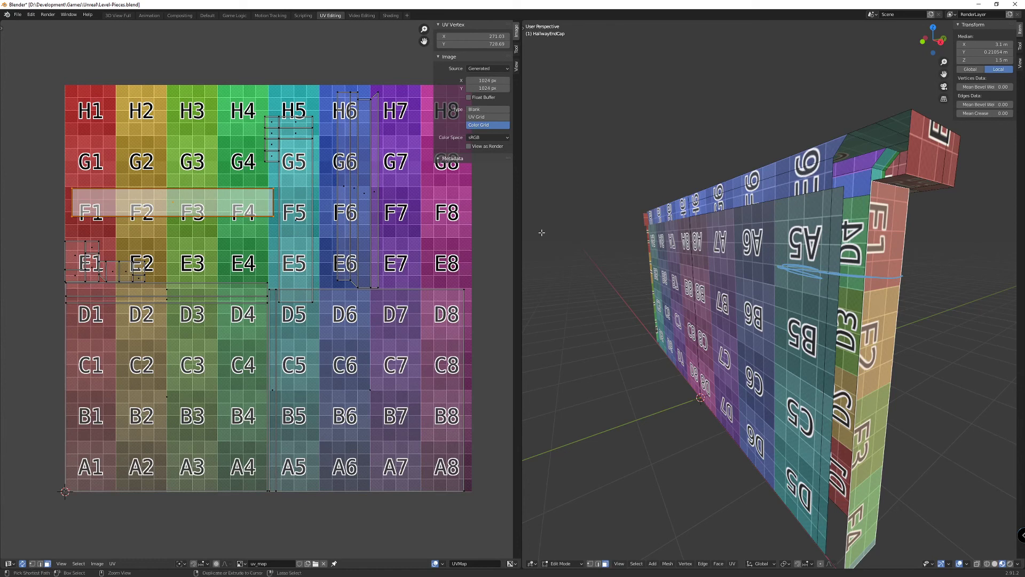
In the Default workspace, add a second UV map named Lightlight to the HallwayEndCap mesh, and return to the UV Editing workspace.
click(208, 15)
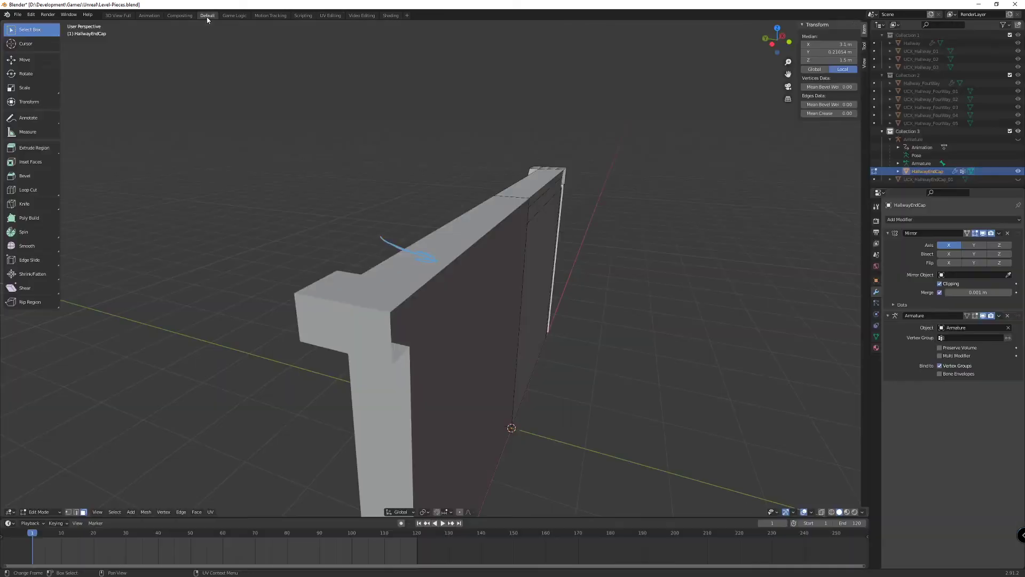
middle_drag(350, 207, 430, 251)
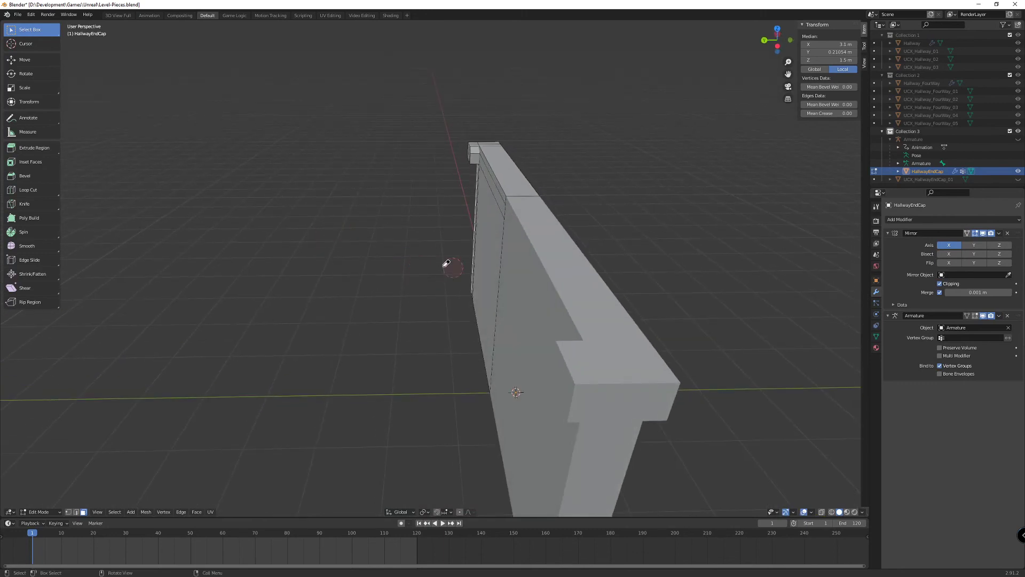
middle_drag(608, 326, 677, 256)
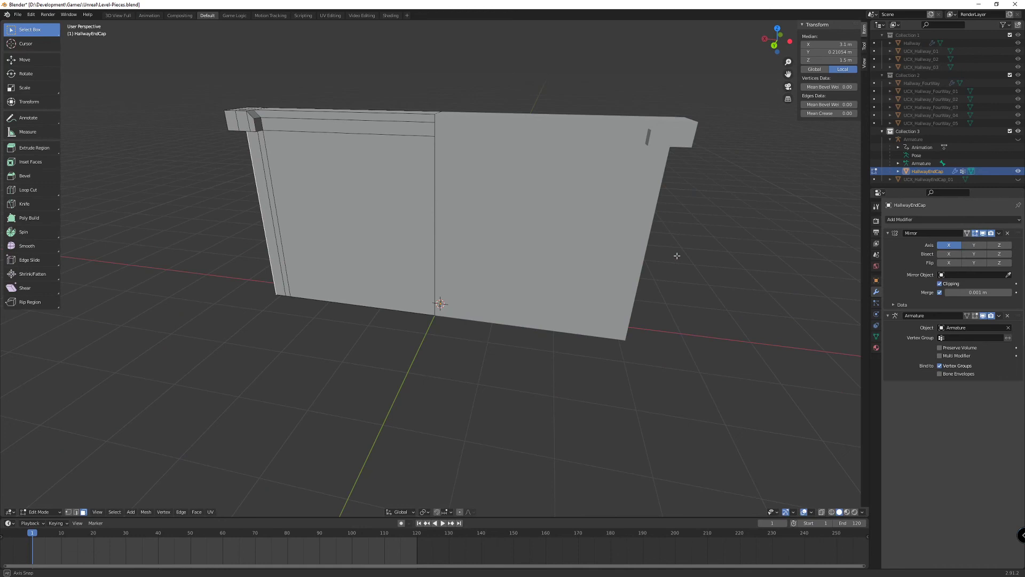
click(877, 337)
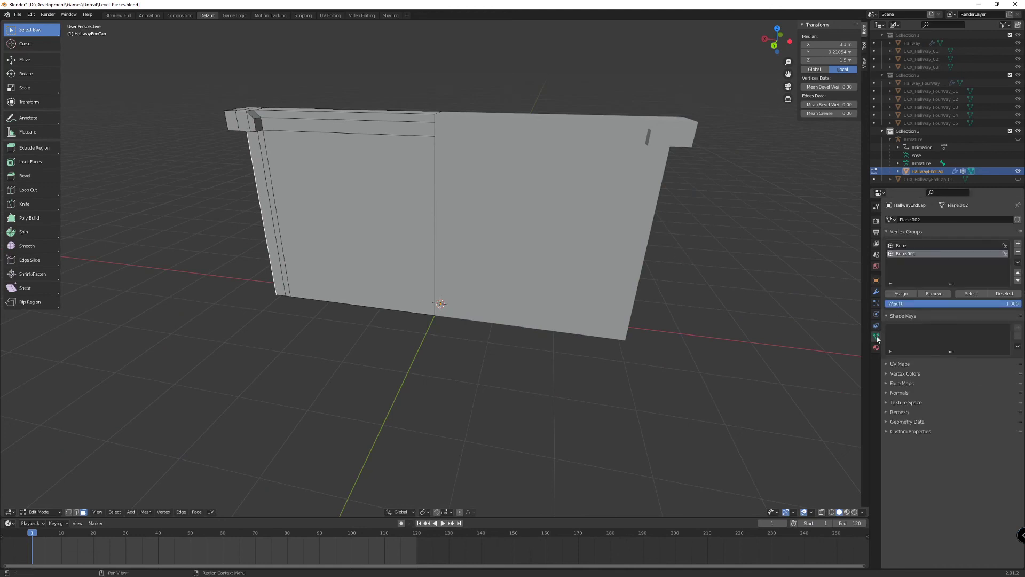
click(892, 364)
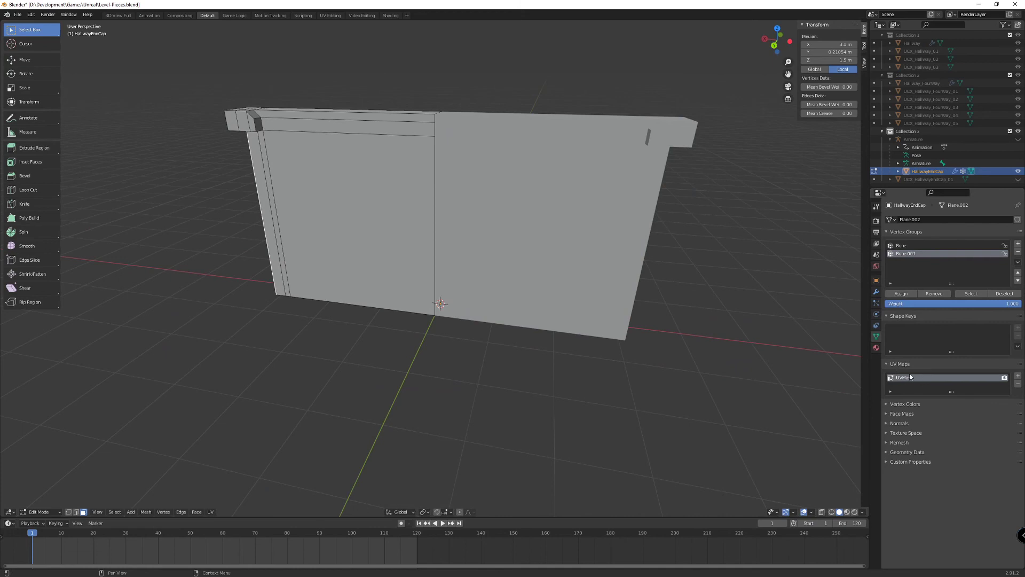
click(1018, 376)
double_click(908, 386)
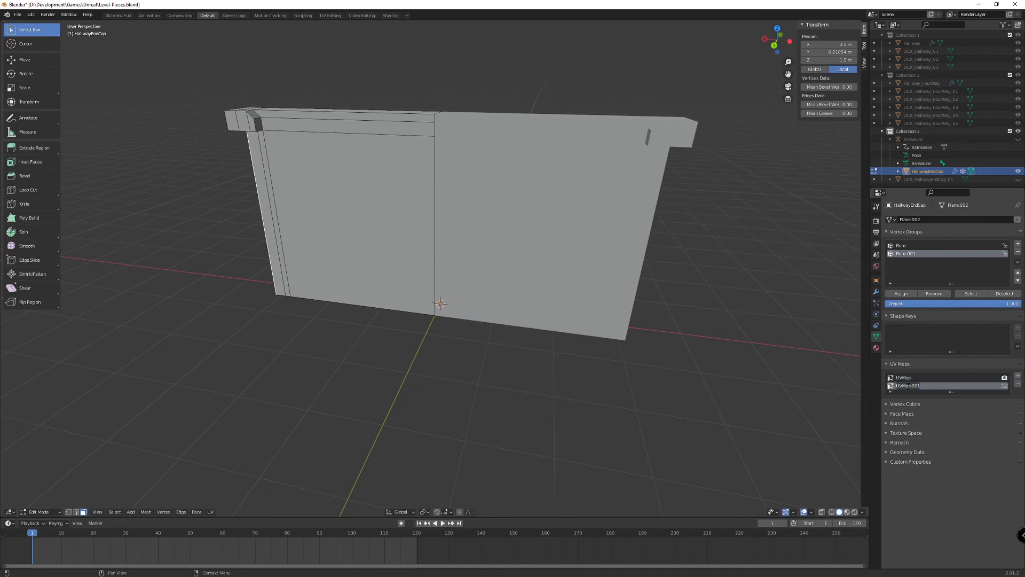
text(Lightlight)
click(331, 15)
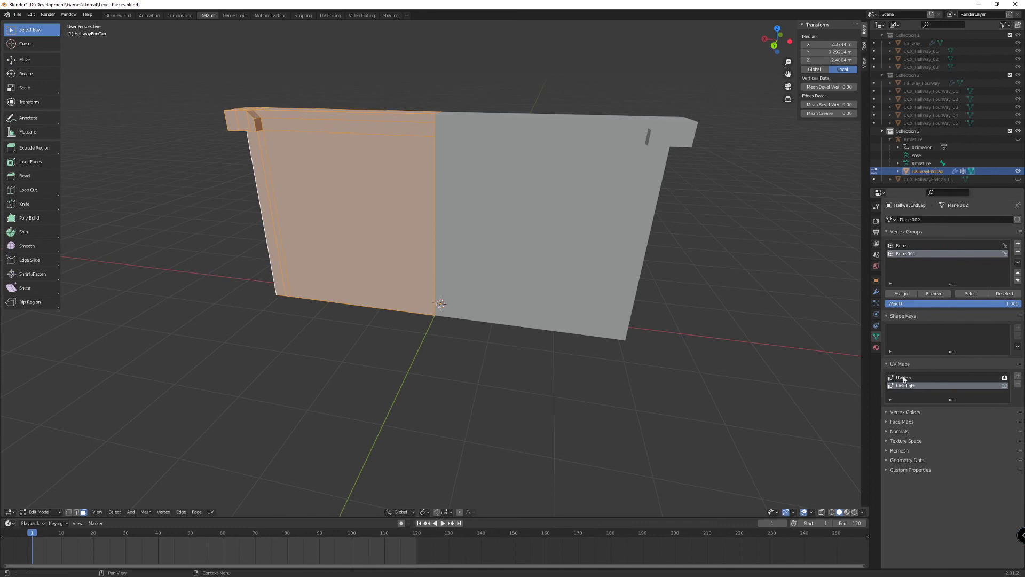
Leave Edit Mode and select all objects in Collection 3.
key(Tab)
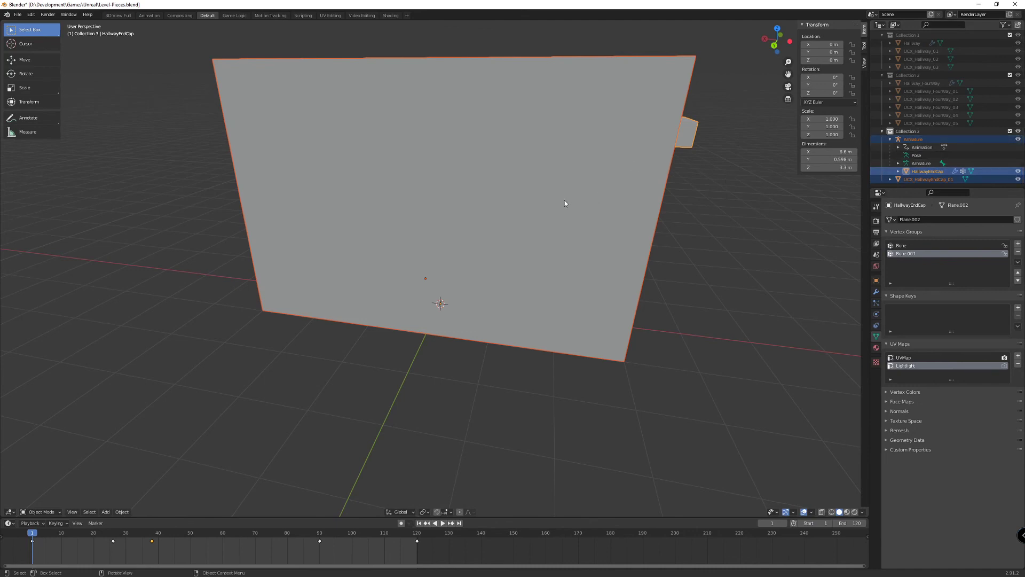
right_click(904, 132)
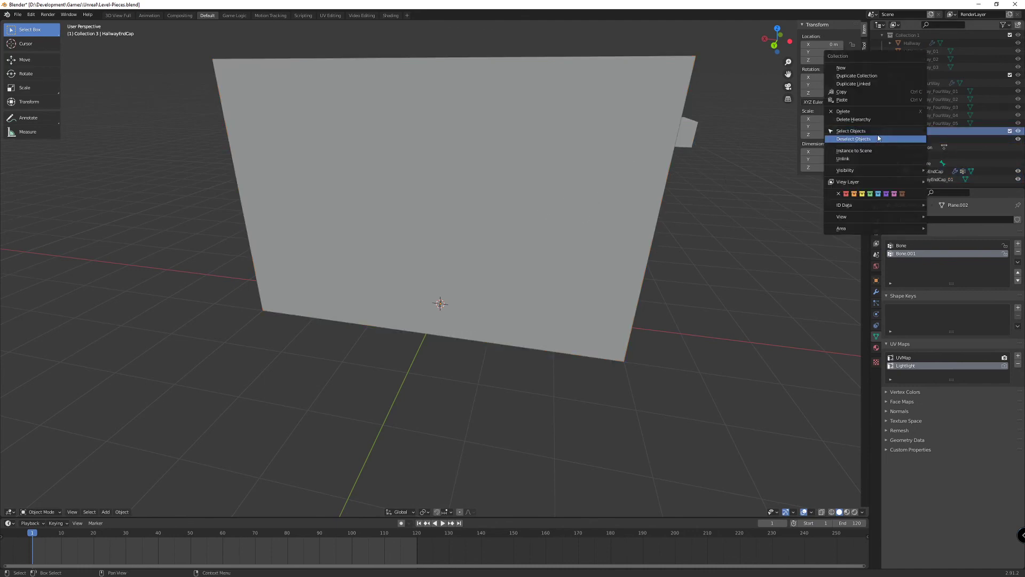
click(865, 131)
middle_drag(524, 151, 399, 151)
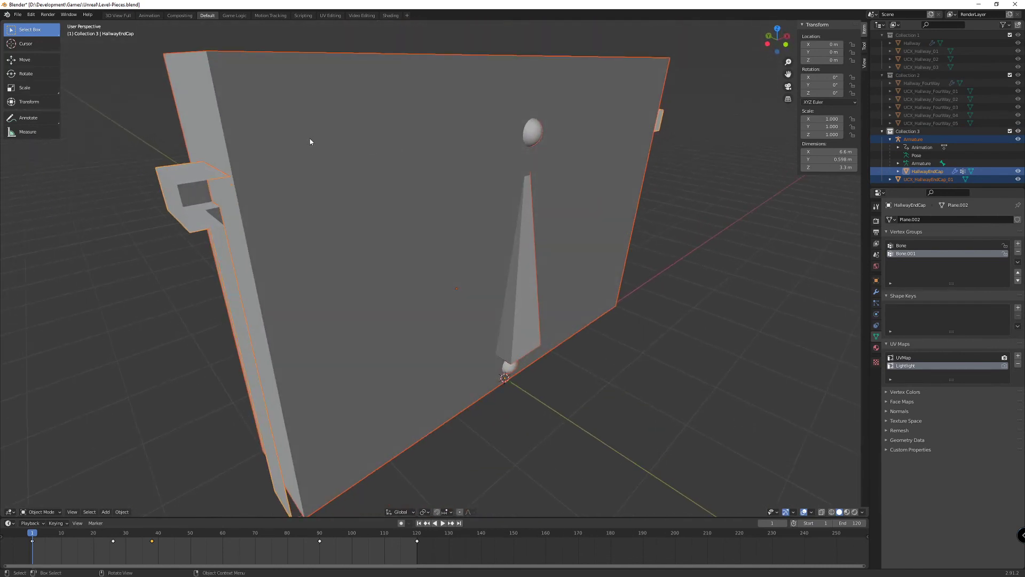
Export the selected objects as FBX with the Unreal Engine preset, overwriting Level-EndCap.fbx.
click(17, 15)
mouse_move(64, 130)
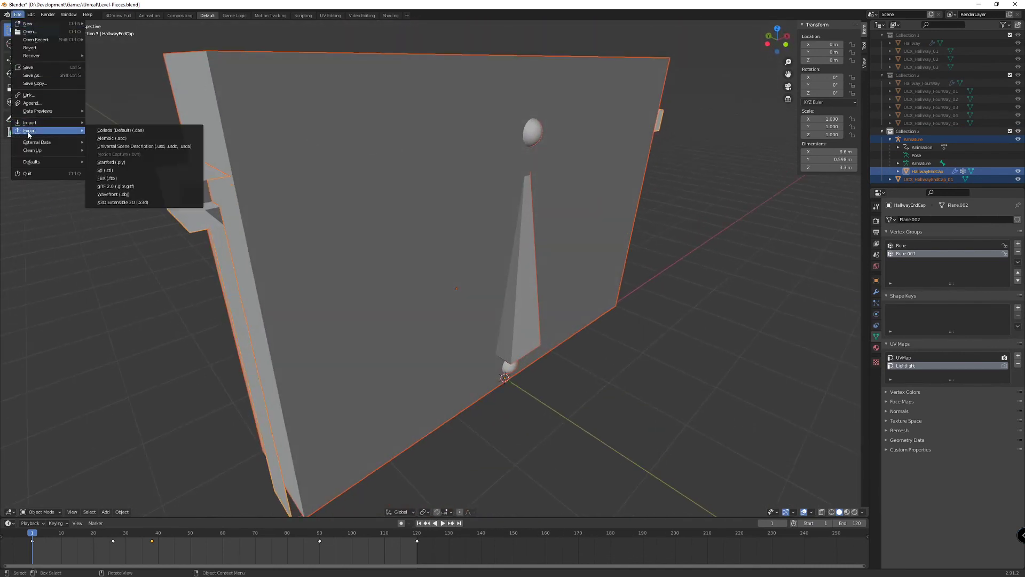
click(107, 178)
click(395, 154)
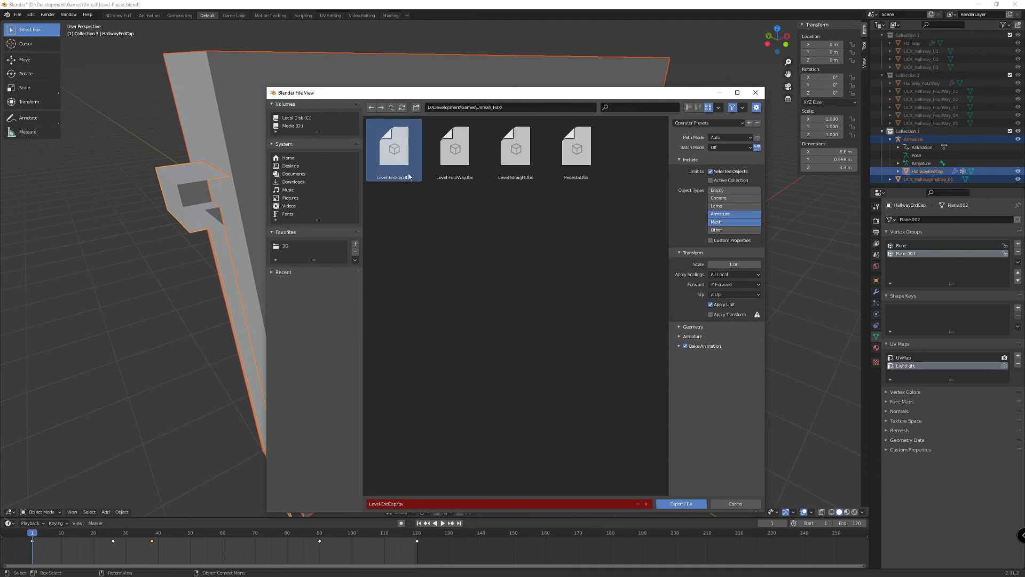
click(705, 122)
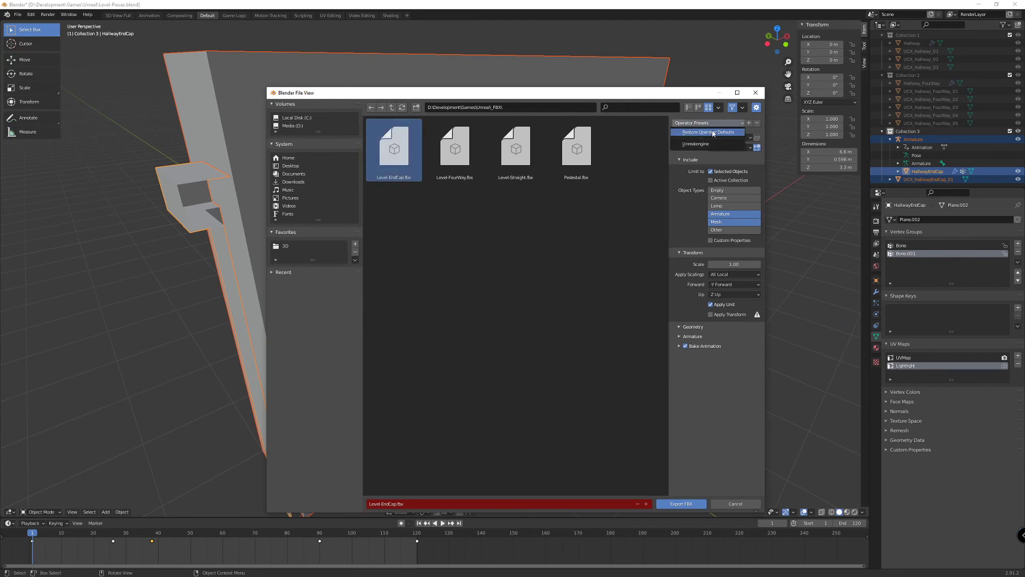
click(702, 144)
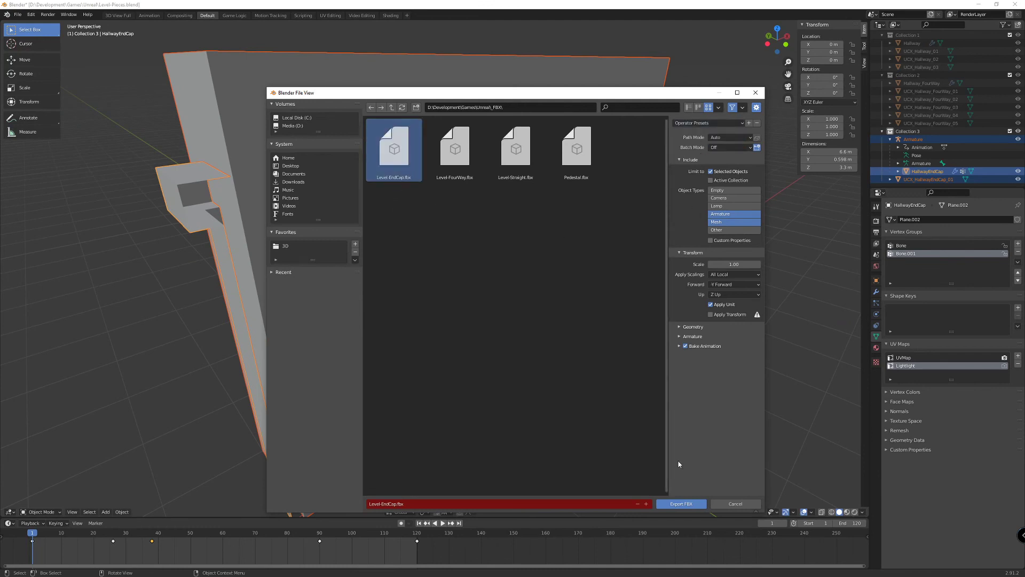
click(680, 504)
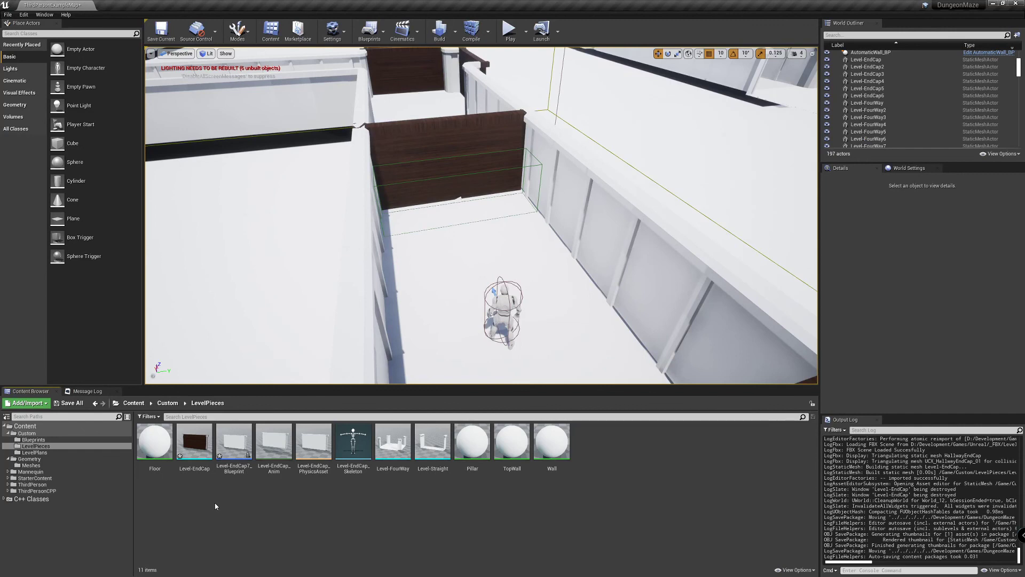
Switch to Unreal Editor and import Level-EndCap from the _FBX folder into LevelPieces, replacing the existing asset.
click(26, 403)
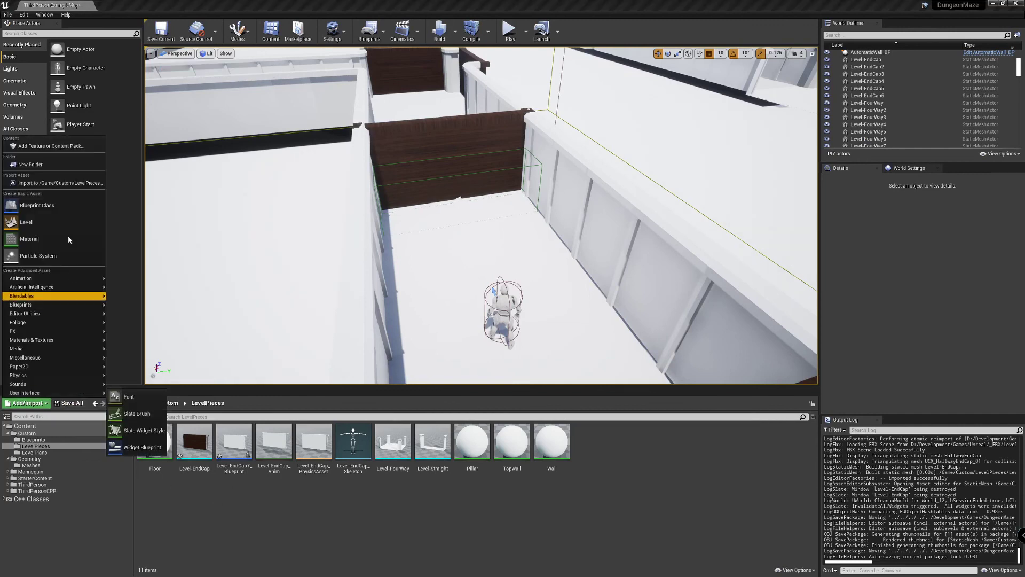
click(62, 183)
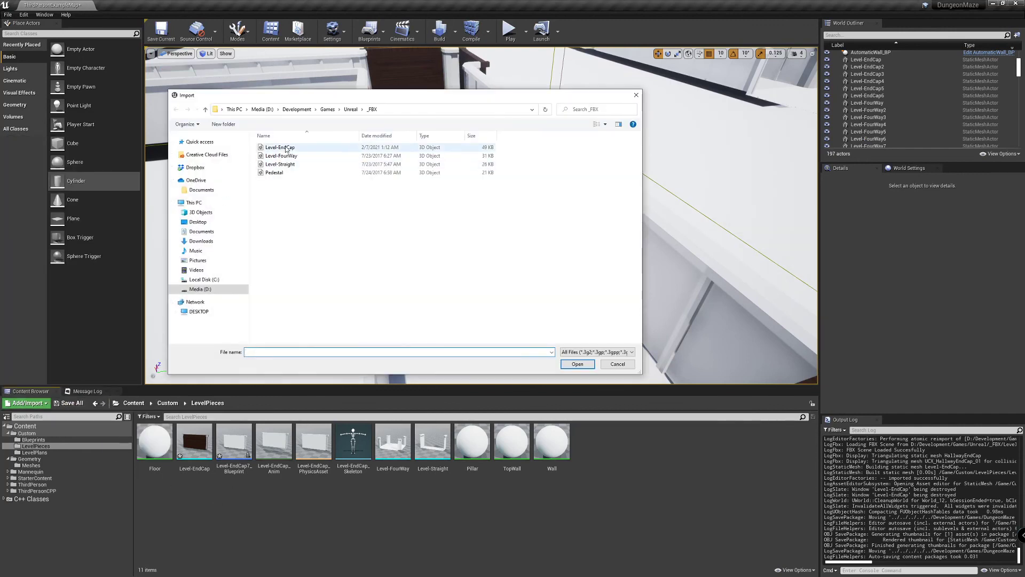
click(280, 147)
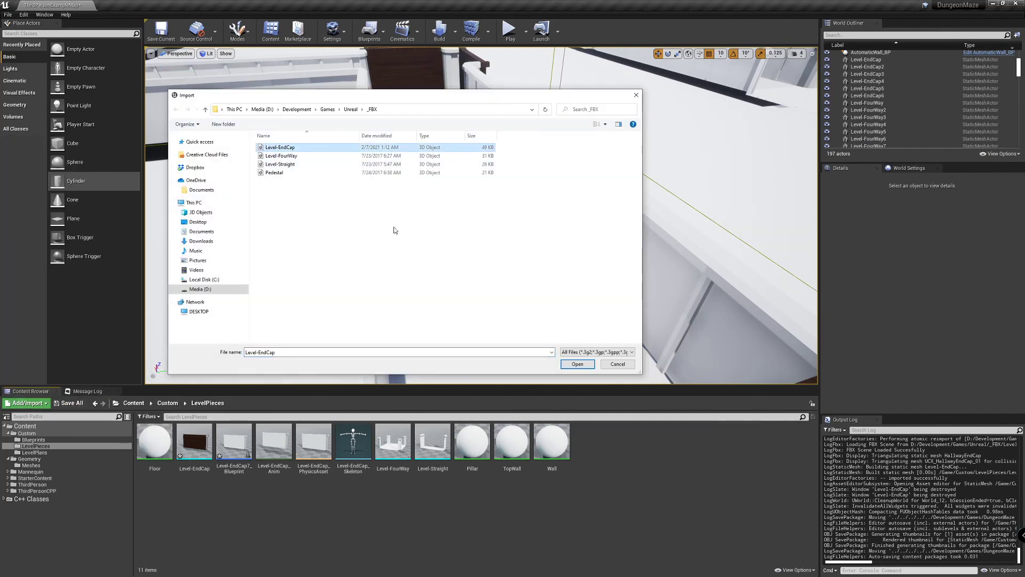
click(576, 365)
click(495, 322)
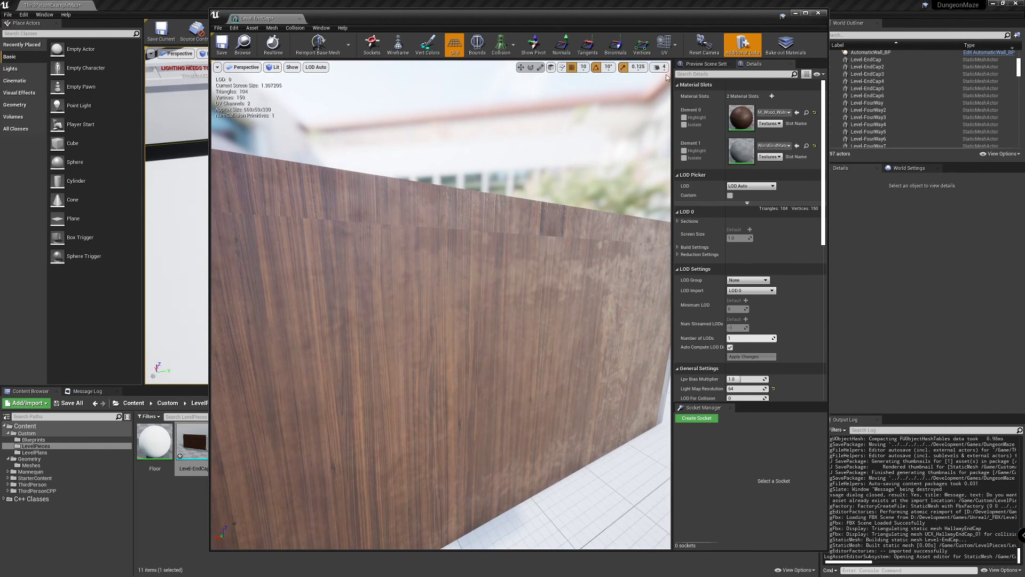
Display UV Channel 0 and UV Channel 1 of the Level-EndCap mesh in turn to inspect both UV layouts.
click(670, 49)
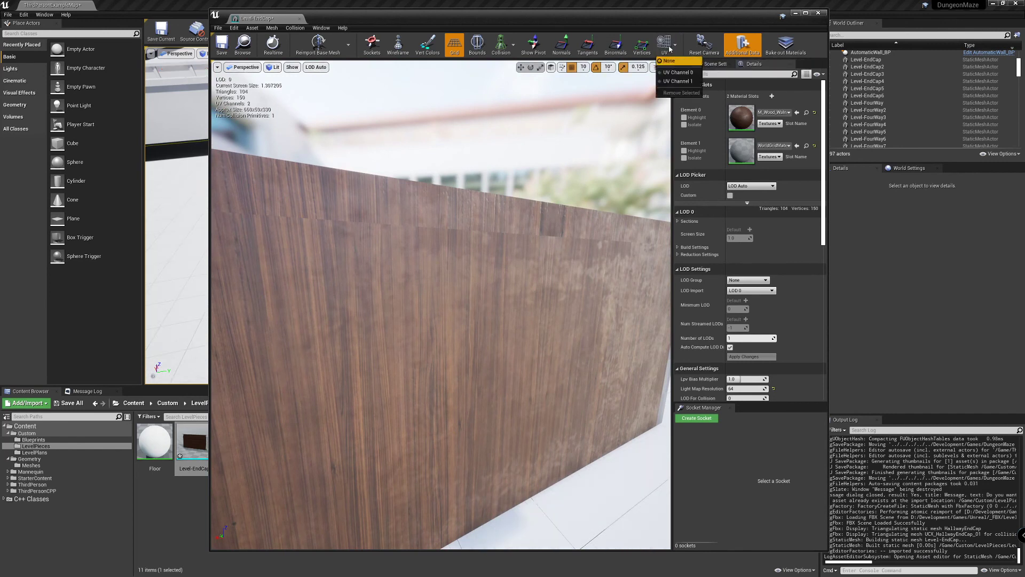
click(679, 72)
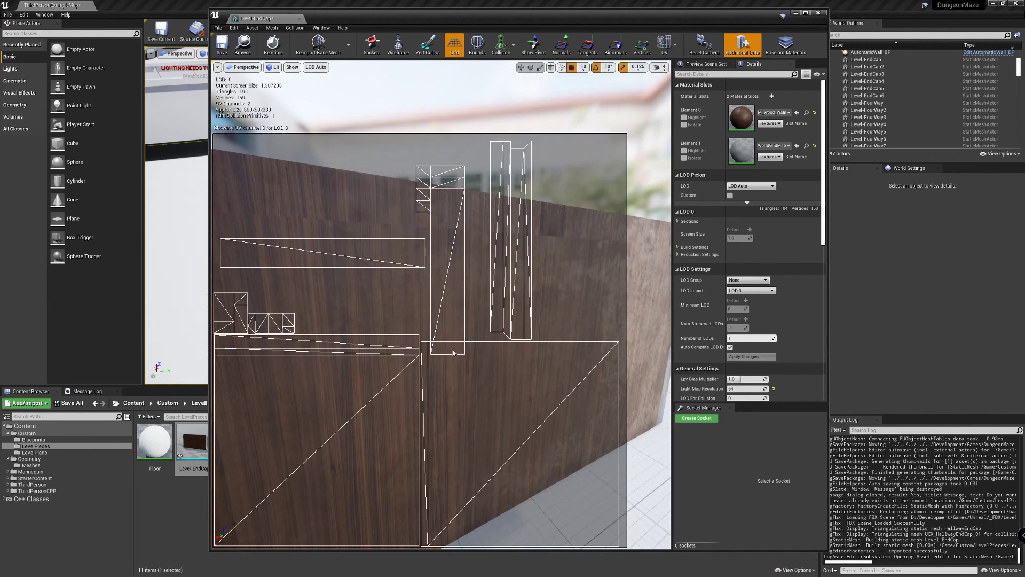
click(676, 45)
click(695, 84)
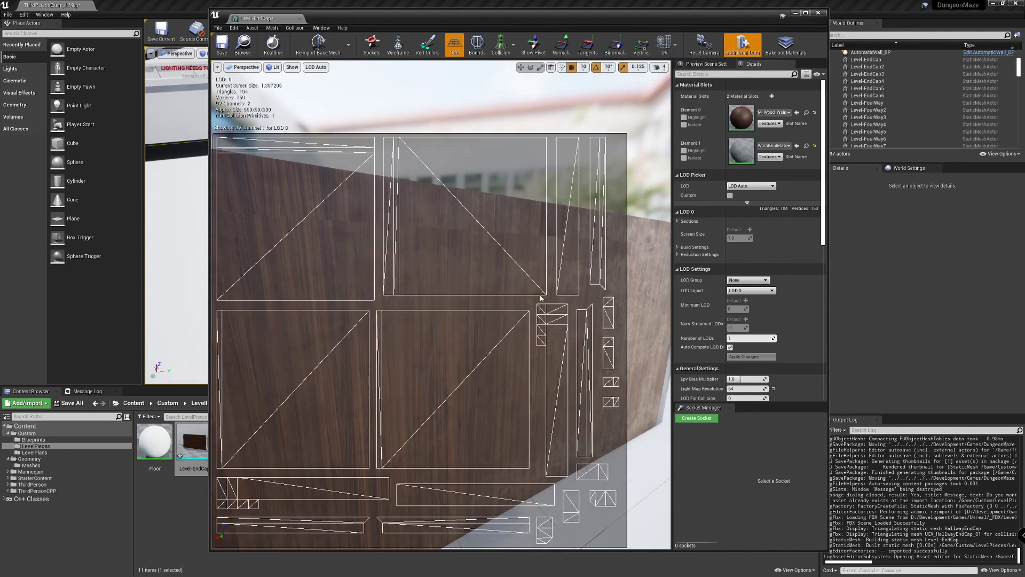